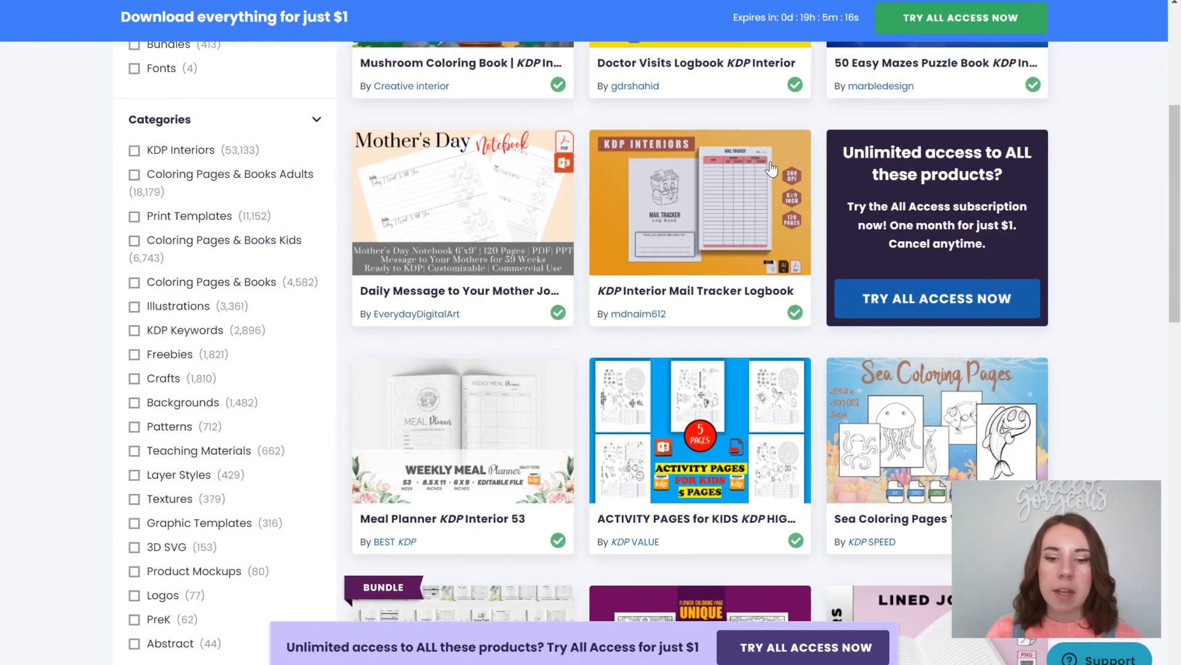
# Browse the listings in the kdp search results to examine which kinds of interior templates are offered
pyautogui.scroll(-3, 772, 168)
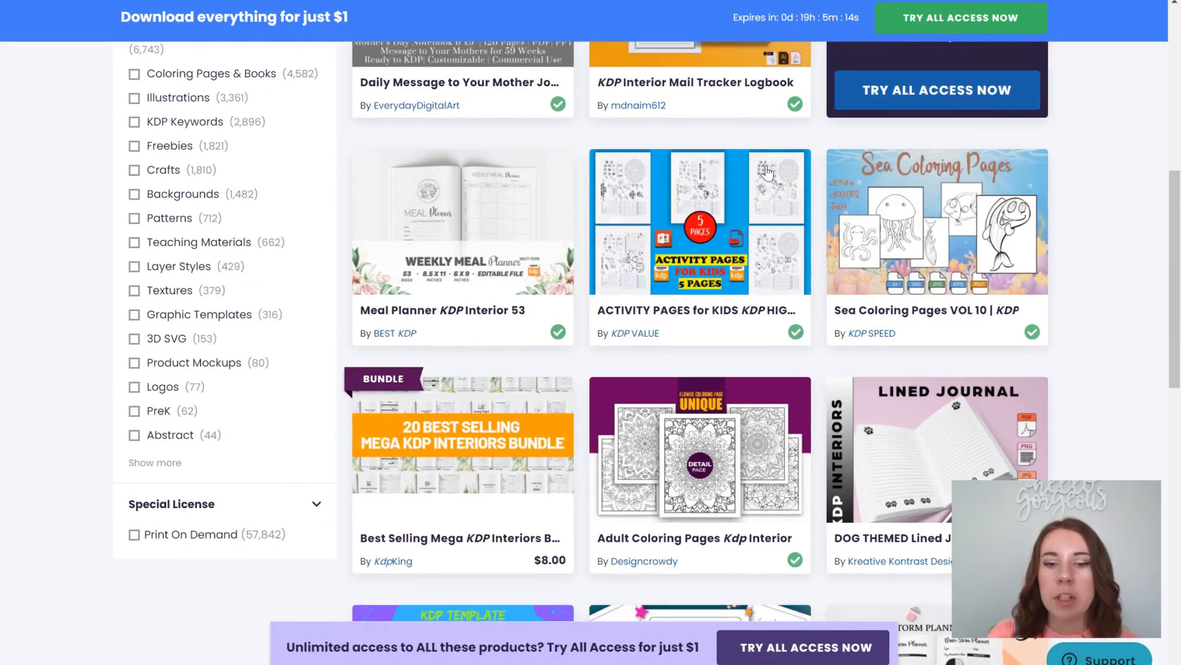
pyautogui.scroll(-6, 763, 196)
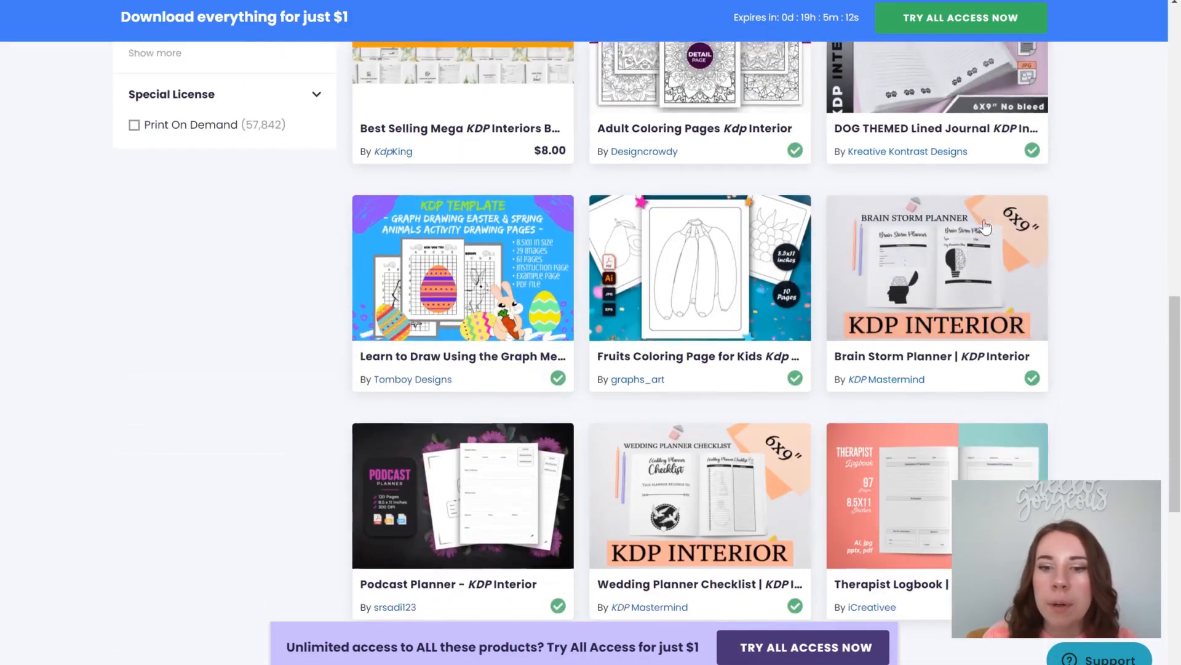
pyautogui.scroll(-5, 740, 273)
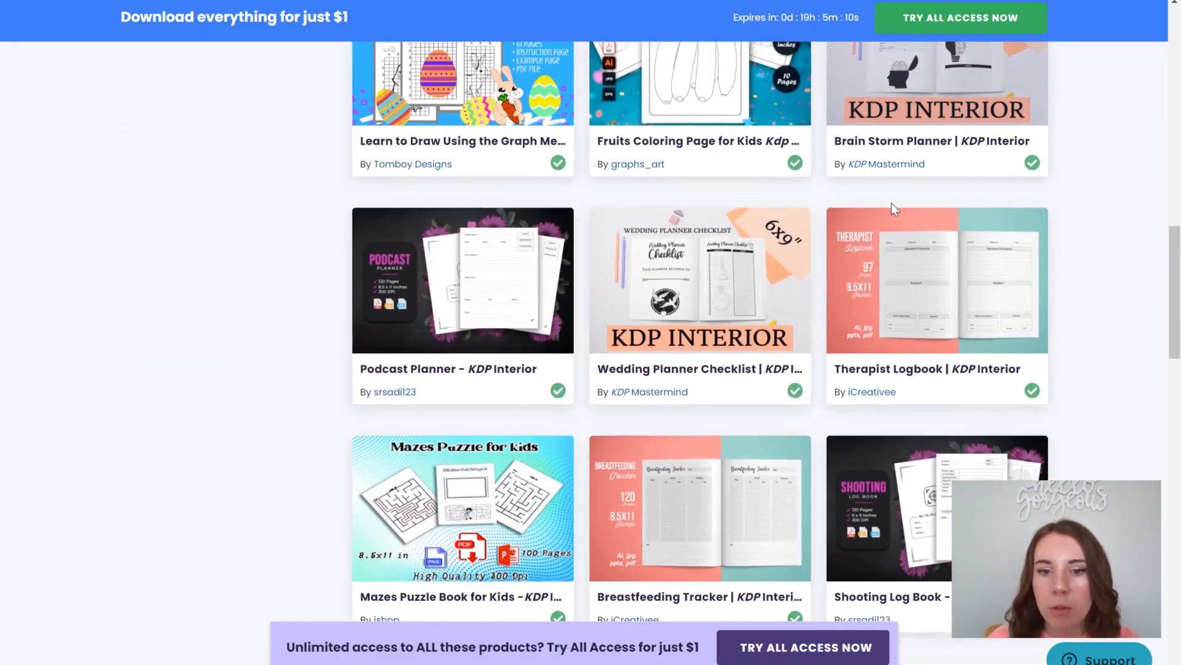
pyautogui.scroll(-2, 694, 234)
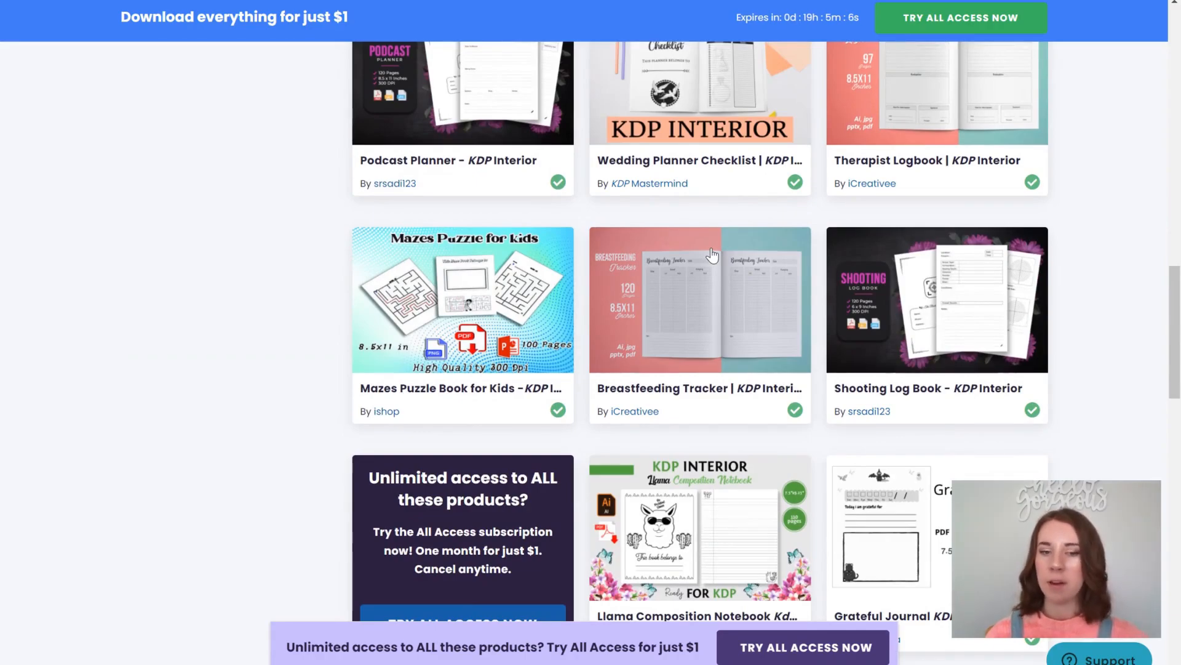
pyautogui.scroll(12, 712, 254)
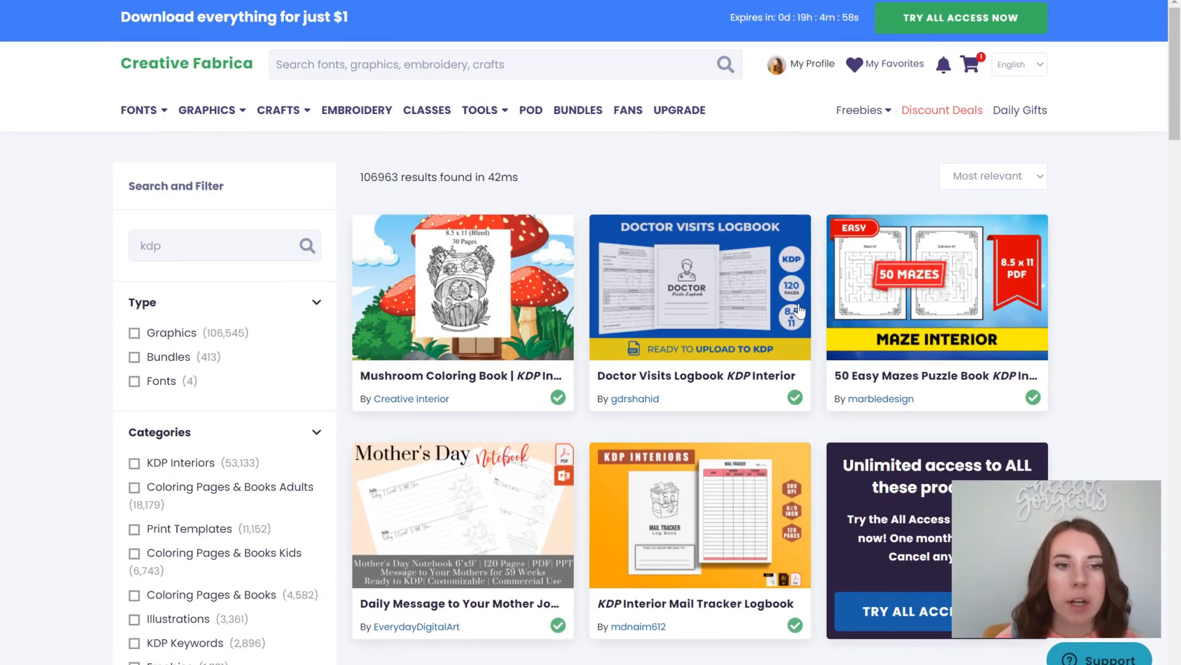
# Search the marketplace for "easter kdp planner"
pyautogui.click(643, 64)
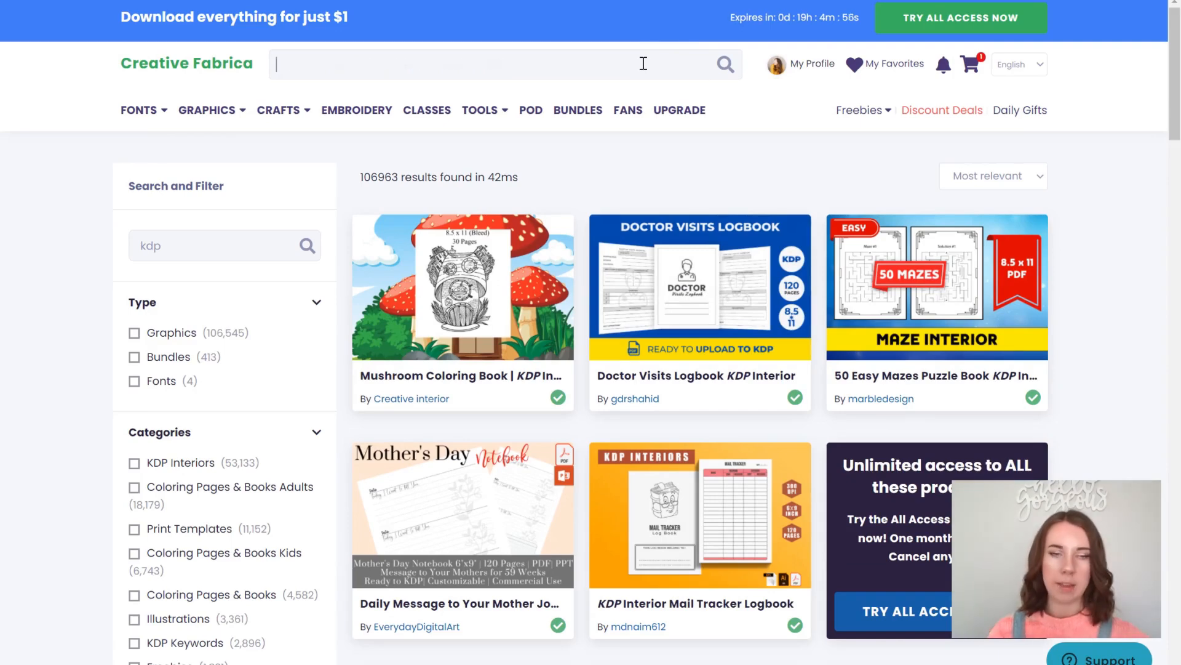
pyautogui.write('easter ')
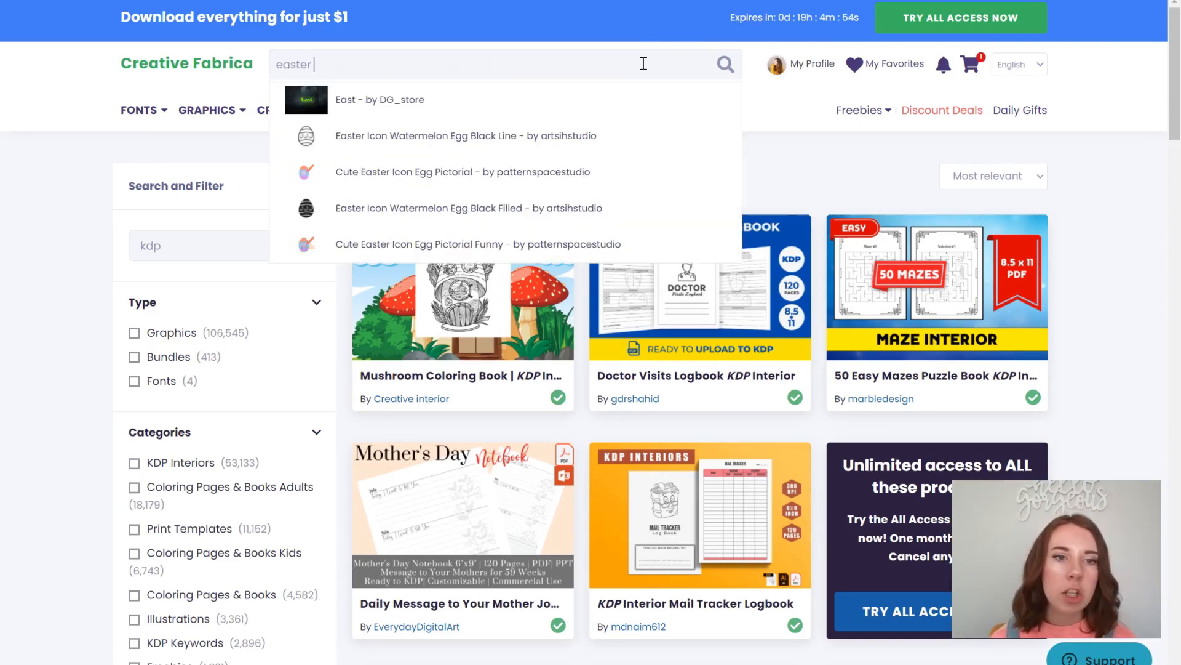
pyautogui.write('kdp planner')
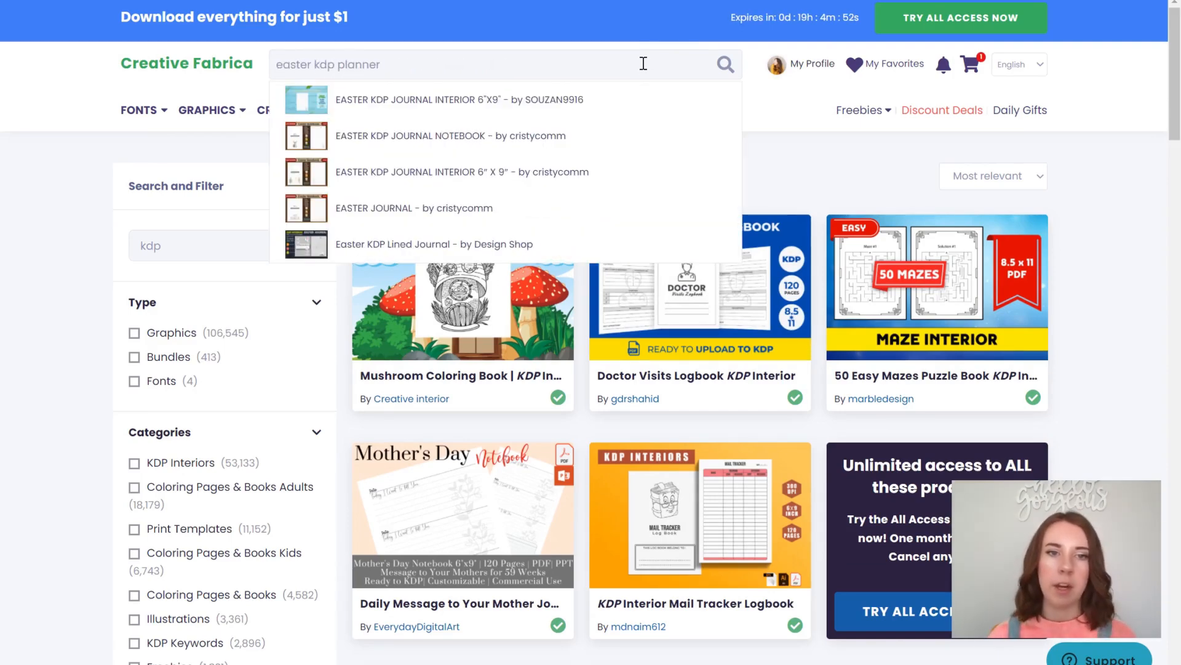
pyautogui.press('Return')
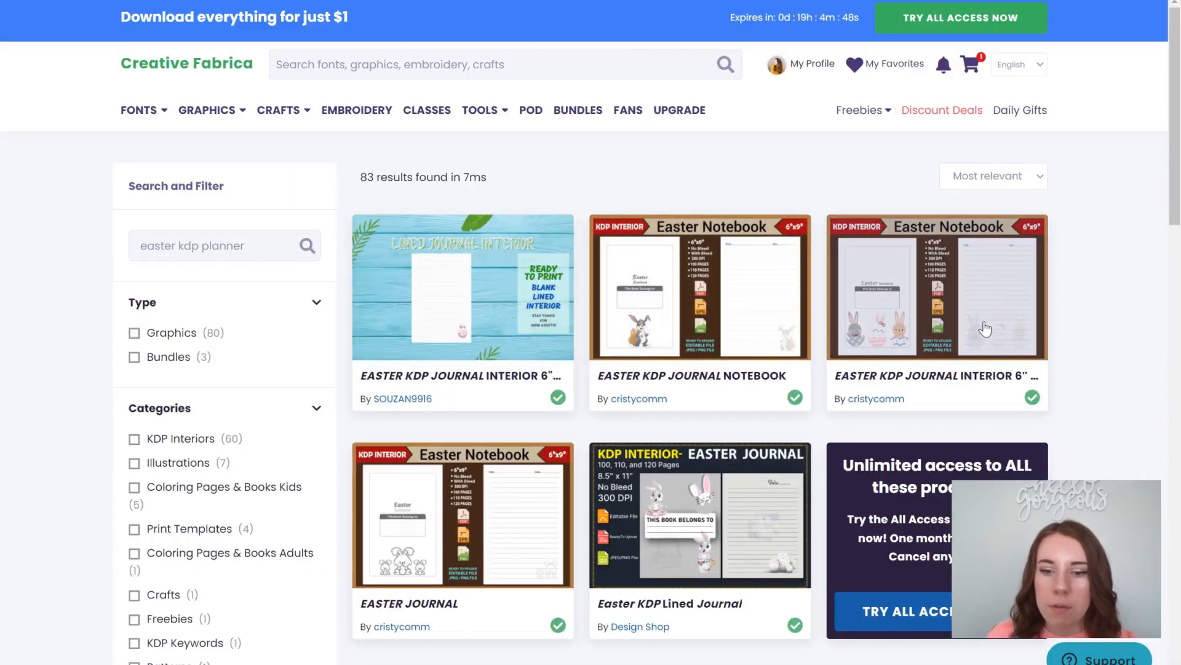
# Open the PranStudio listing "Easter Budget Planner - KDP Interior" from the search results
pyautogui.scroll(-2, 1017, 281)
pyautogui.scroll(-5, 1021, 277)
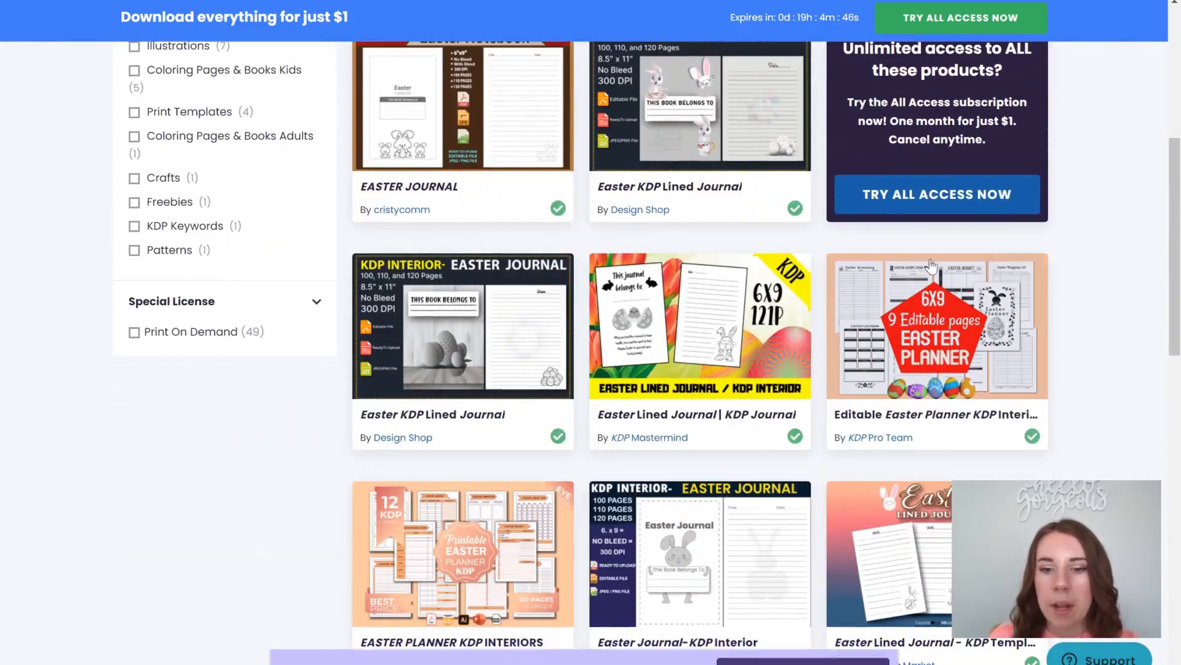
pyautogui.scroll(-6, 774, 285)
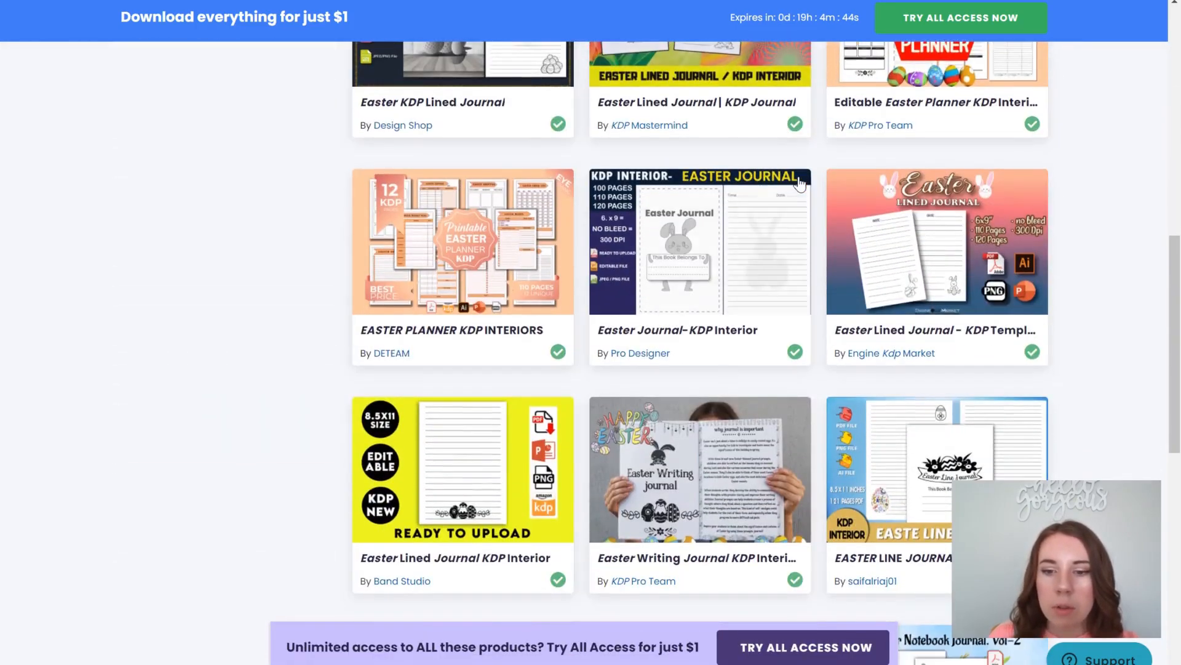
pyautogui.scroll(-5, 799, 183)
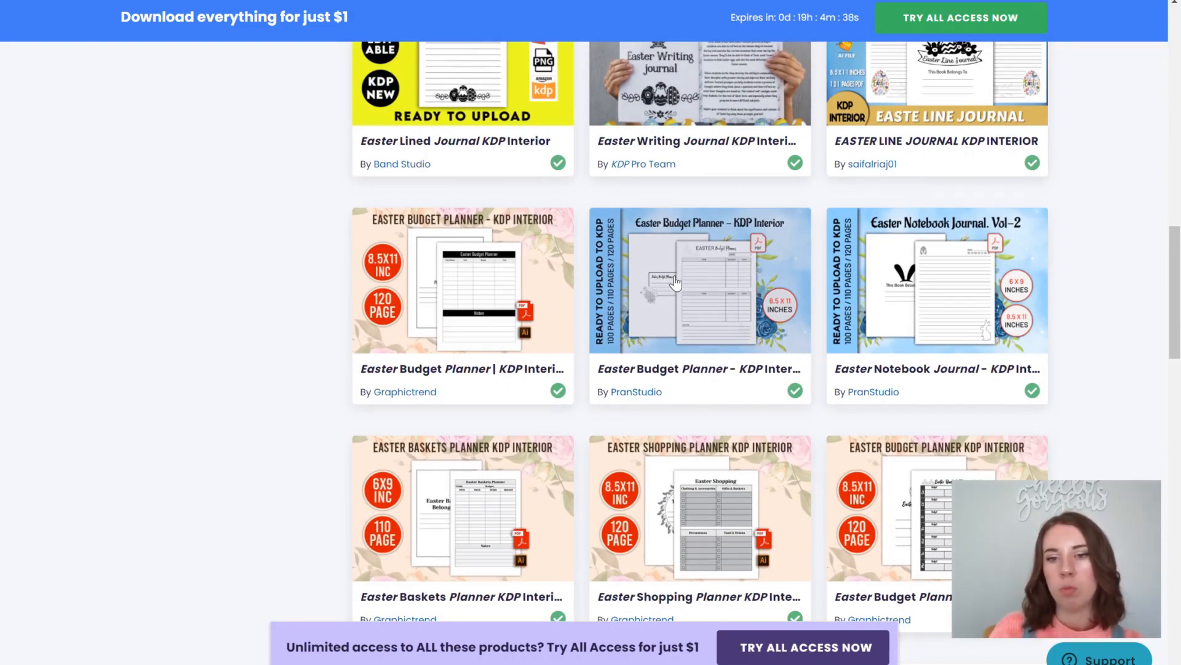
pyautogui.click(675, 282)
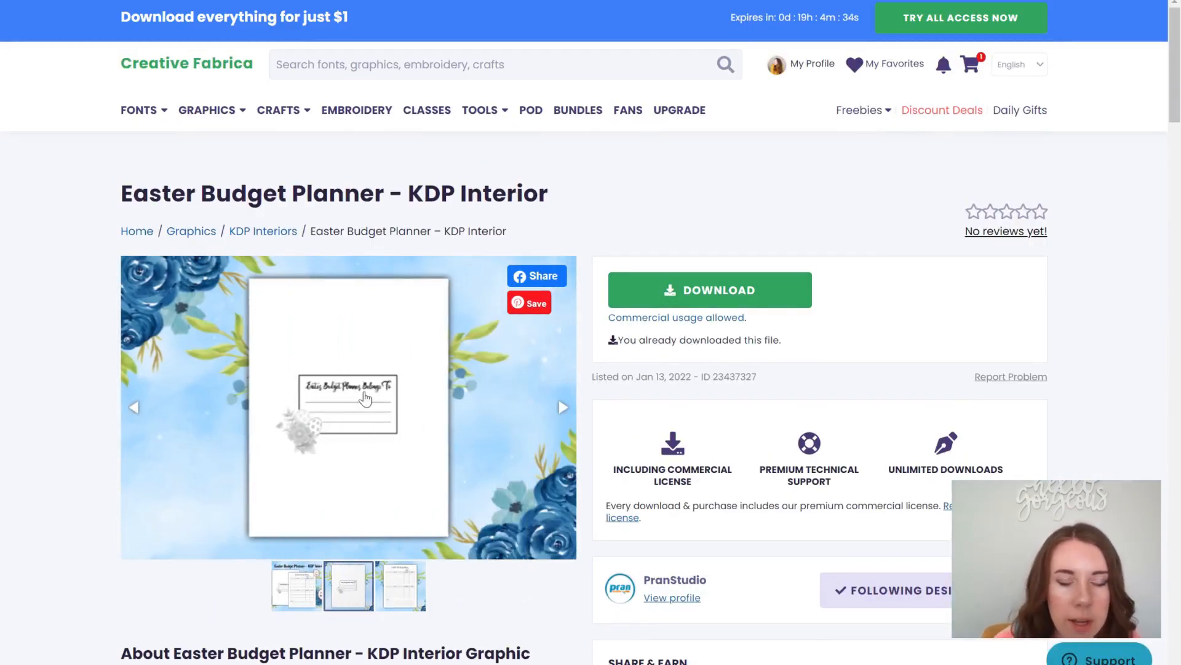
# Examine the Easter Budget Planner's interior page preview and read its description and feature list
pyautogui.click(563, 408)
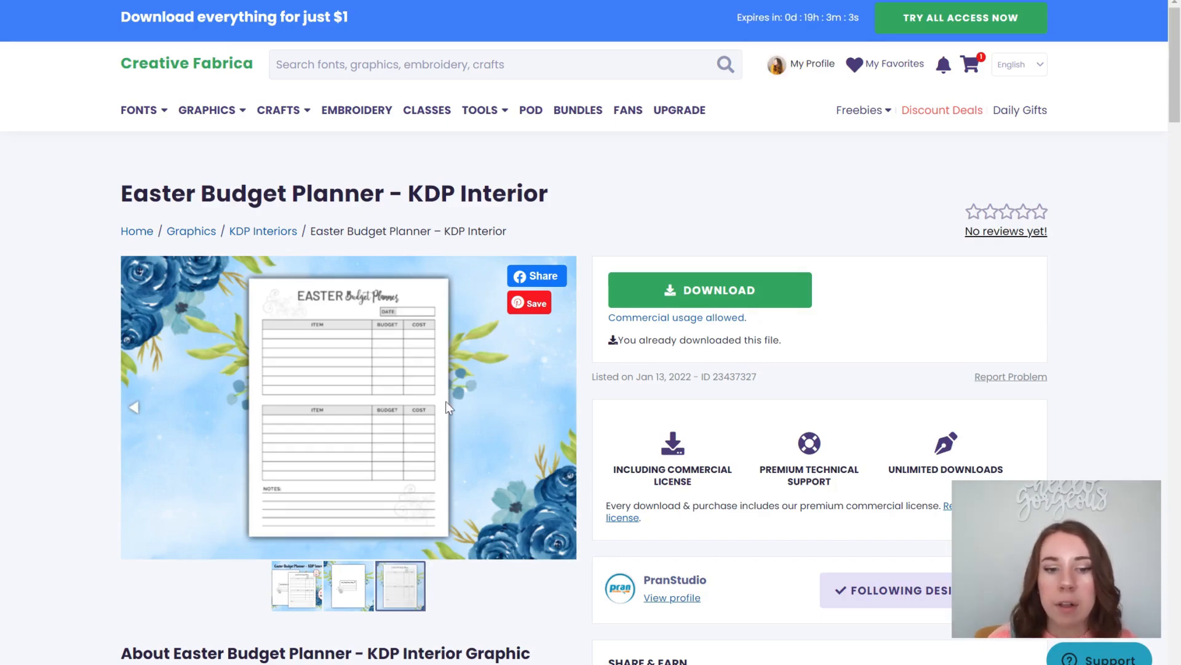
pyautogui.scroll(-3, 449, 400)
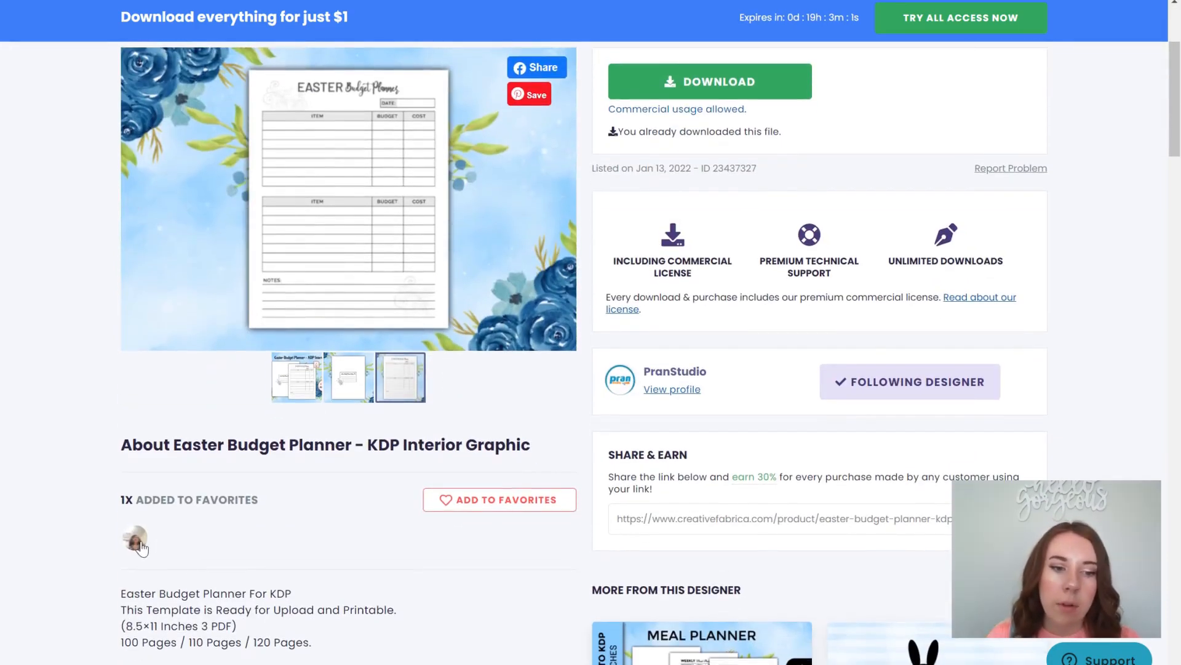
pyautogui.scroll(-5, 360, 442)
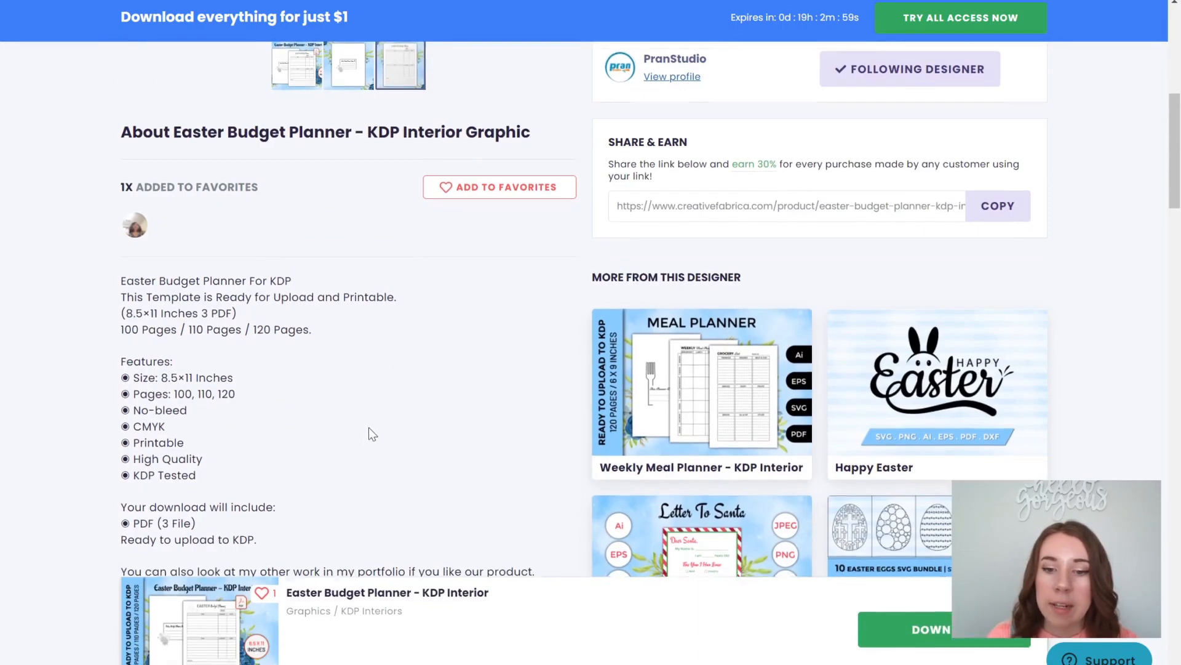
pyautogui.scroll(-3, 379, 406)
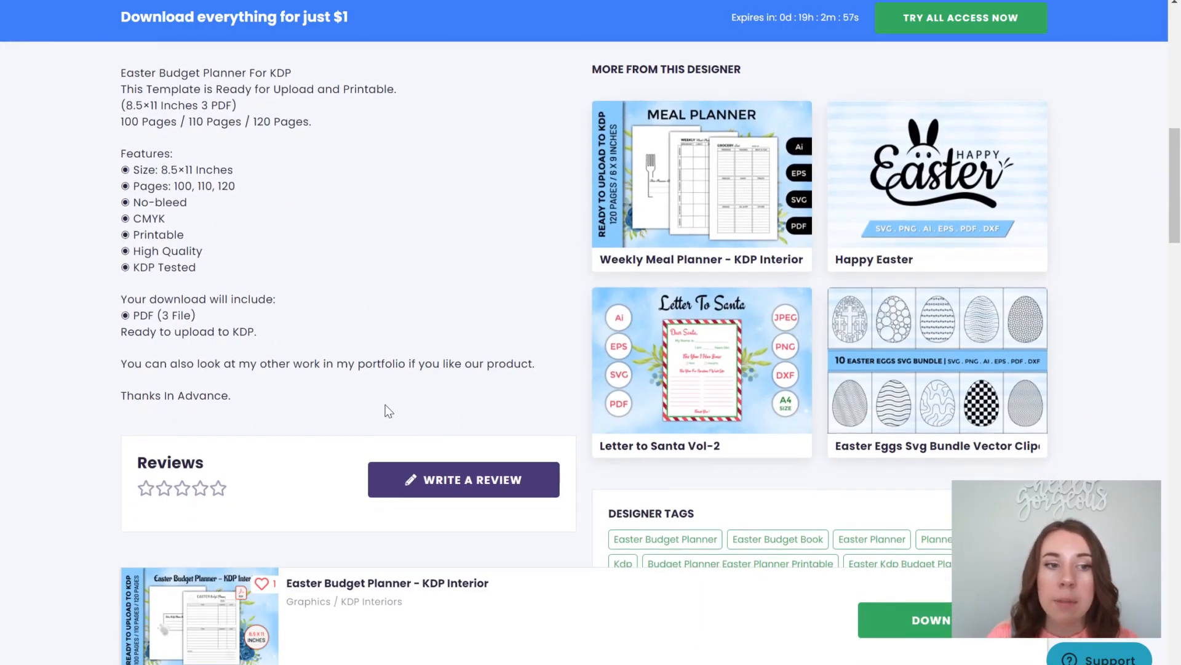
pyautogui.scroll(8, 386, 404)
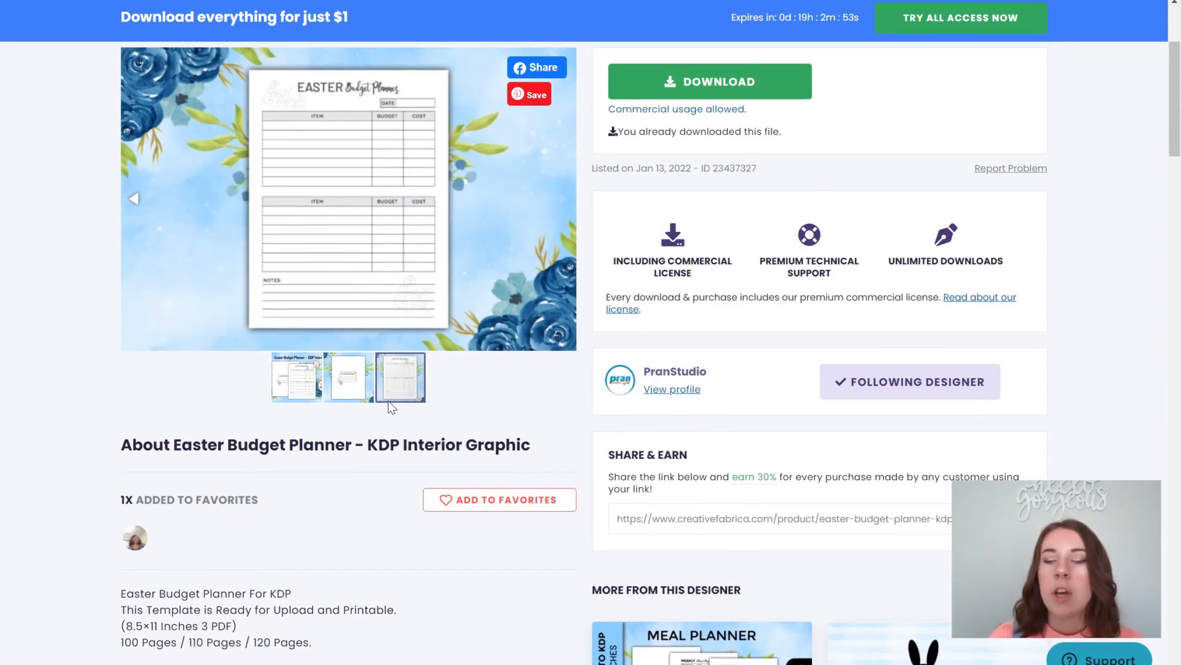
# Download the Easter Budget Planner zip file and check the page counts and trim size in its description
pyautogui.click(766, 88)
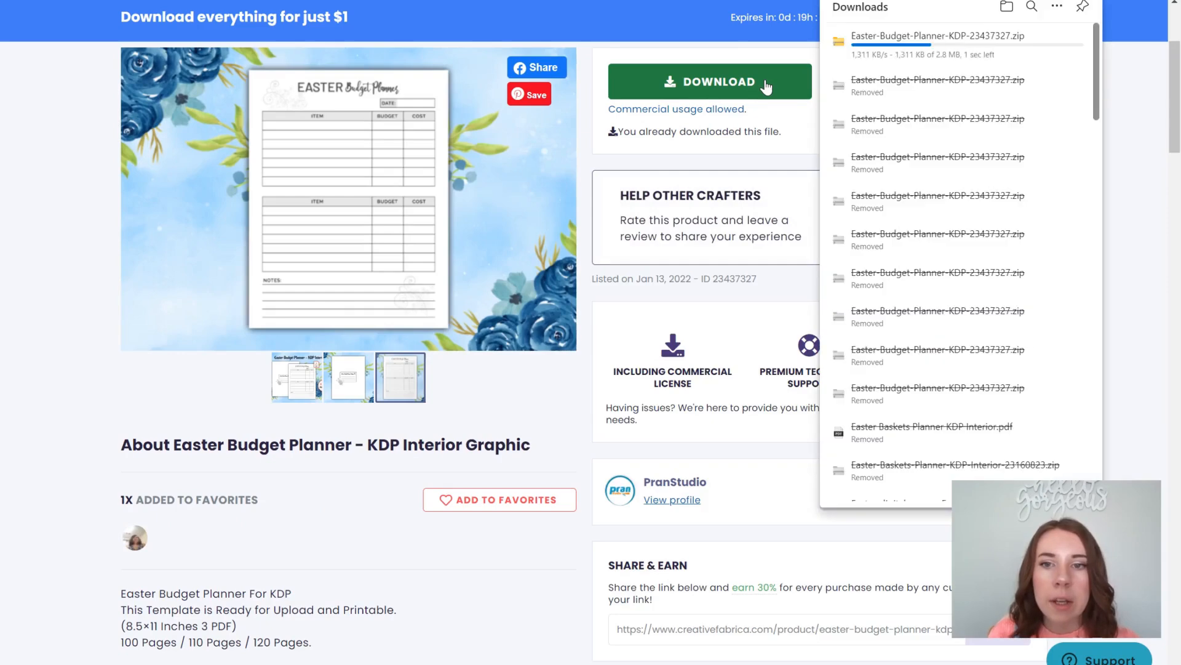
pyautogui.scroll(-3, 153, 429)
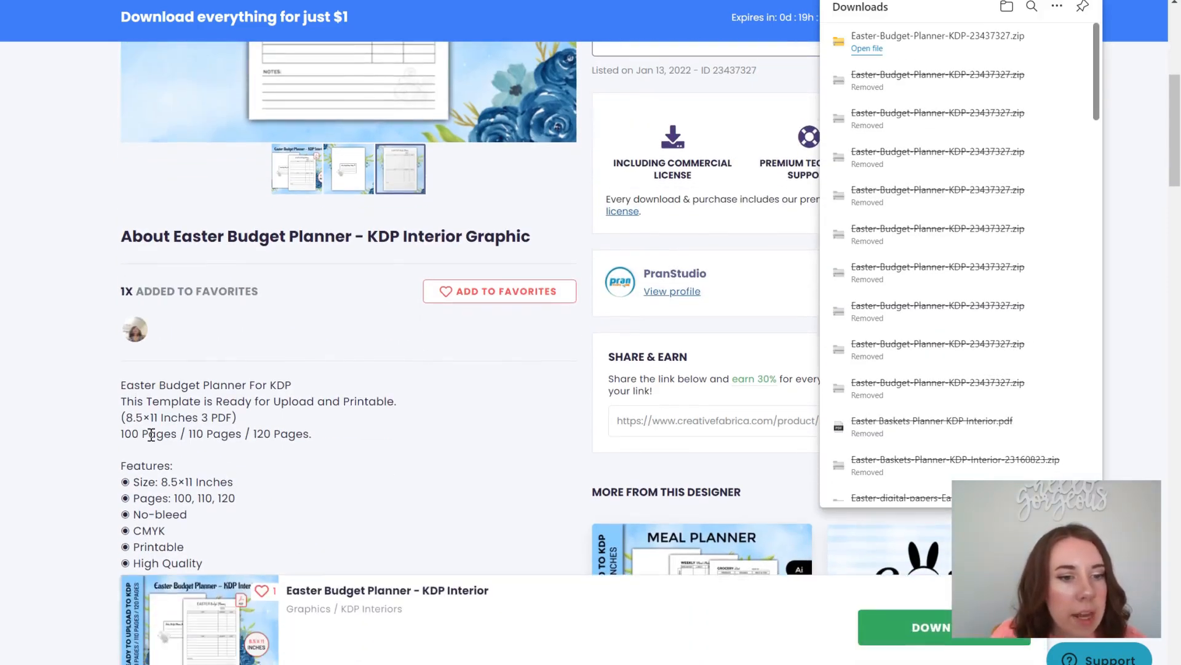
pyautogui.scroll(-2, 154, 425)
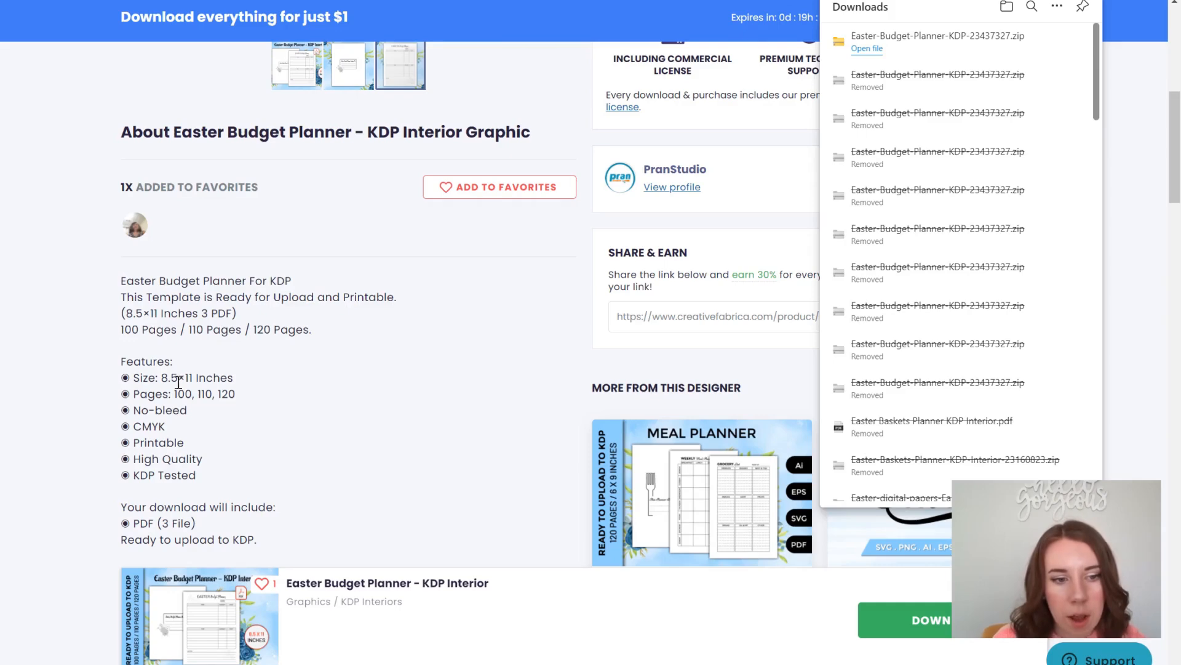
pyautogui.scroll(-2, 212, 478)
pyautogui.scroll(10, 215, 477)
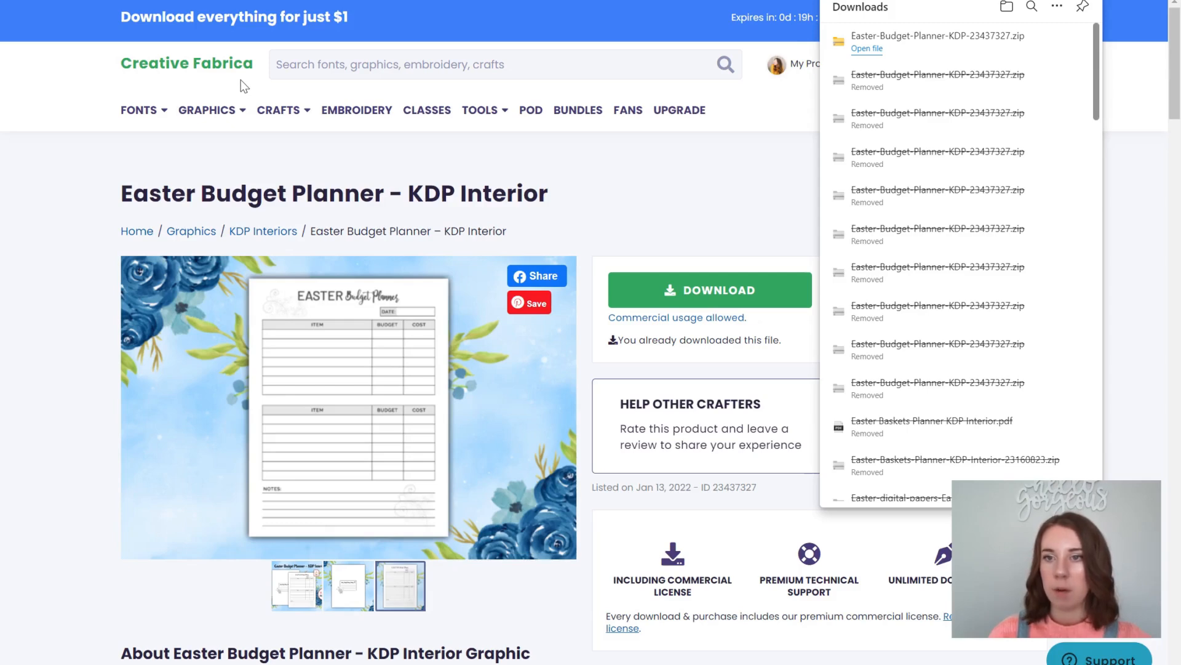
# Extract Easter-Budget-Planner-KDP-23437327.zip into its own folder in Downloads, close the extracted window and delete the original zip
pyautogui.click(1027, 44)
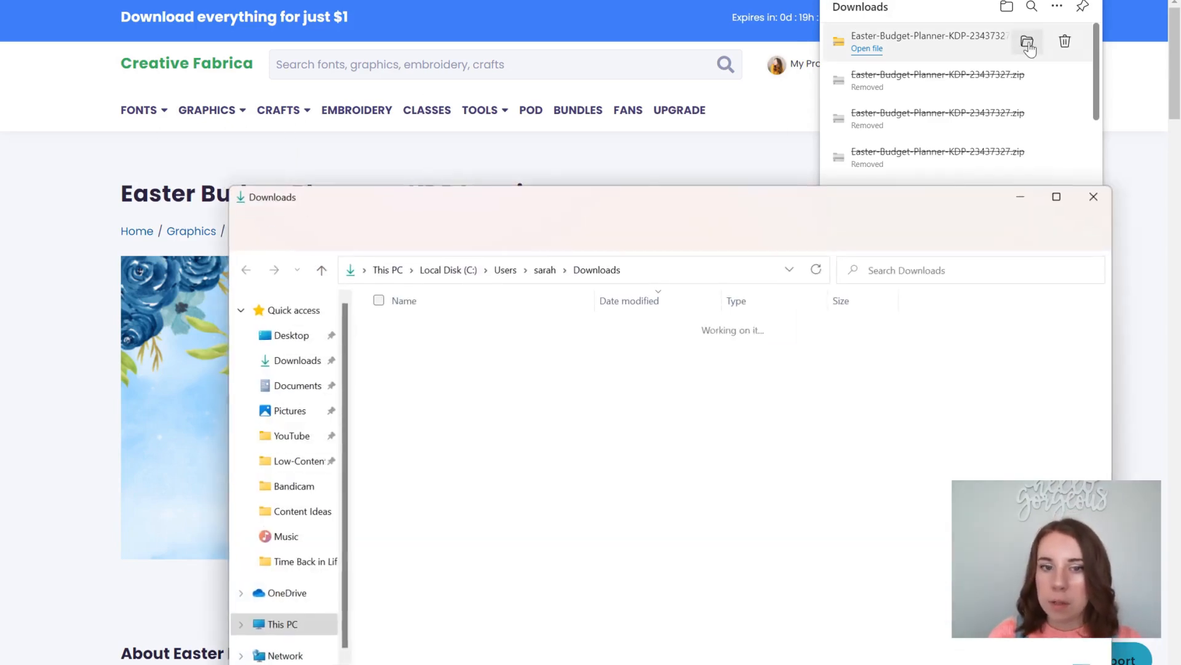
pyautogui.rightClick(507, 348)
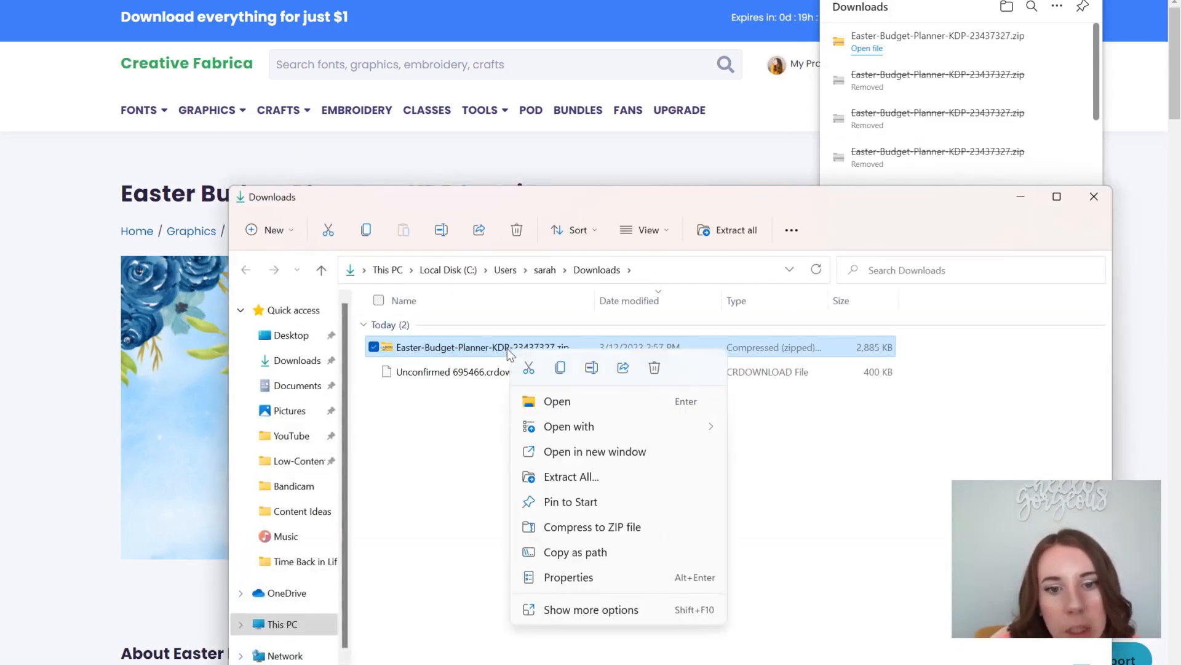
pyautogui.click(596, 477)
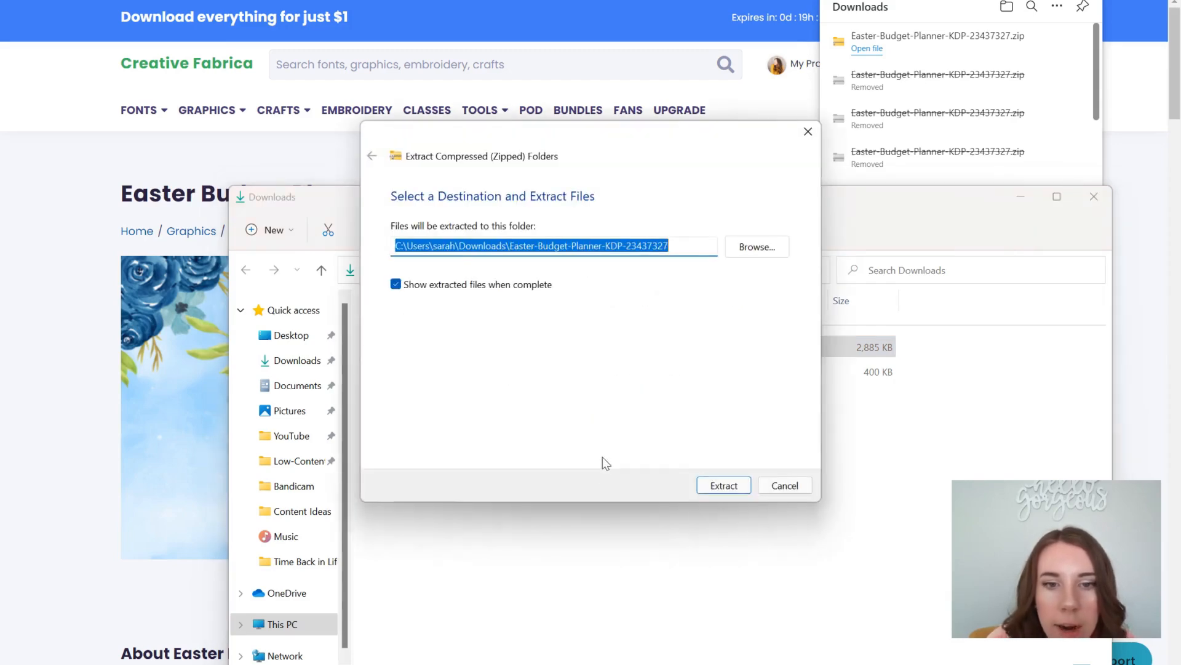
pyautogui.click(720, 486)
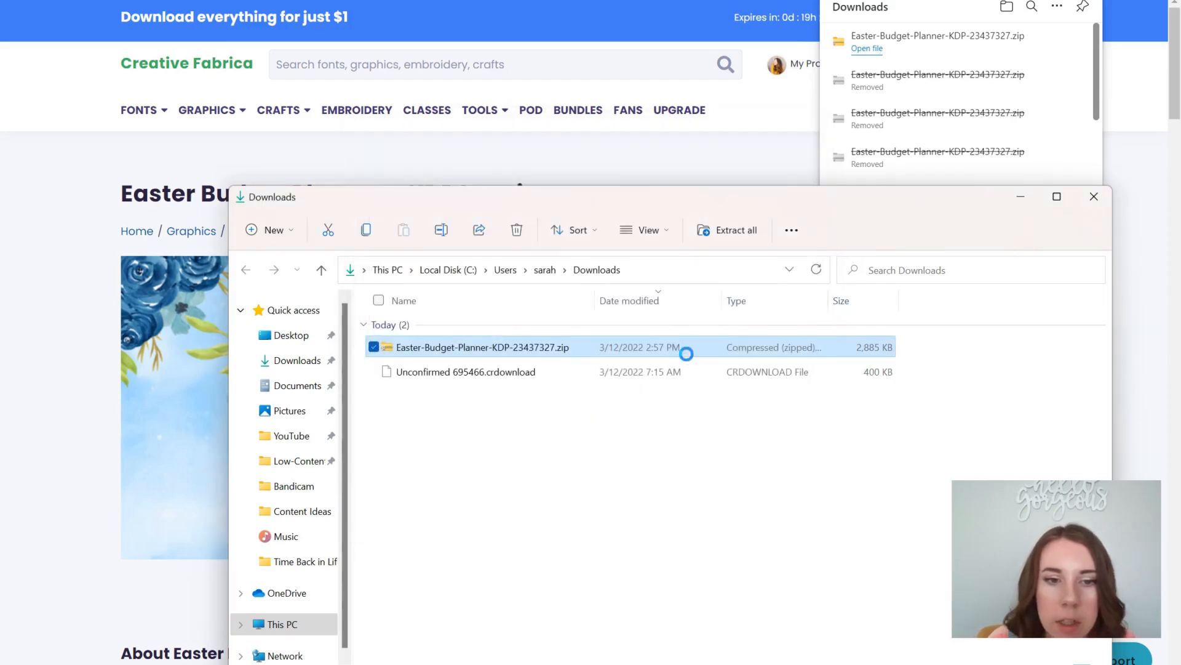
pyautogui.click(1094, 196)
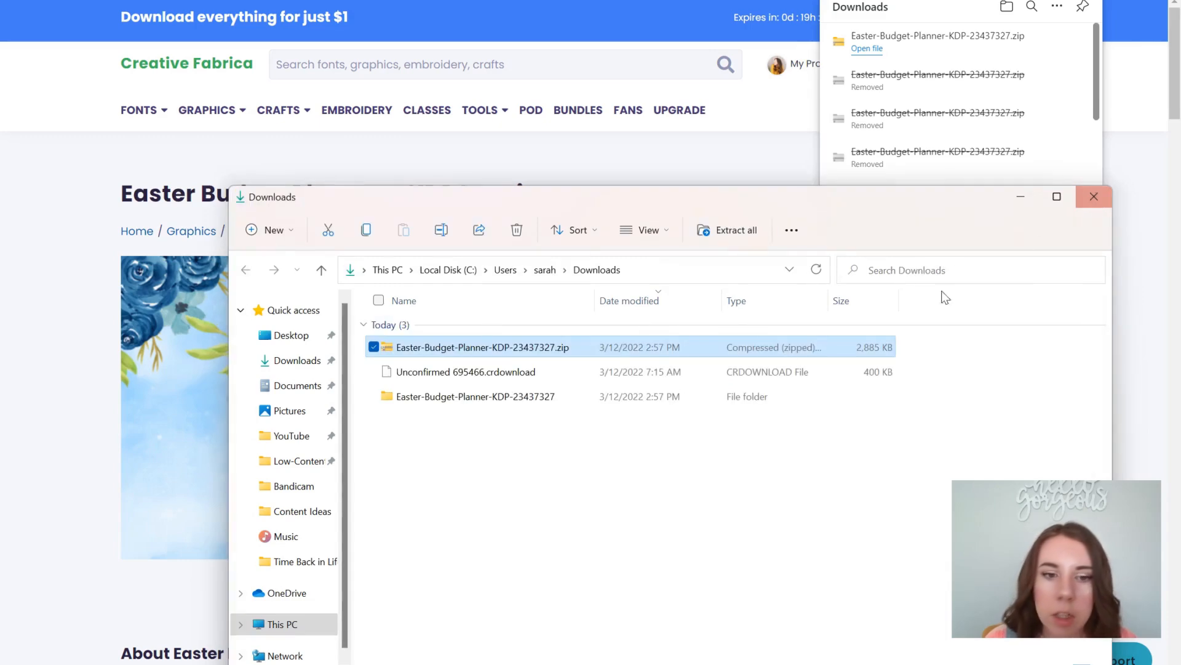
pyautogui.click(517, 230)
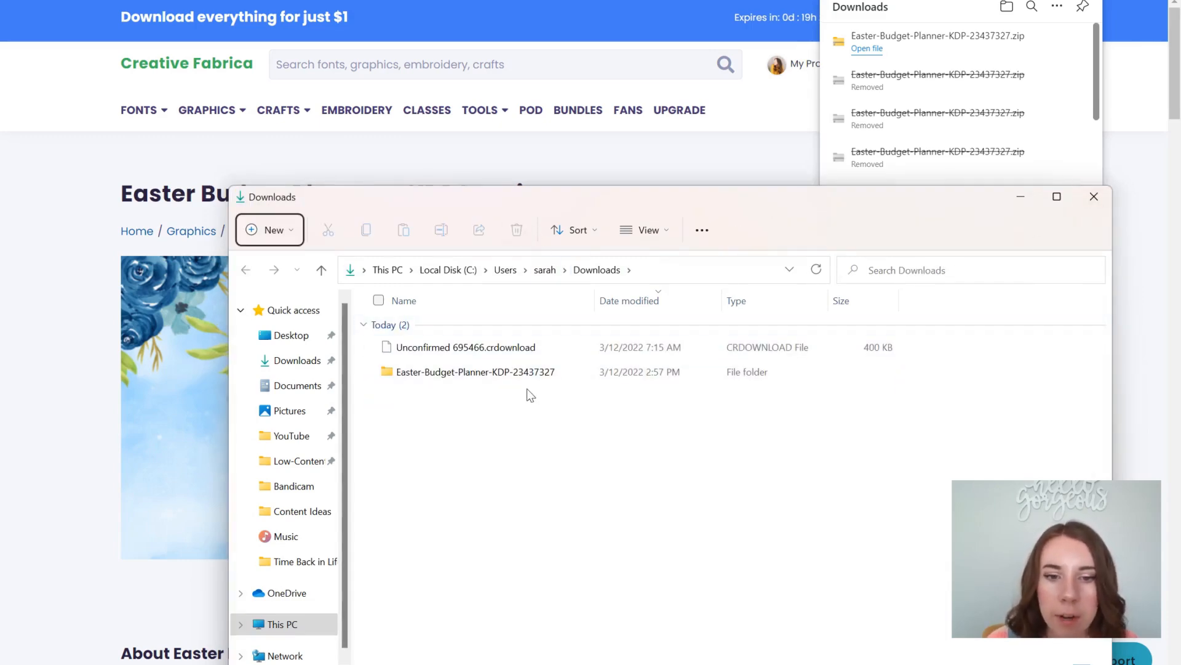
# Open "Easter Budget Planner-100 Pages.pdf" from the extracted Easter Budget Planner-1 folder and look through its first pages
pyautogui.doubleClick(528, 371)
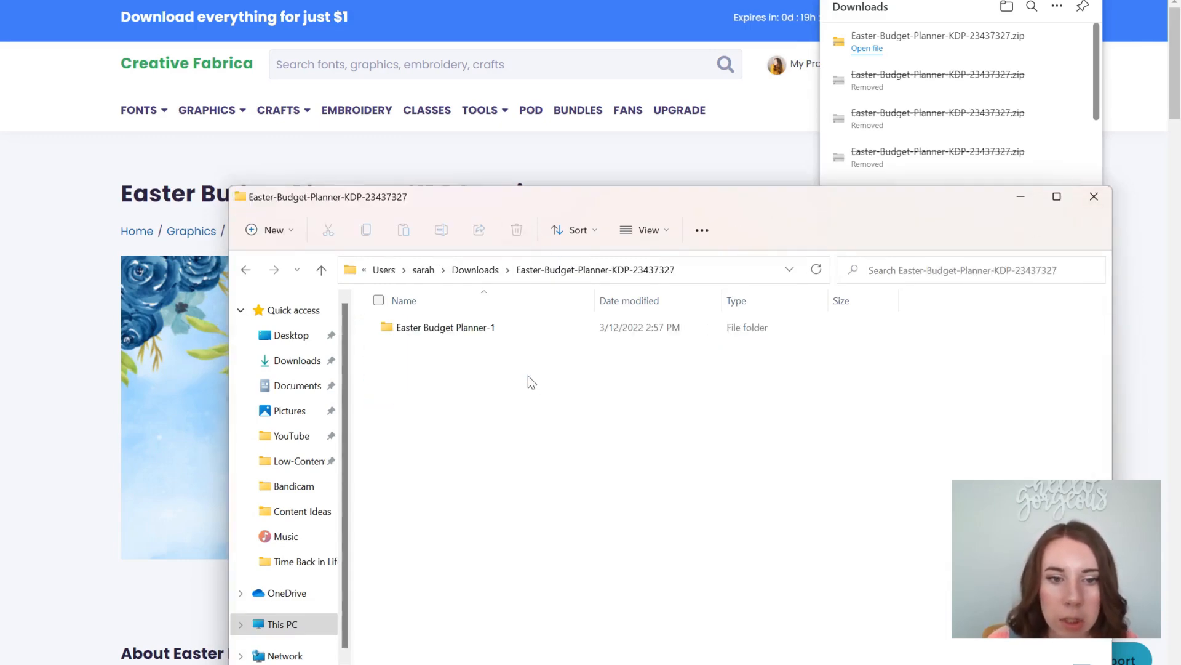
pyautogui.doubleClick(507, 329)
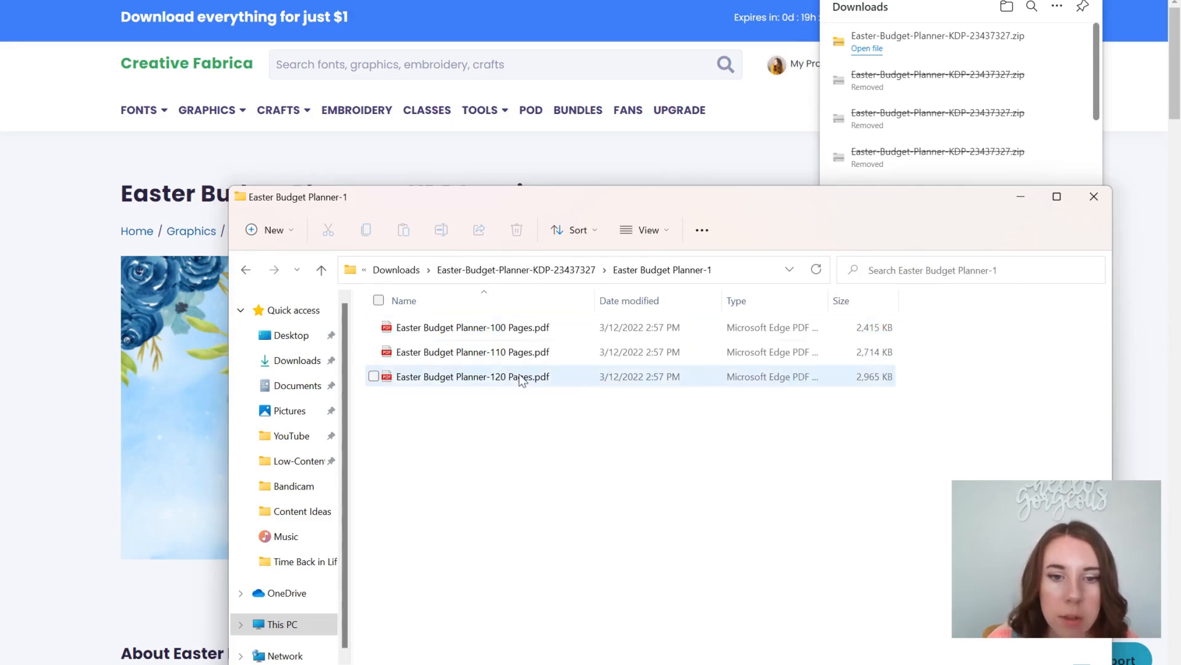
pyautogui.doubleClick(523, 332)
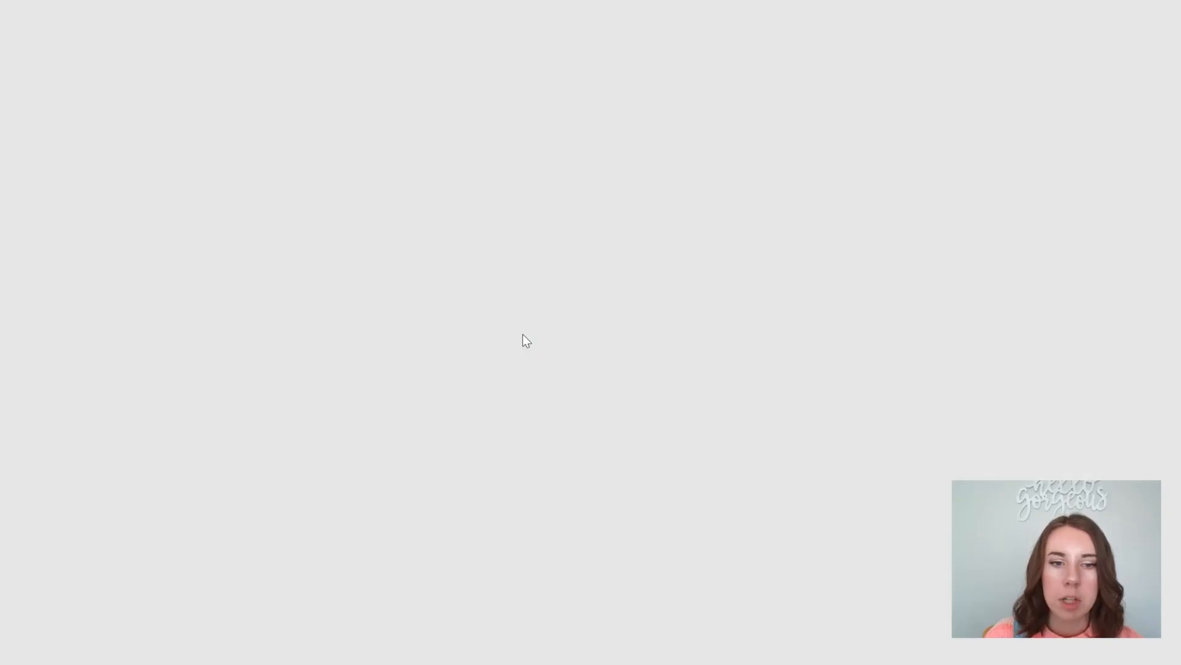
pyautogui.scroll(-3, 680, 285)
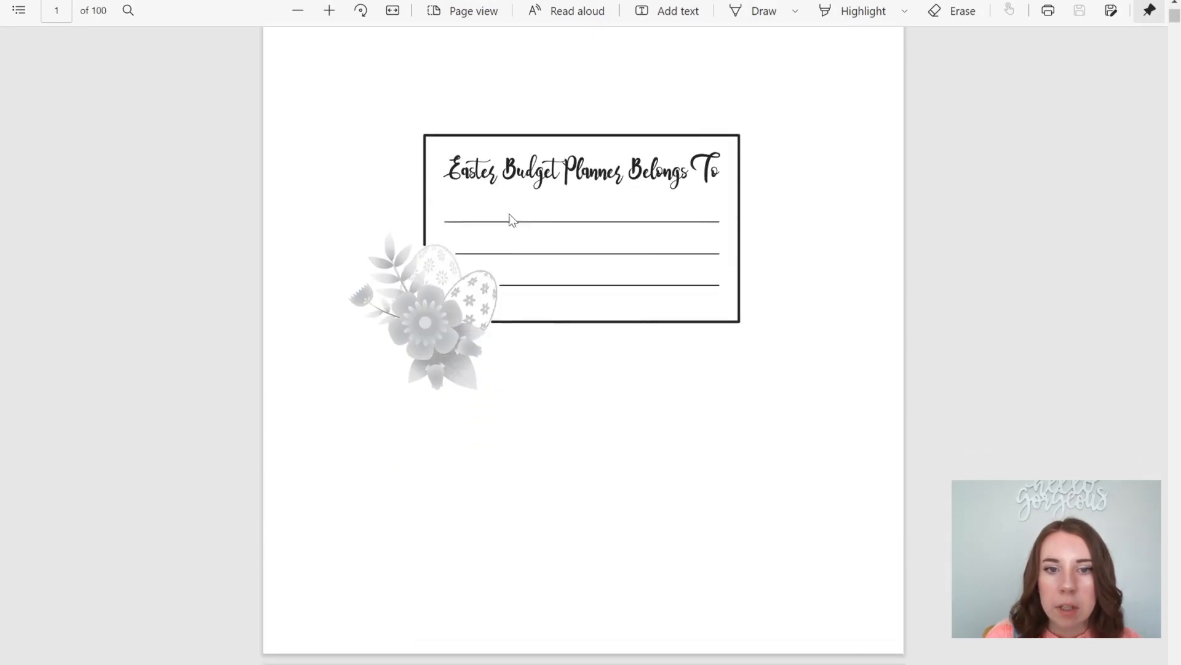
pyautogui.scroll(-9, 741, 185)
pyautogui.scroll(-10, 741, 185)
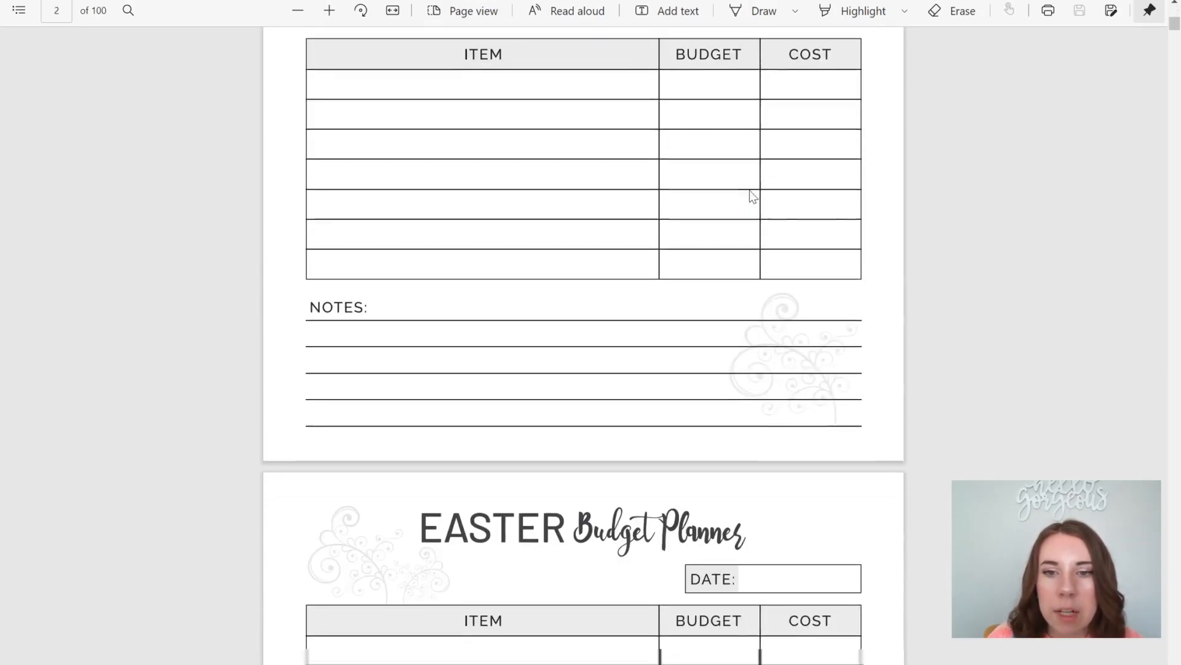
pyautogui.scroll(-10, 778, 305)
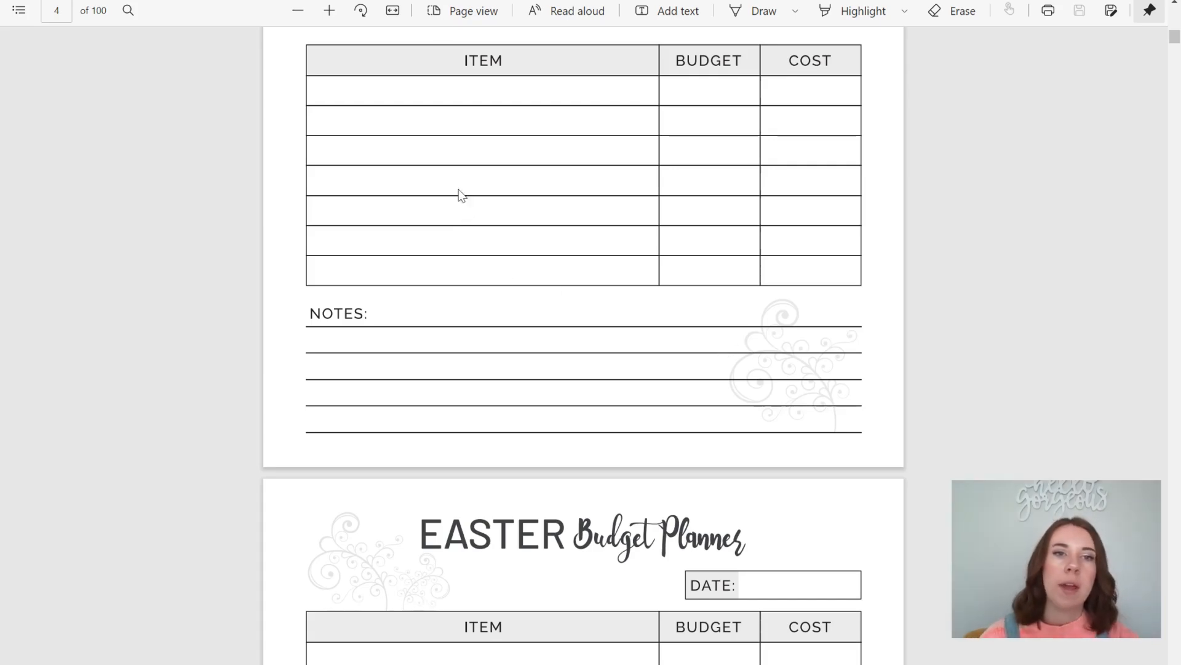
# Search the web for "kdp cover calculator" and open the KDP Cover Calculator page
pyautogui.hotkey('ctrl', 'l')
pyautogui.write('kdp cov')
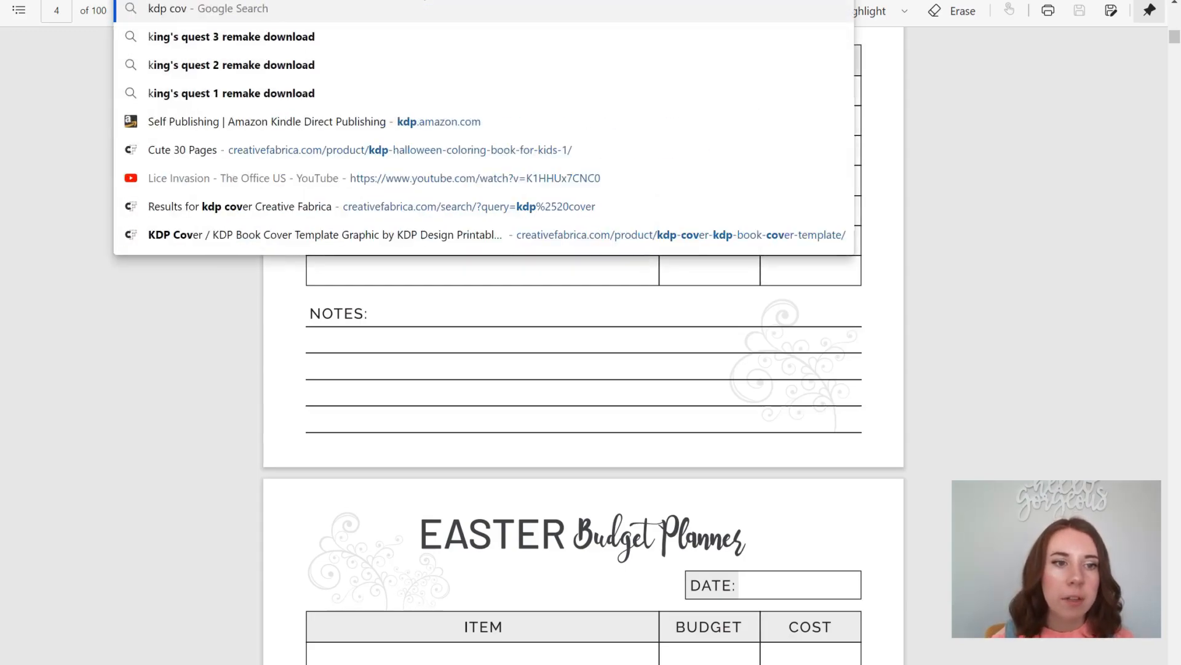
pyautogui.write('er calculator')
pyautogui.press('Return')
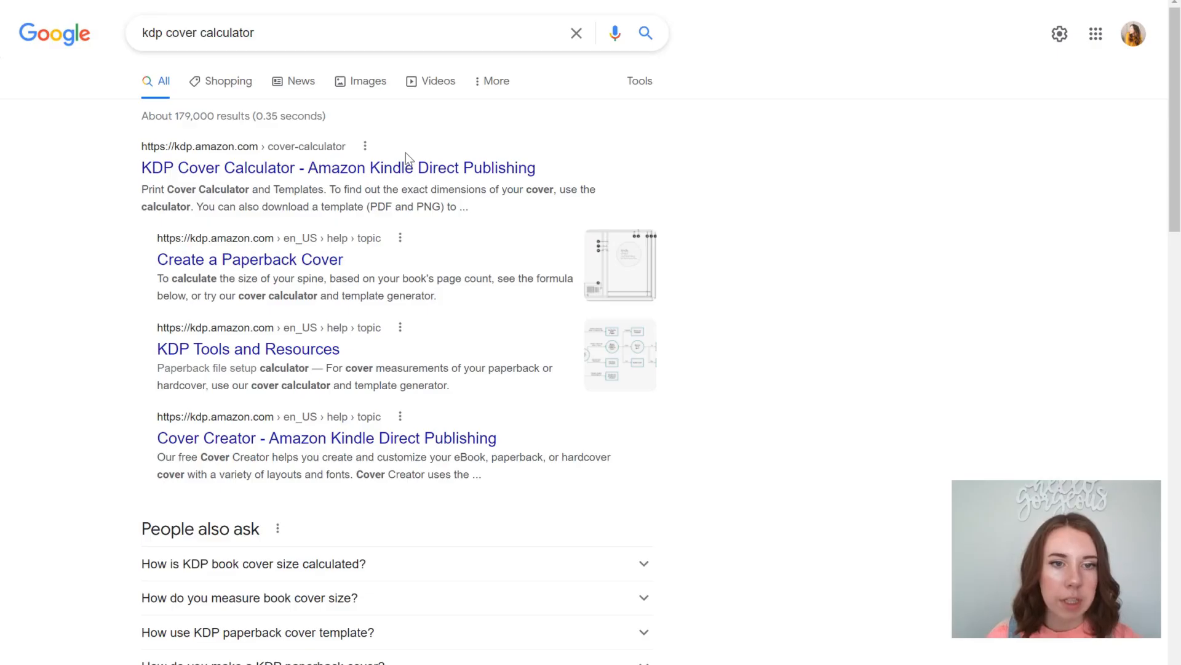
pyautogui.click(405, 169)
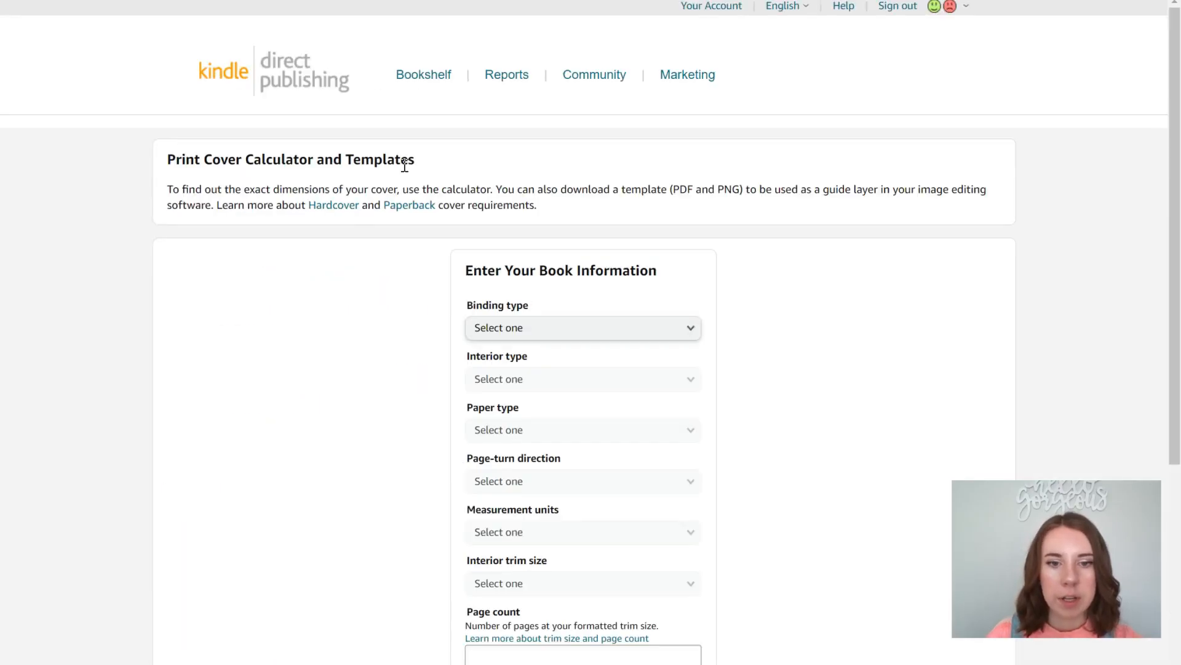
# Set the book information to Paperback binding, Black & white interior, White paper and Left to Right page-turn direction
pyautogui.scroll(-2, 405, 166)
pyautogui.click(643, 228)
pyautogui.click(637, 242)
pyautogui.click(624, 270)
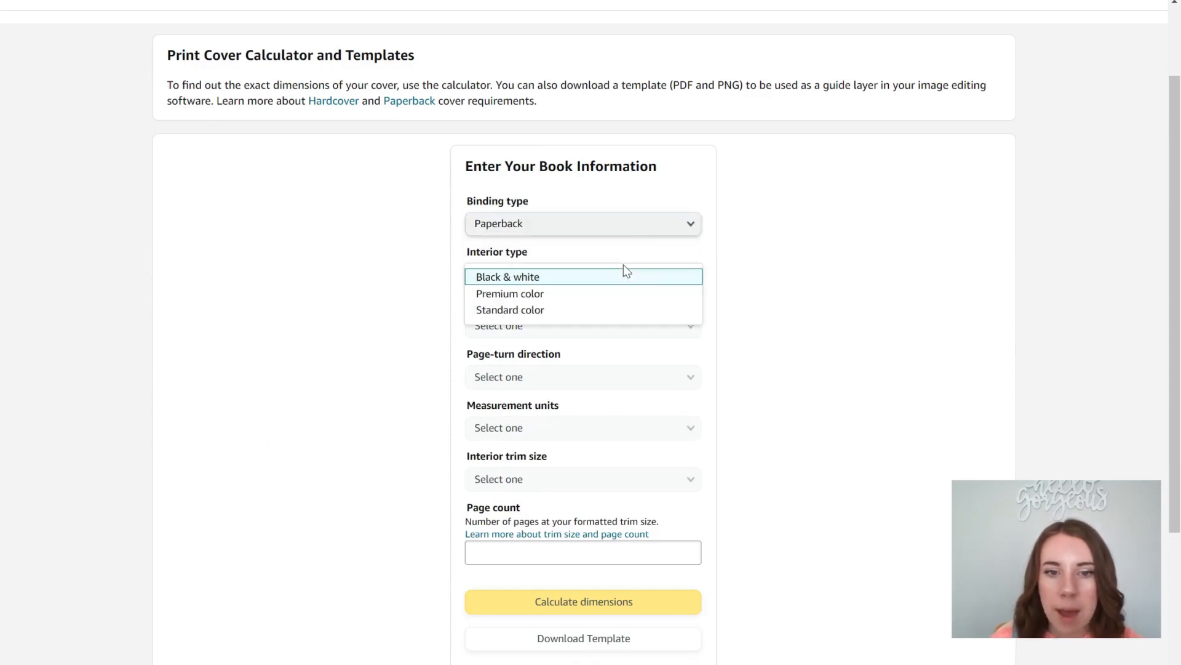
pyautogui.click(611, 278)
pyautogui.click(611, 329)
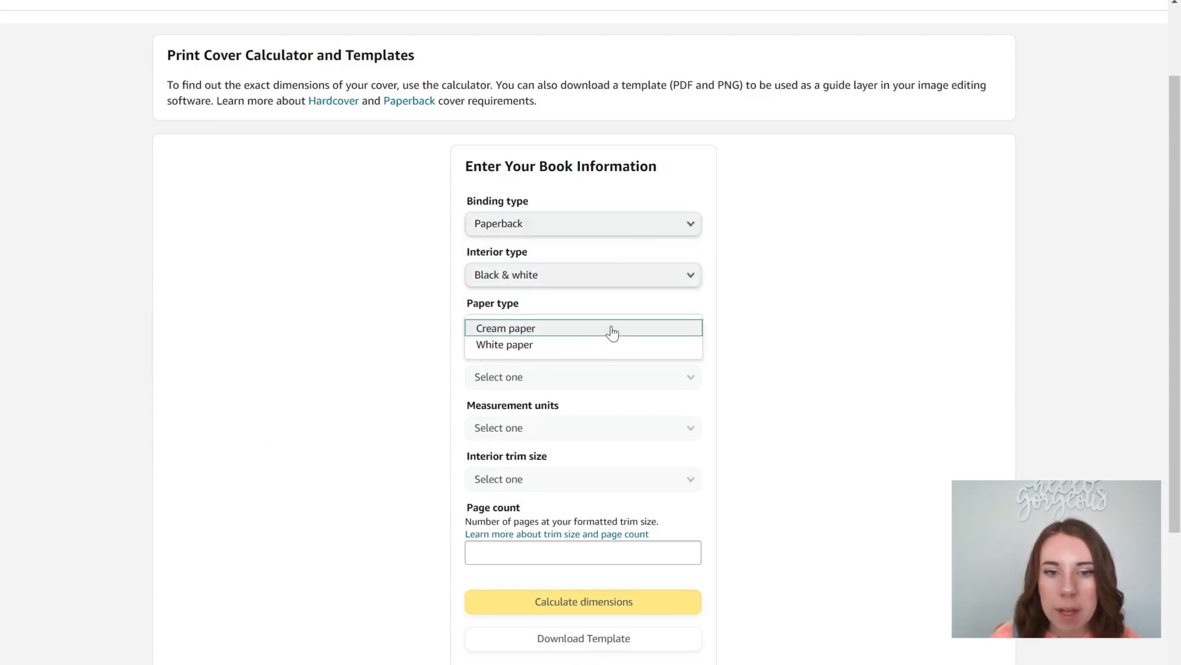
pyautogui.click(607, 345)
pyautogui.click(603, 377)
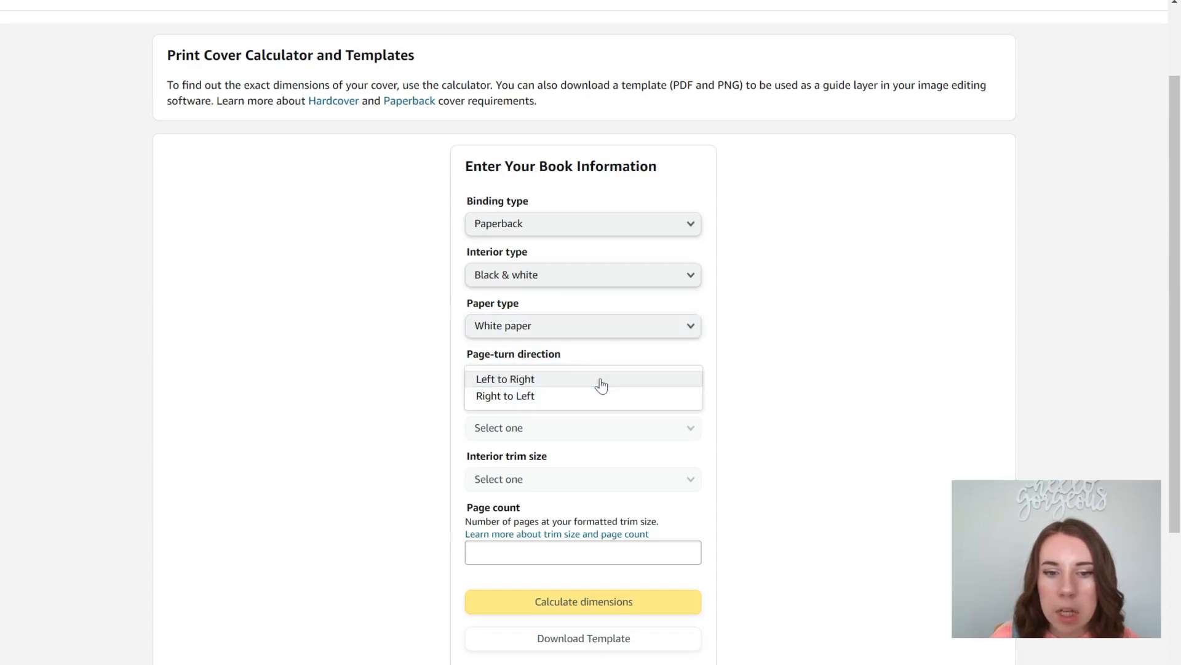
pyautogui.click(601, 385)
# Set the units to Inches, trim size to 8.5 x 11 in and page count to 100, and calculate the cover dimensions
pyautogui.scroll(-2, 638, 351)
pyautogui.click(629, 326)
pyautogui.click(622, 328)
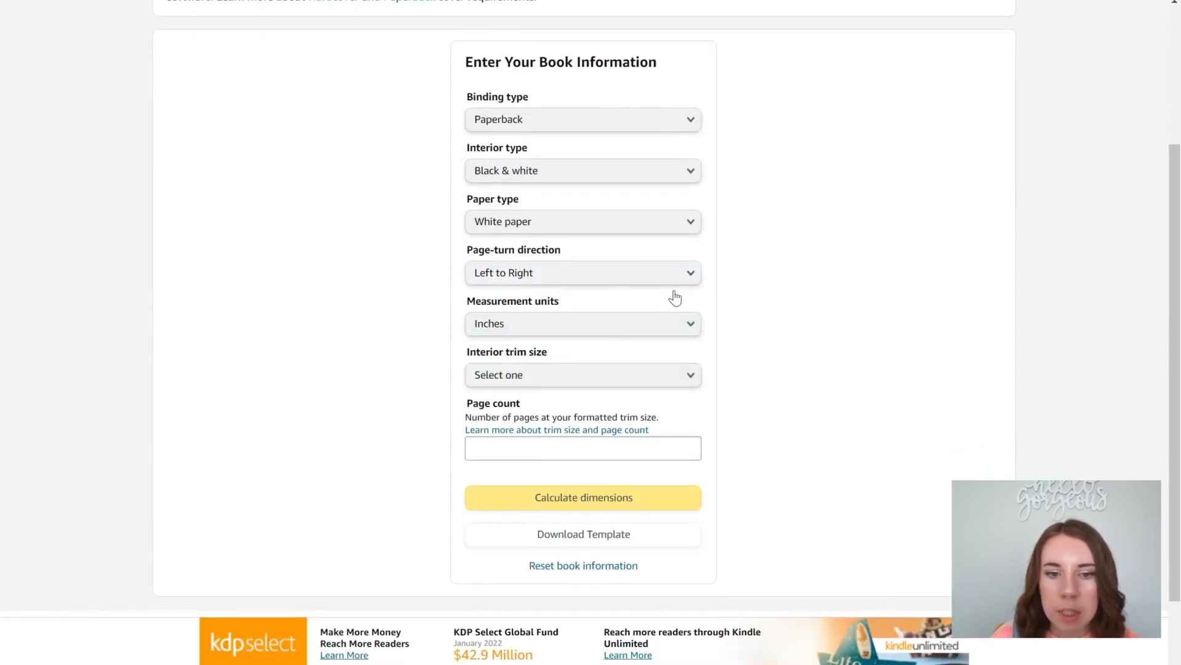
pyautogui.scroll(-2, 675, 295)
pyautogui.click(670, 280)
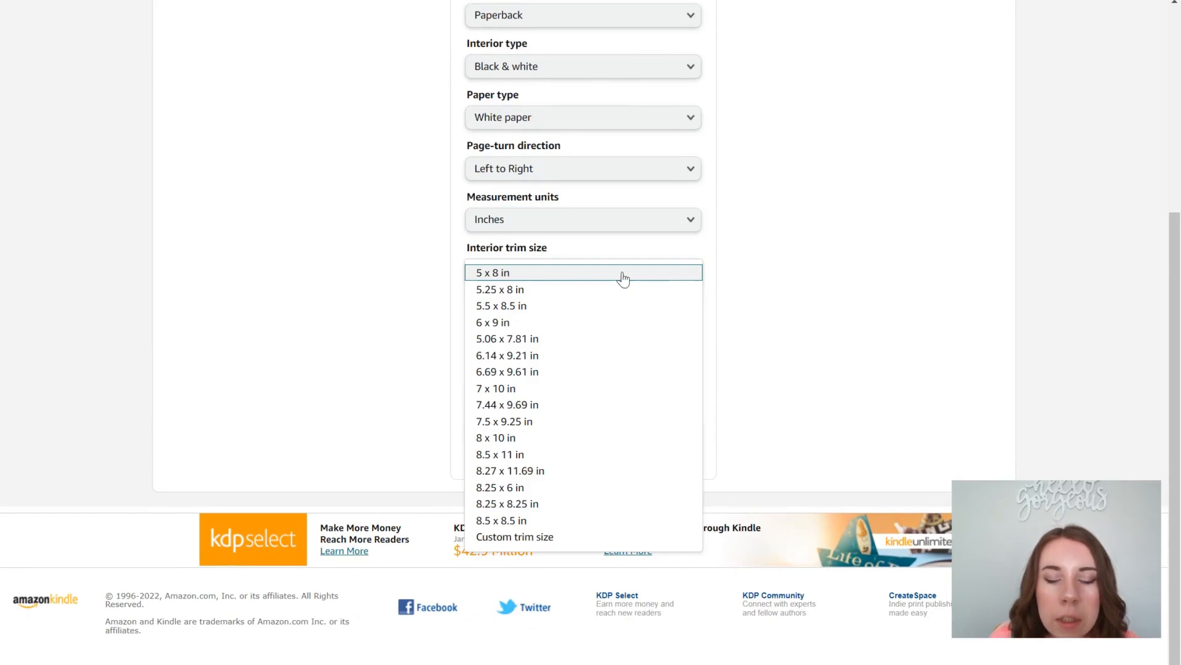
pyautogui.click(551, 455)
pyautogui.click(576, 343)
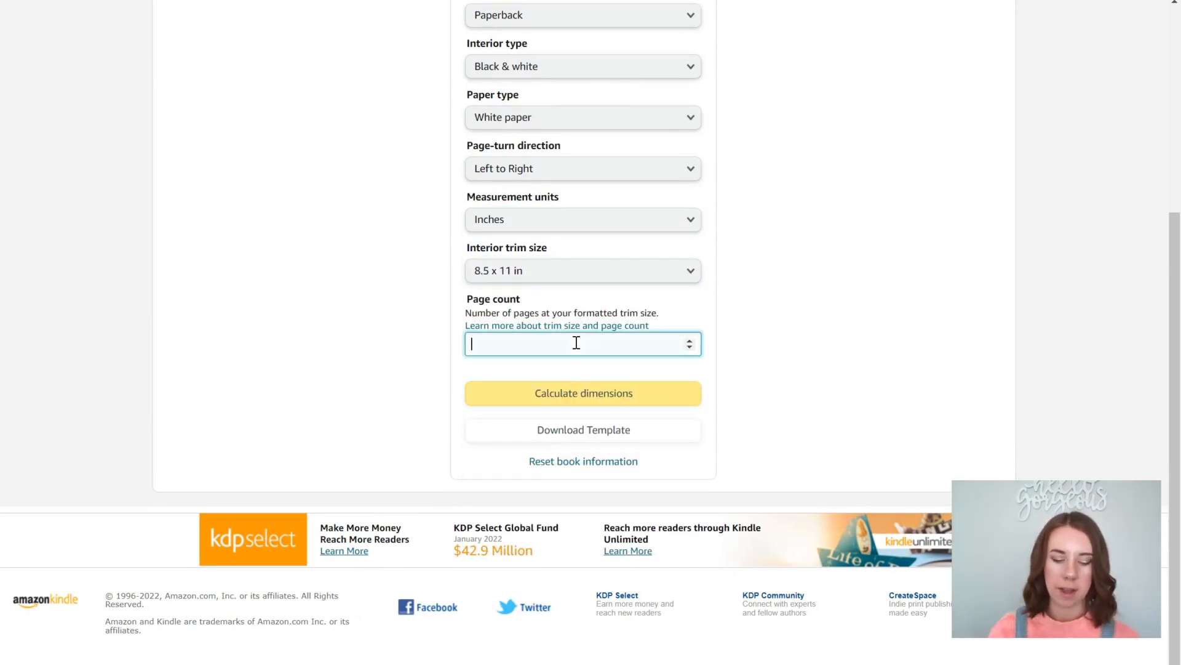
pyautogui.write('100')
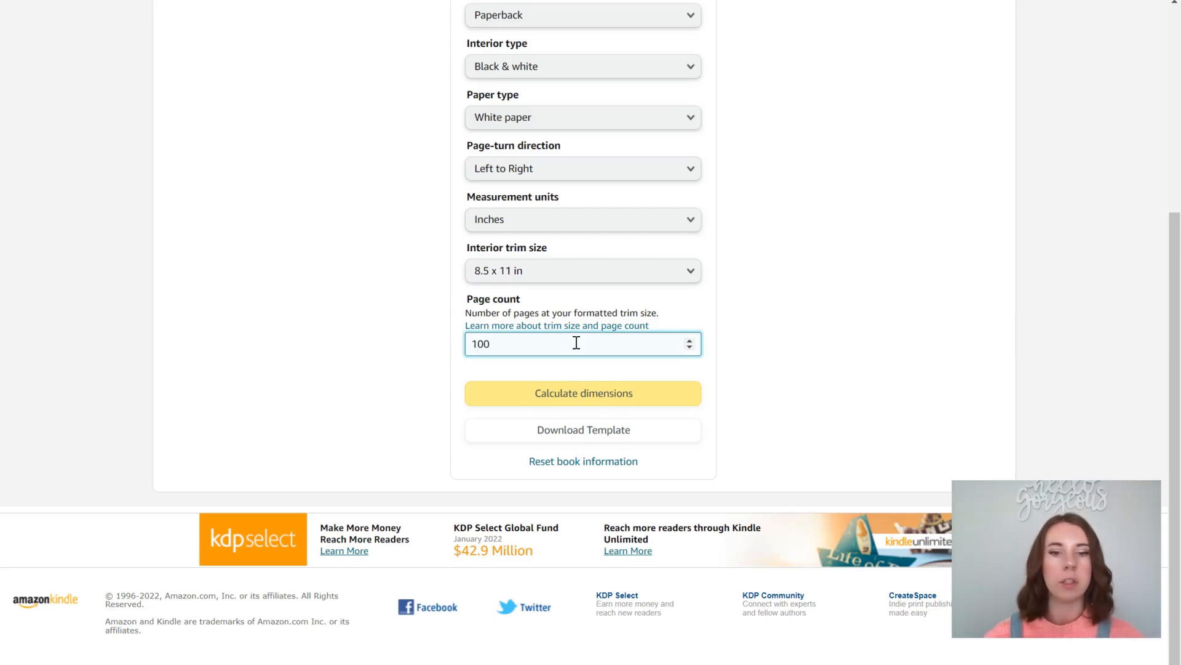
pyautogui.click(863, 280)
pyautogui.click(592, 391)
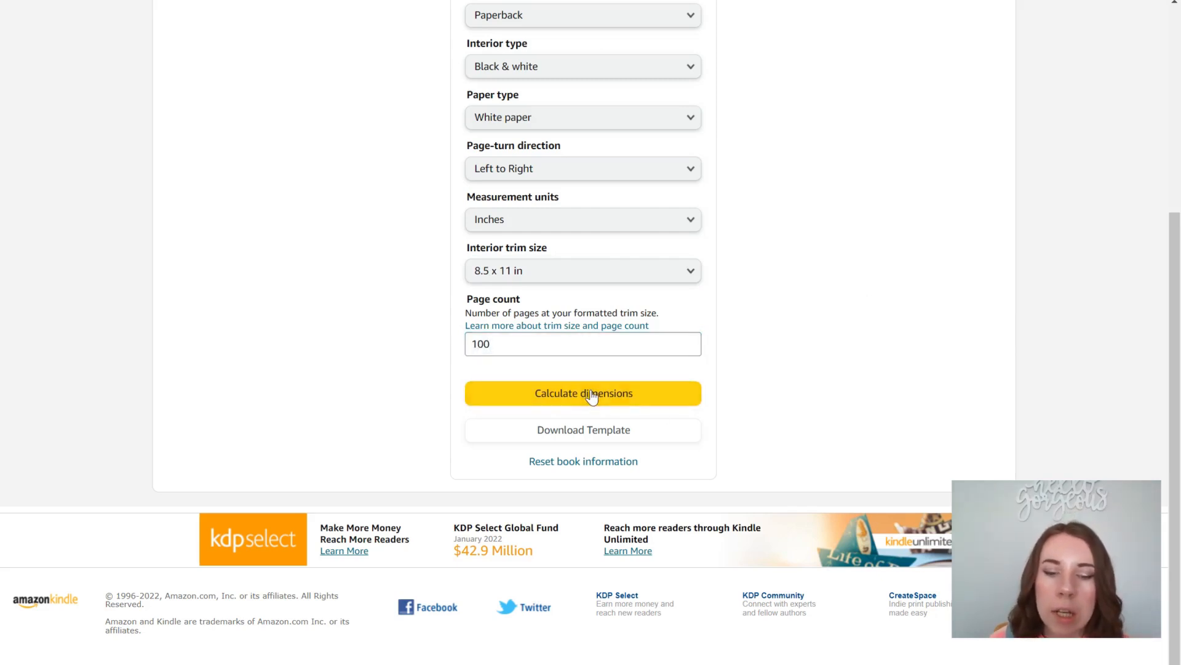
# Download the calculated cover template zip and show it in the Downloads folder
pyautogui.scroll(2, 867, 175)
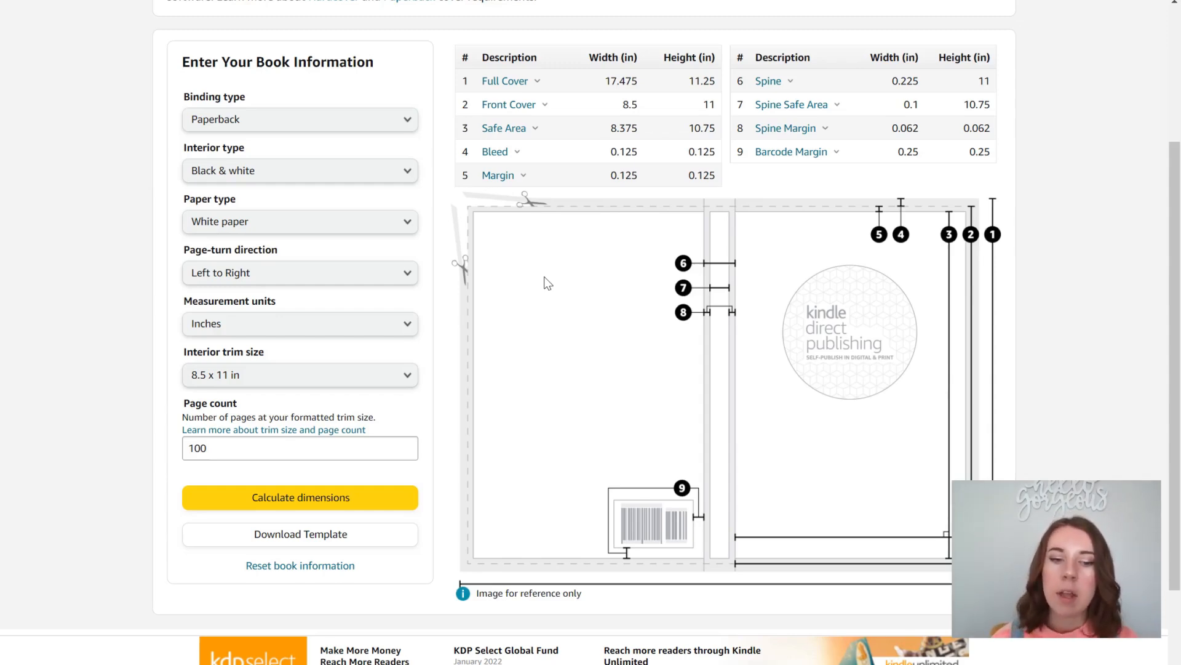
pyautogui.click(379, 533)
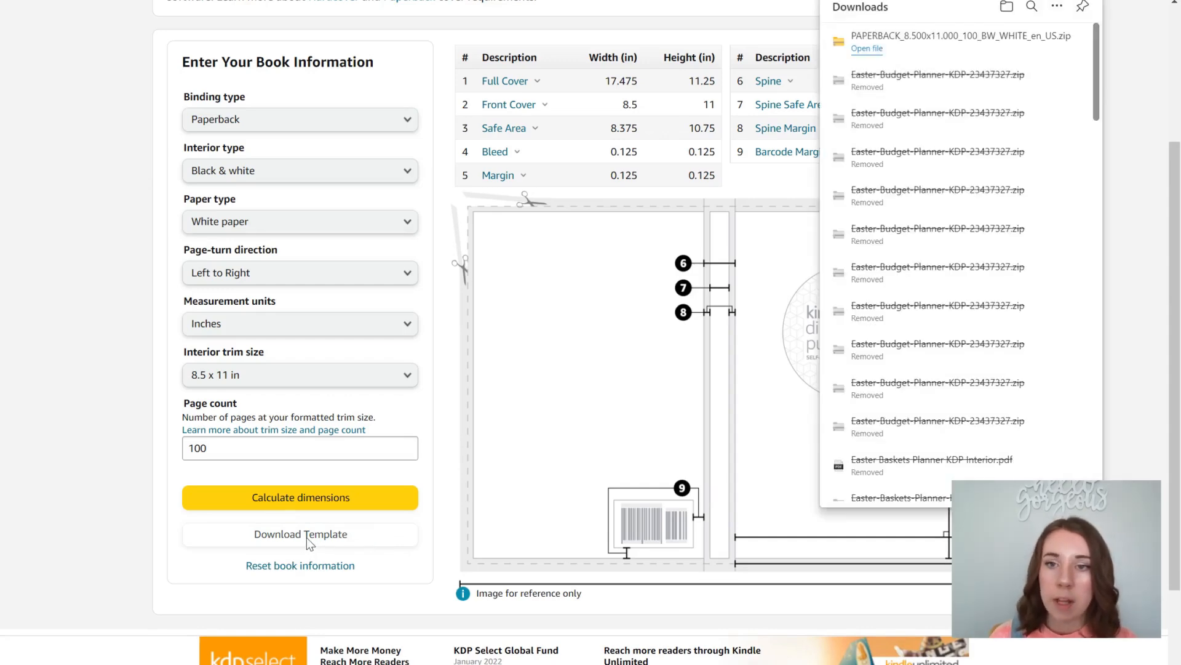
pyautogui.moveTo(1040, 48)
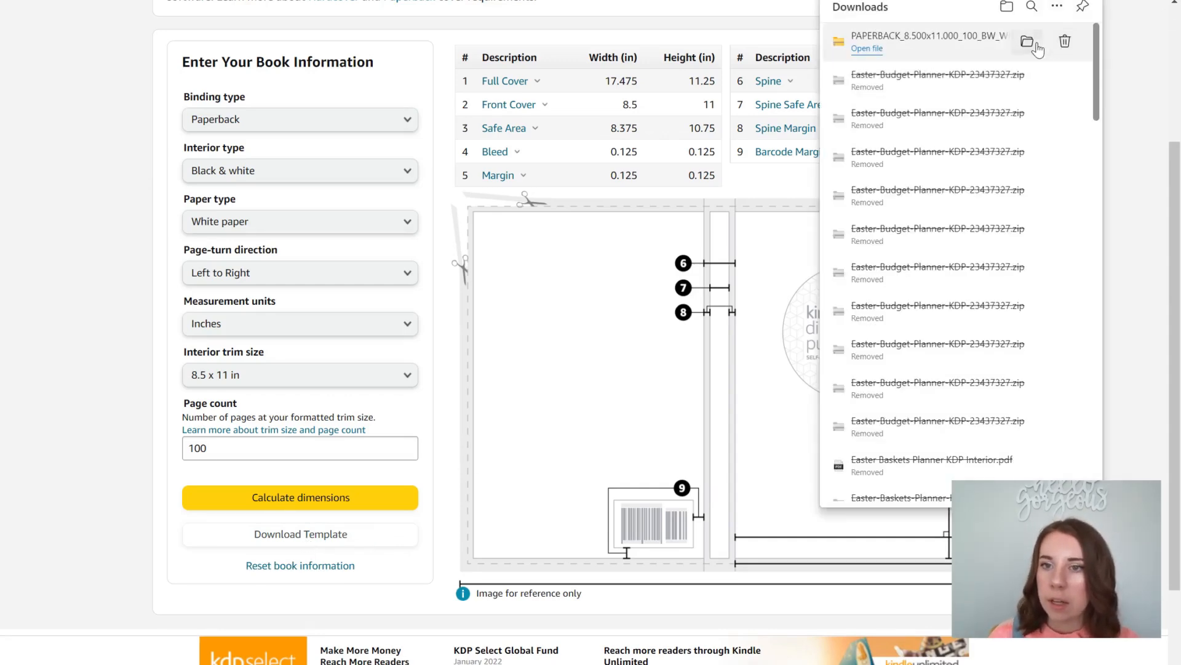
pyautogui.click(1036, 45)
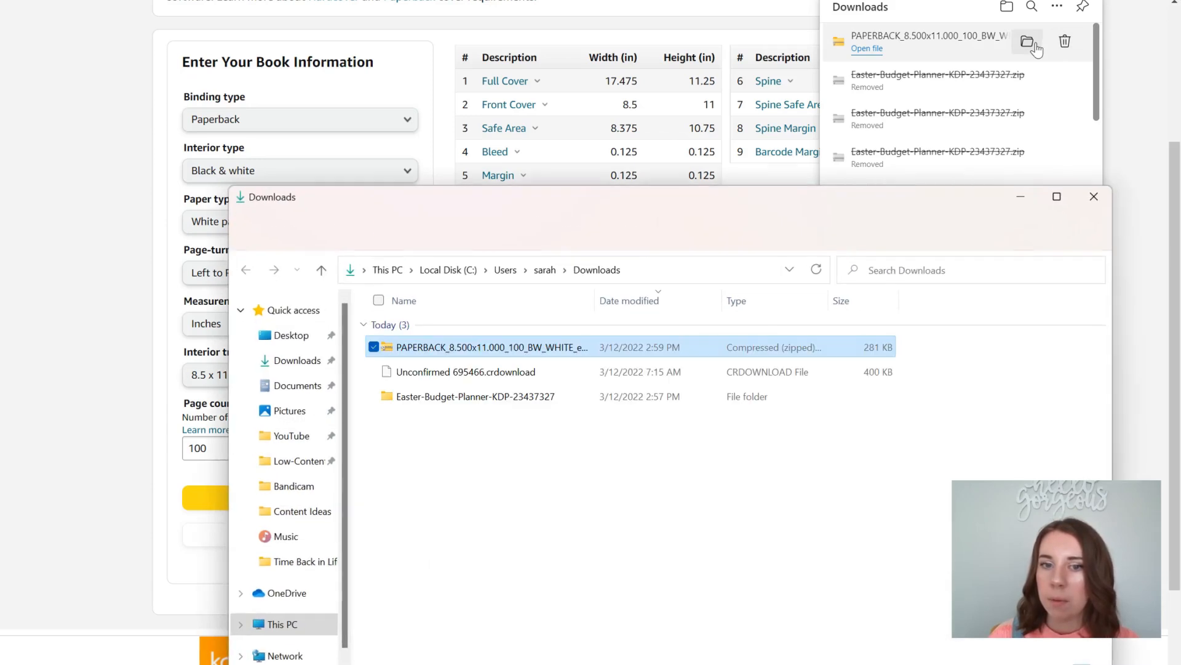
# Extract the downloaded paperback template zip into its own folder in Downloads and close the file window
pyautogui.rightClick(446, 348)
pyautogui.click(504, 472)
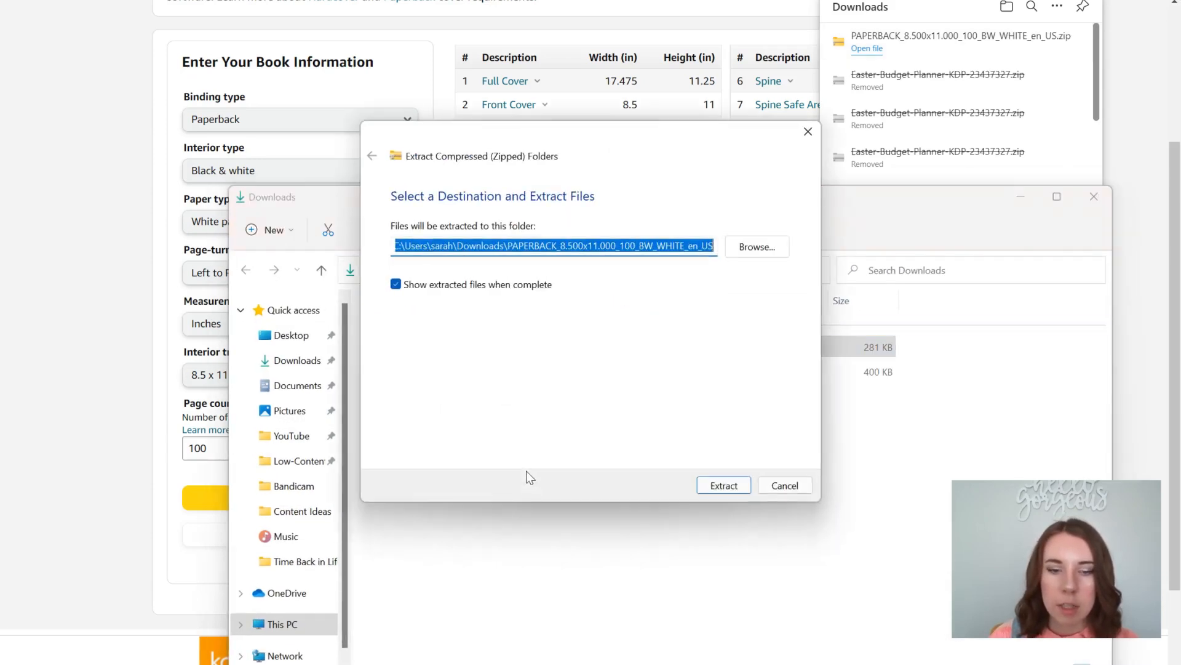
pyautogui.click(724, 485)
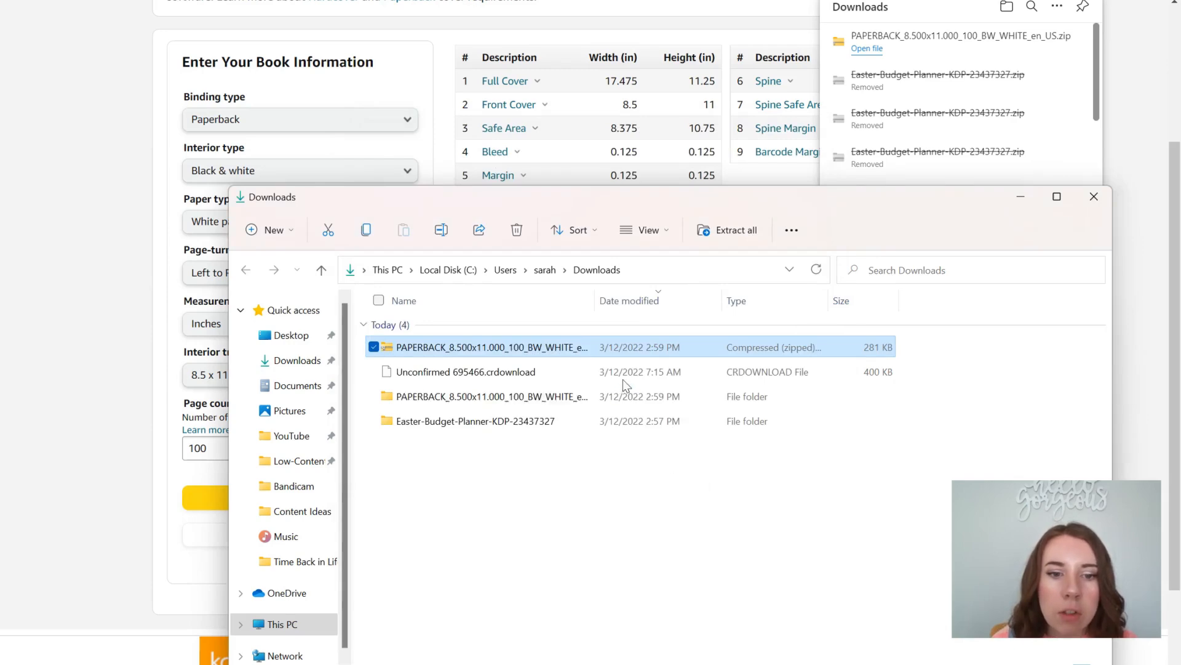
pyautogui.click(1094, 196)
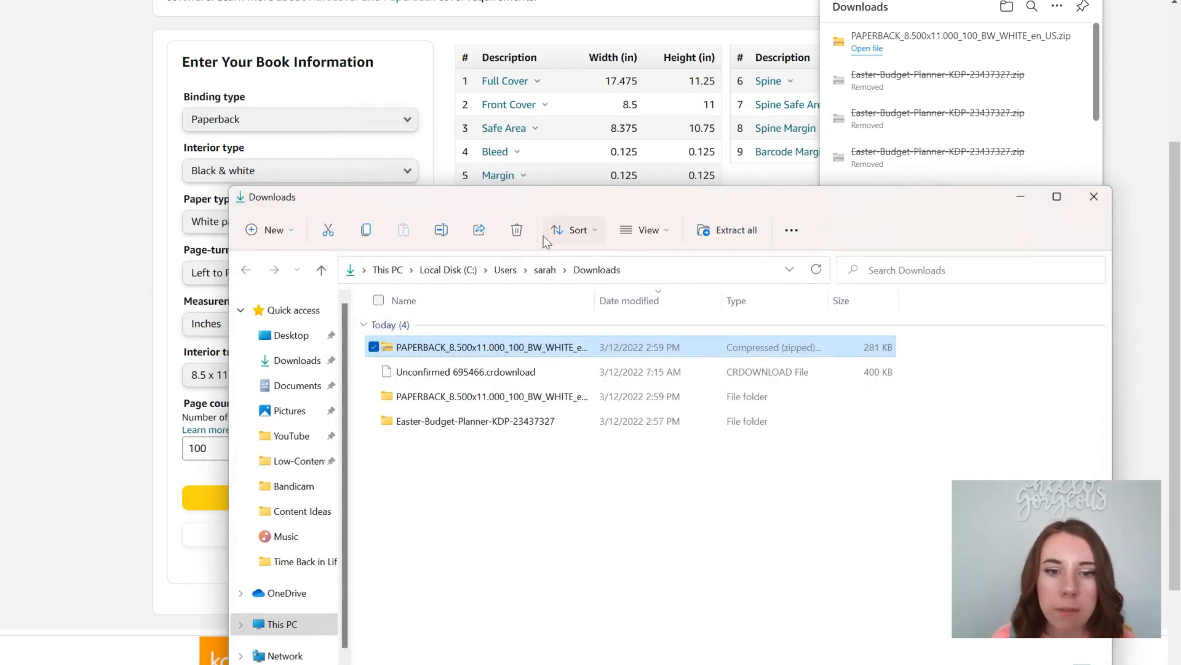
pyautogui.click(102, 356)
# Switch to Canva in a new browser tab and start a custom-size design
pyautogui.hotkey('ctrl', 't')
pyautogui.write('ca')
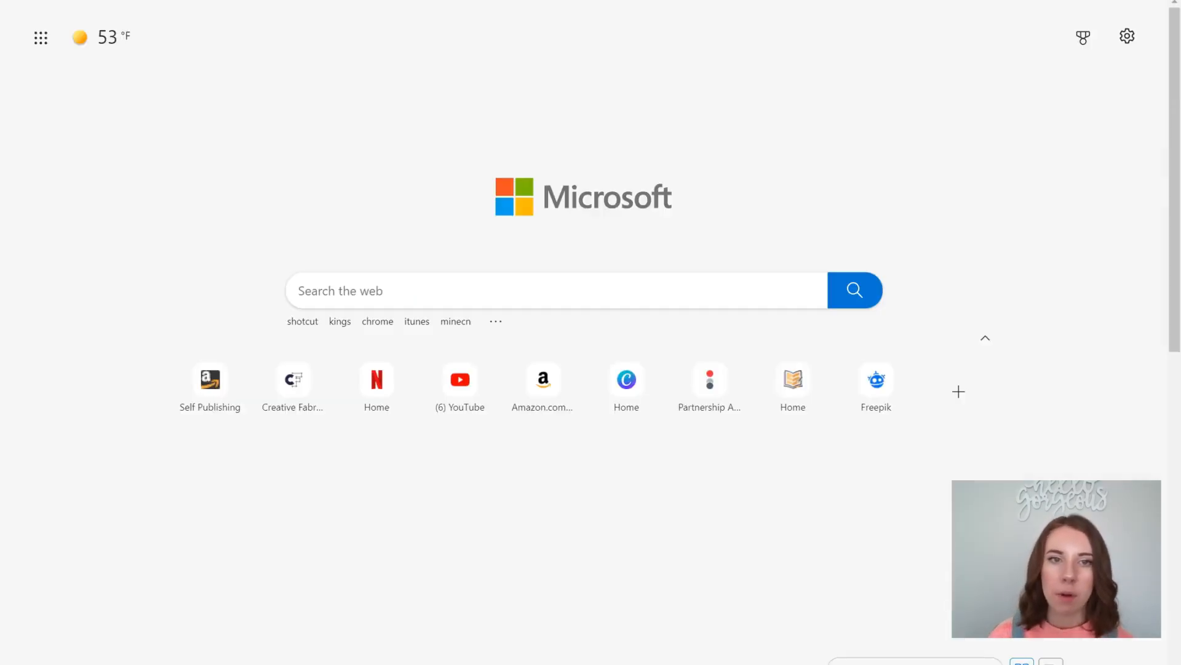
pyautogui.press('Return')
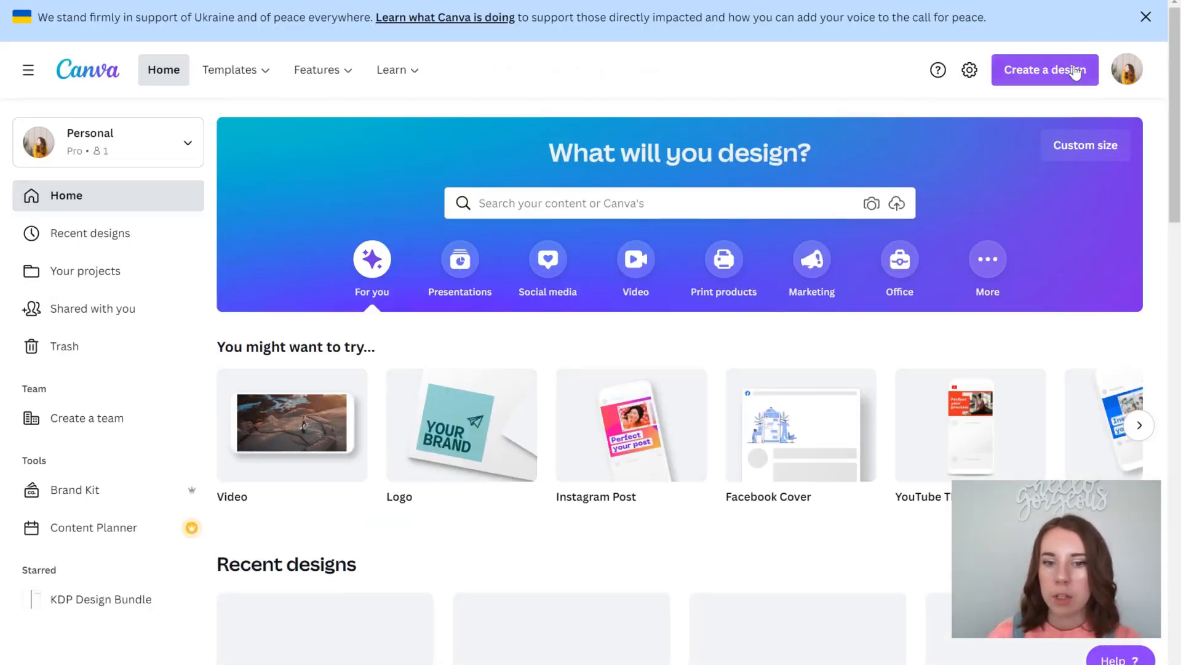
pyautogui.click(1073, 70)
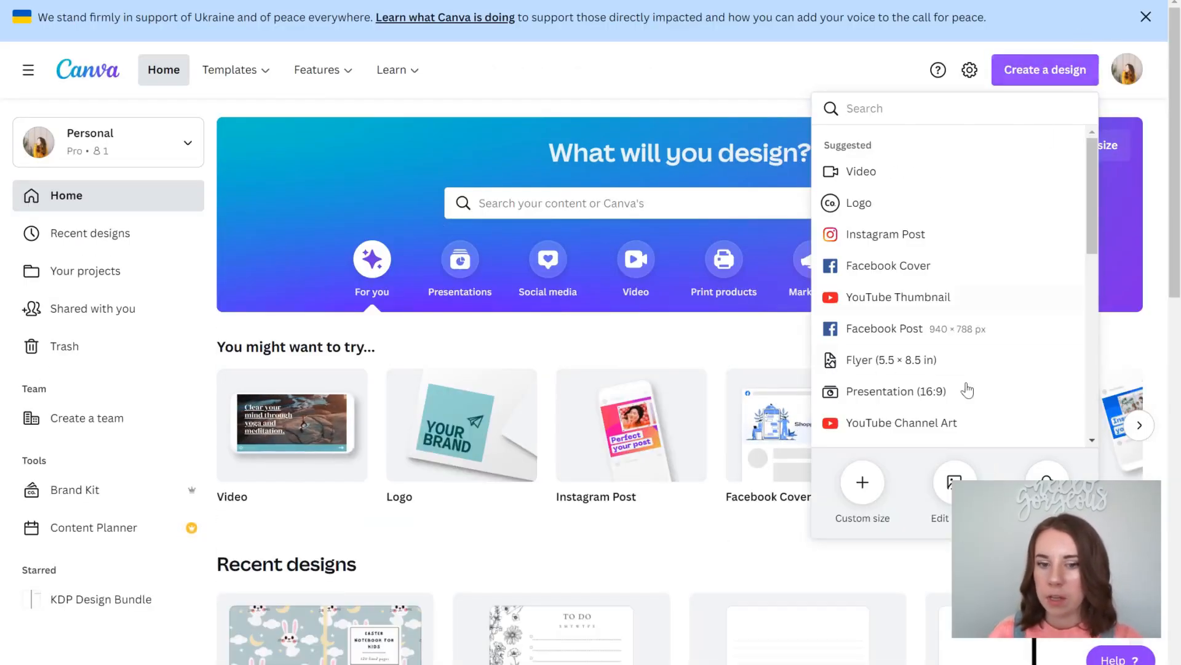
pyautogui.click(864, 481)
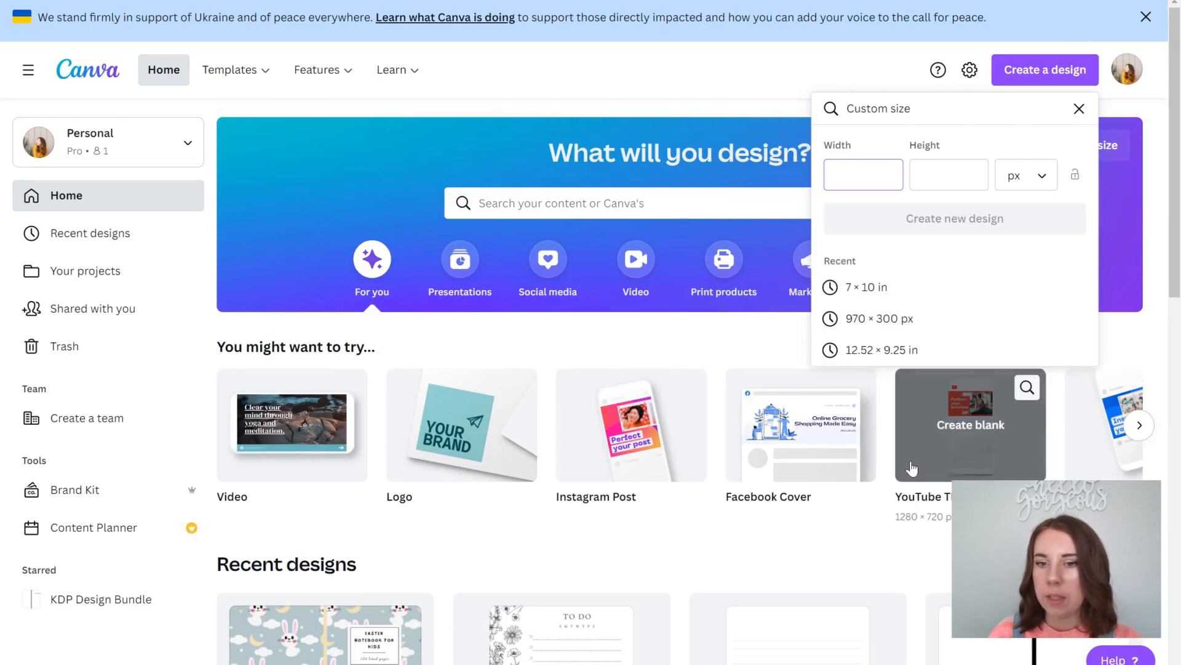
# Create a blank design in inches, 17.475 wide by 11.25 high, using the full cover dimensions from the KDP calculator
pyautogui.click(1036, 176)
pyautogui.click(1030, 207)
pyautogui.click(847, 172)
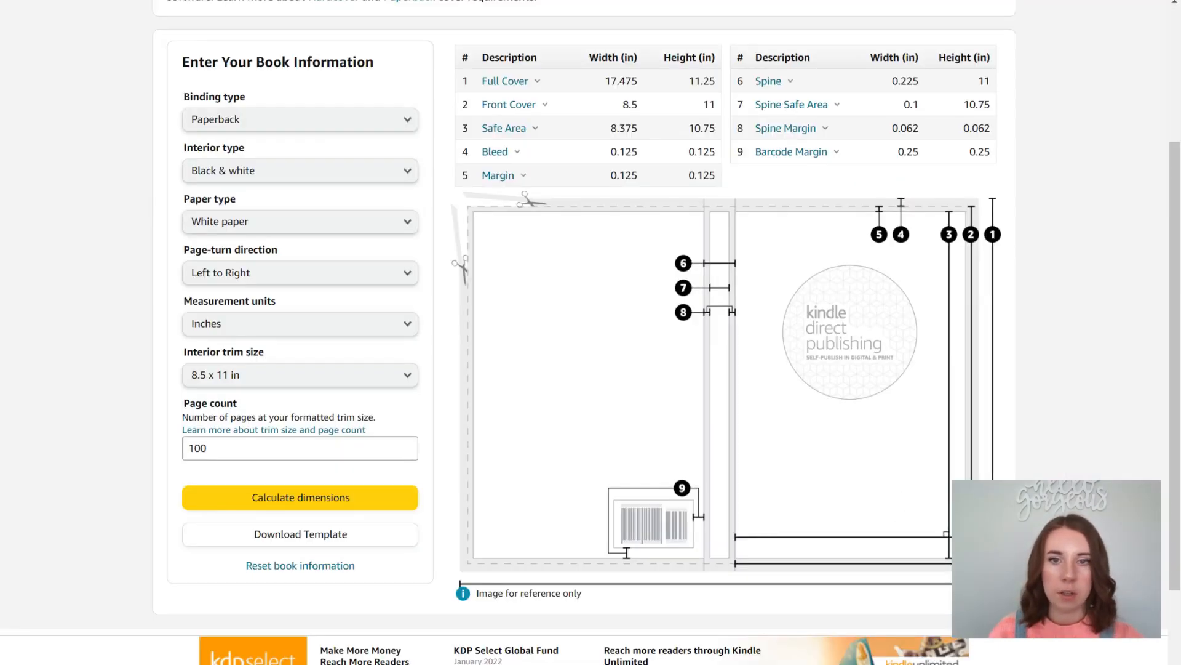
pyautogui.moveTo(643, 90); pyautogui.dragTo(595, 93)
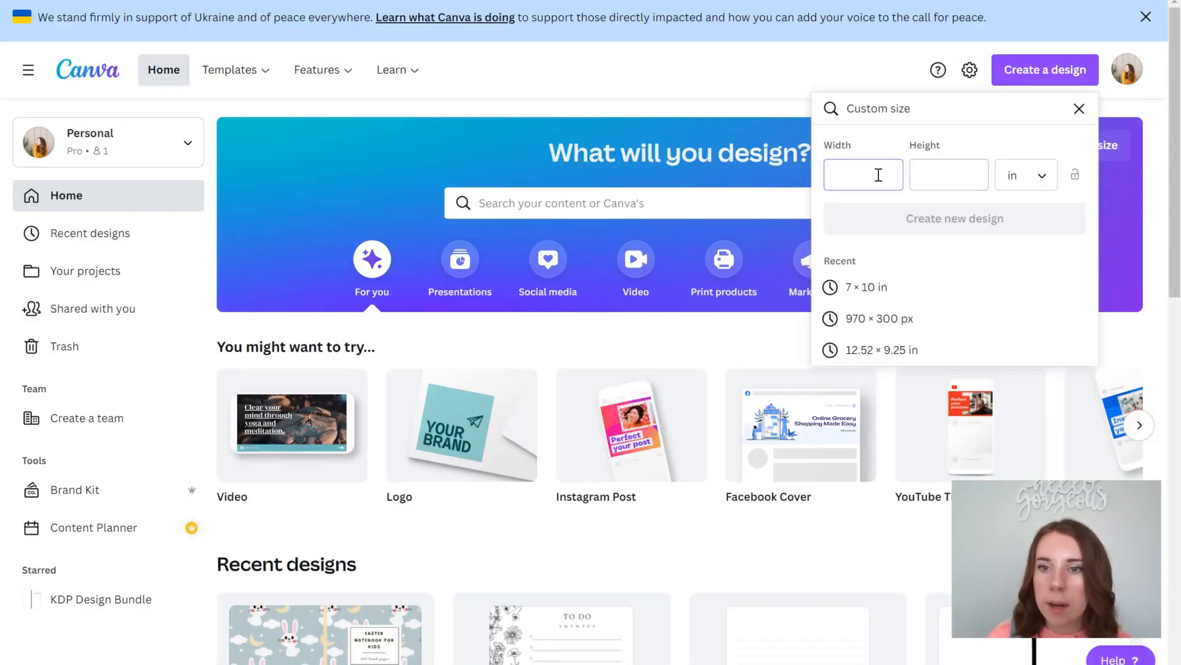
pyautogui.write('17.475')
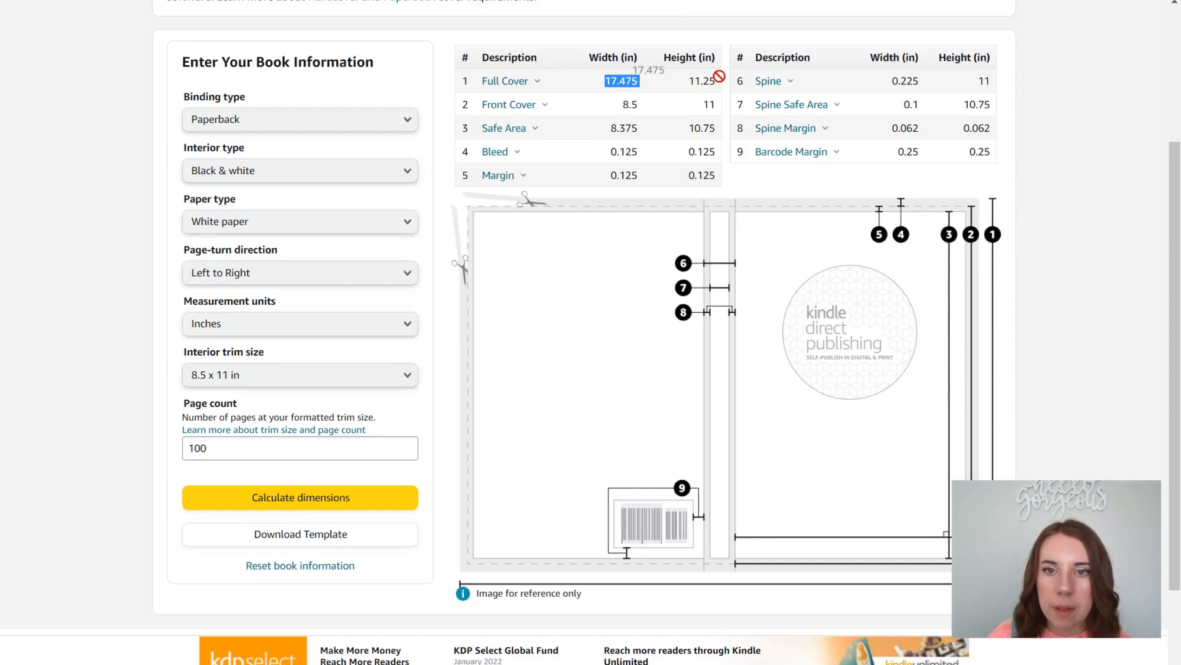
pyautogui.moveTo(717, 74); pyautogui.dragTo(725, 90)
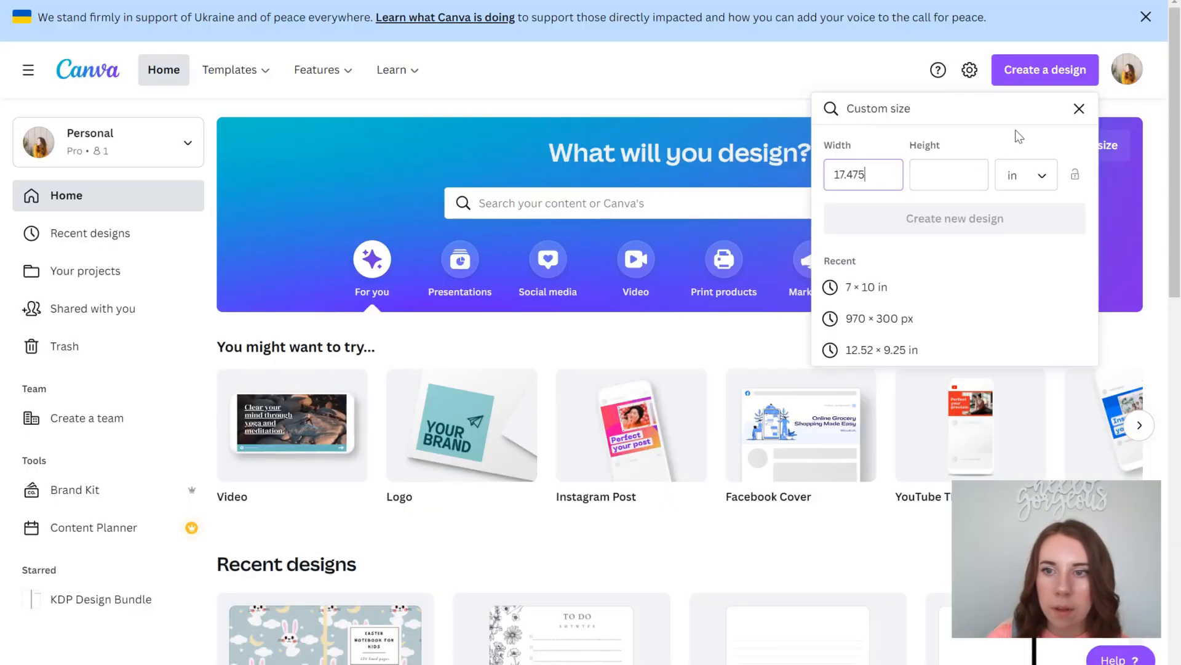
pyautogui.press('Tab')
pyautogui.write('11.25')
pyautogui.click(982, 227)
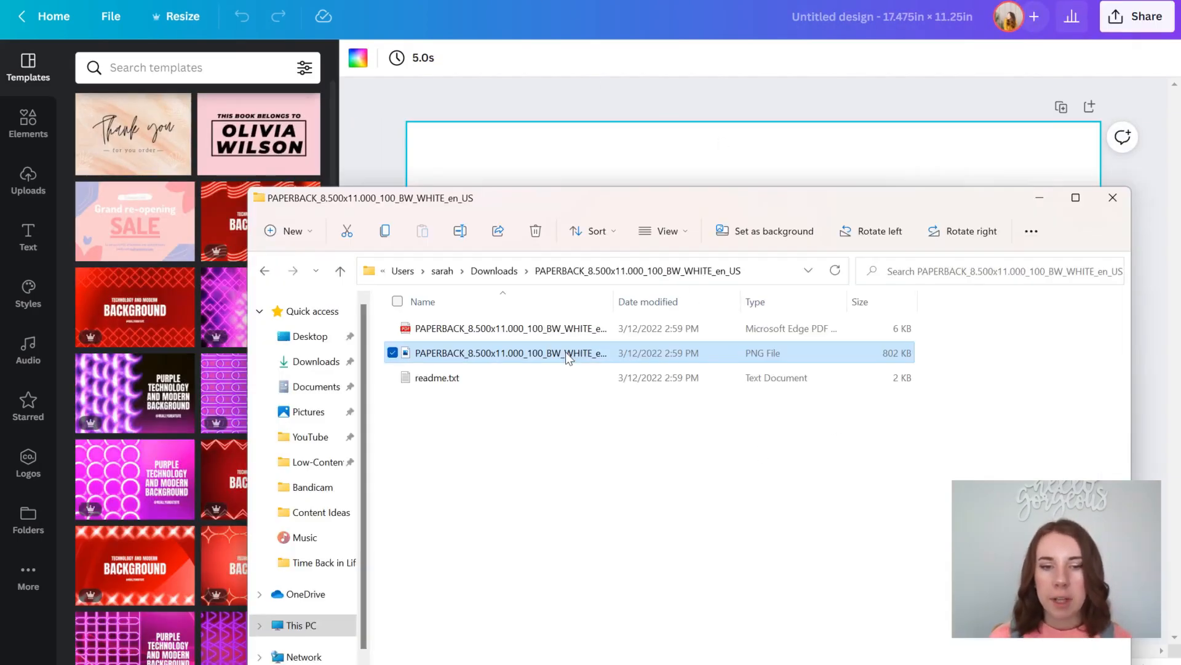
# Add the PNG cover template from the extracted folder to the design and enlarge it to fill the whole page
pyautogui.moveTo(566, 352); pyautogui.dragTo(556, 127)
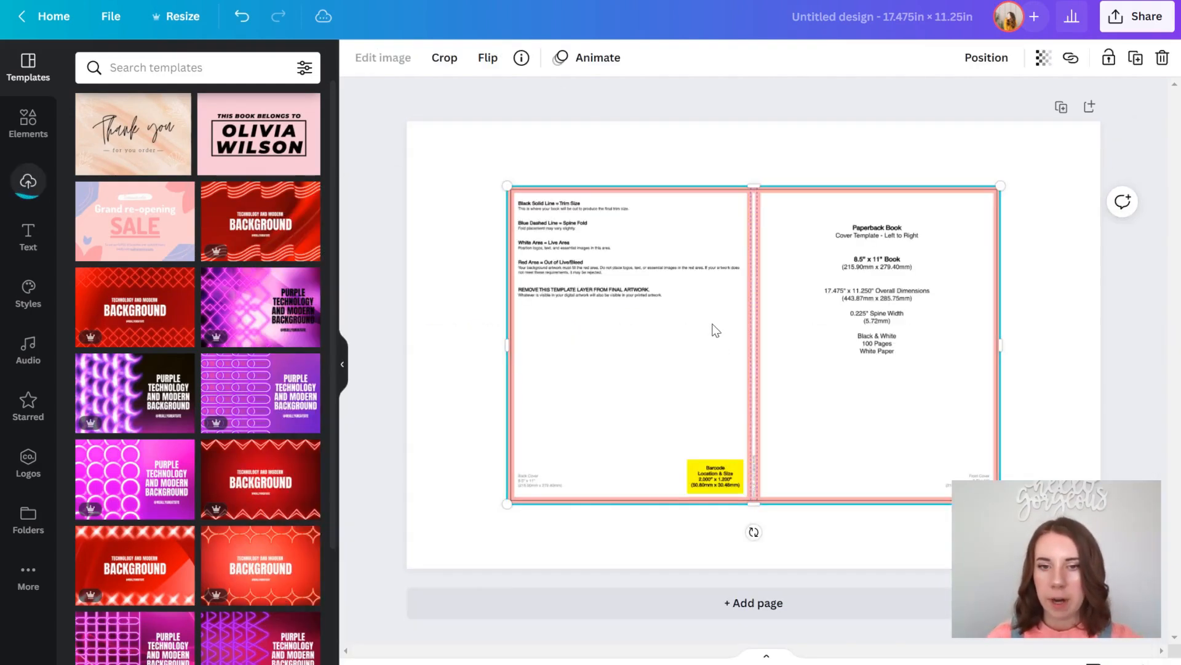
pyautogui.moveTo(748, 334); pyautogui.dragTo(660, 283)
pyautogui.moveTo(892, 431); pyautogui.dragTo(1099, 567)
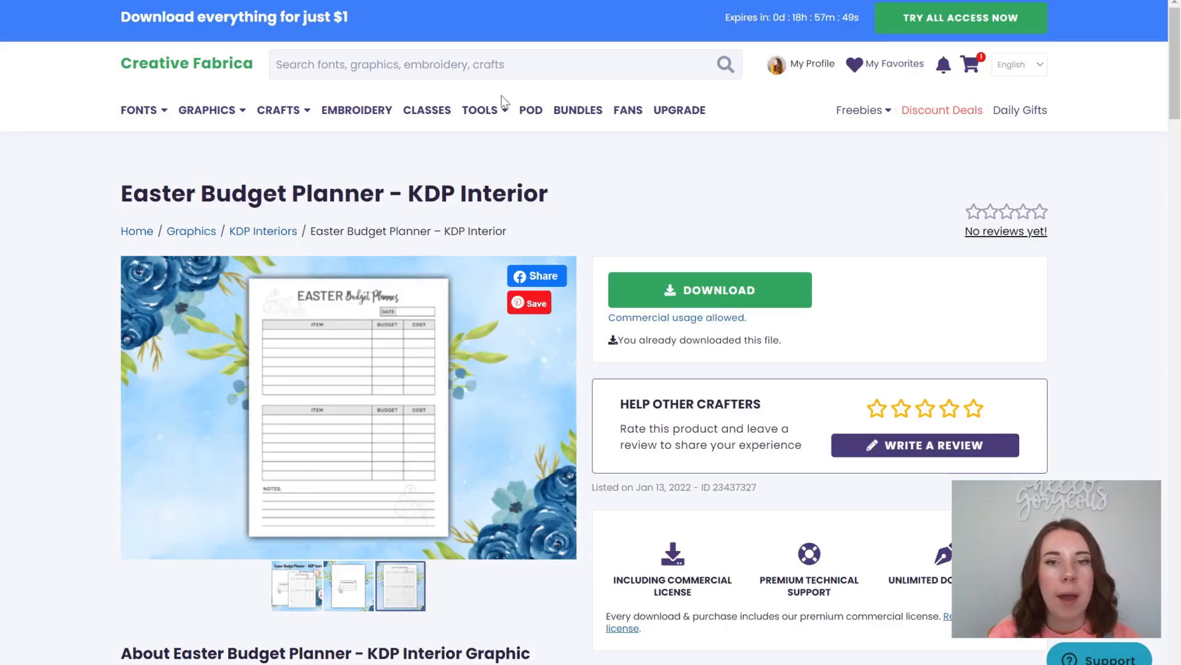
# Switch to Creative Fabrica, search for "easter digital paper" and browse the pattern results
pyautogui.click(467, 71)
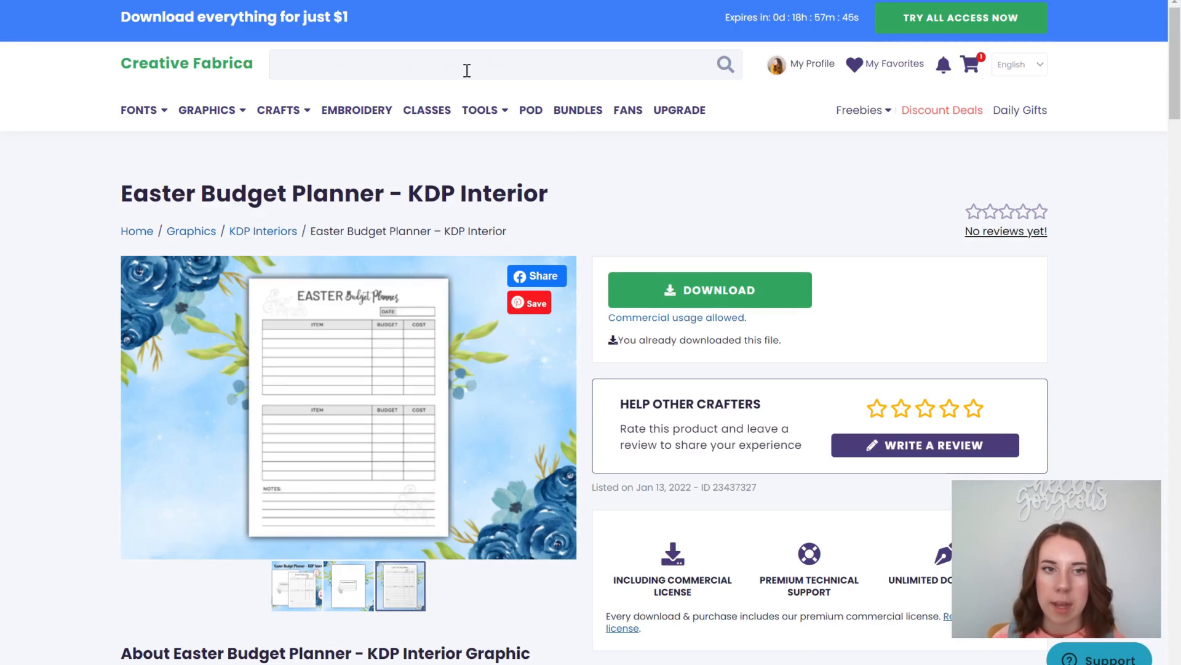
pyautogui.write('easter digital paper')
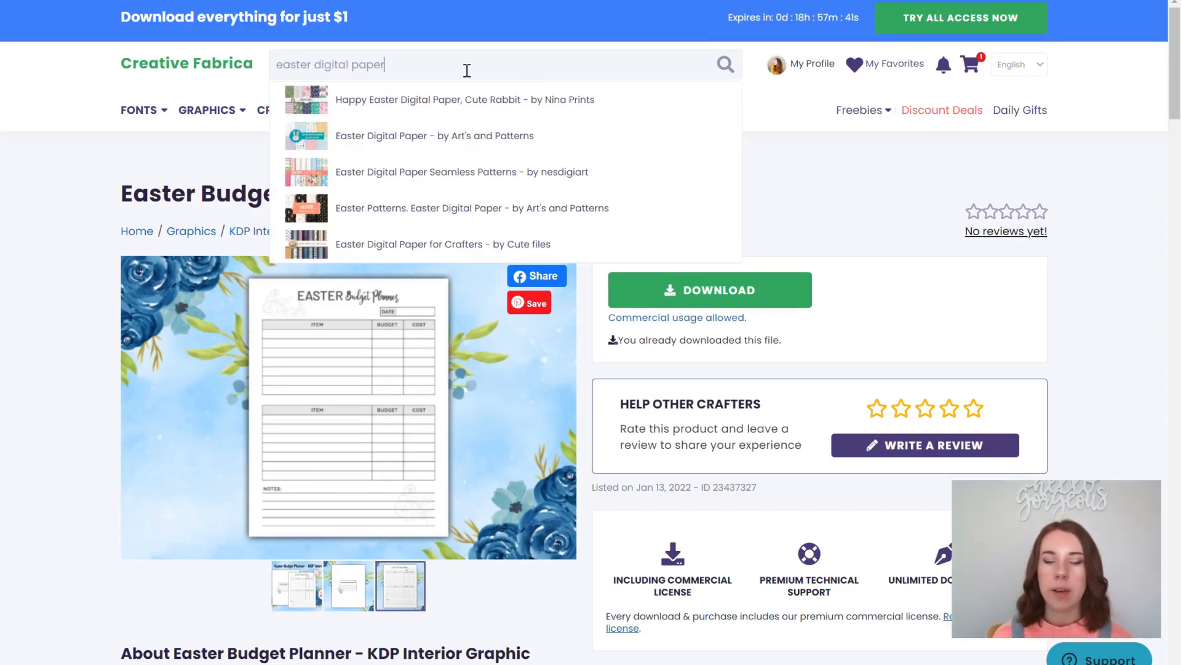
pyautogui.press('Return')
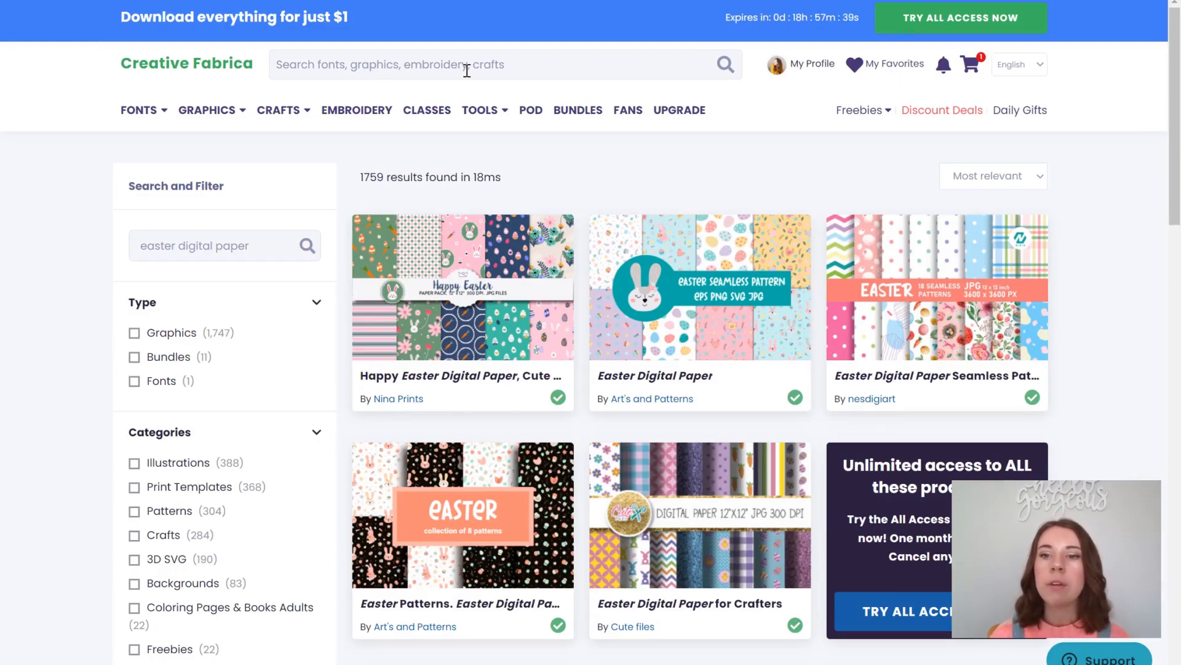
pyautogui.scroll(-6, 1053, 250)
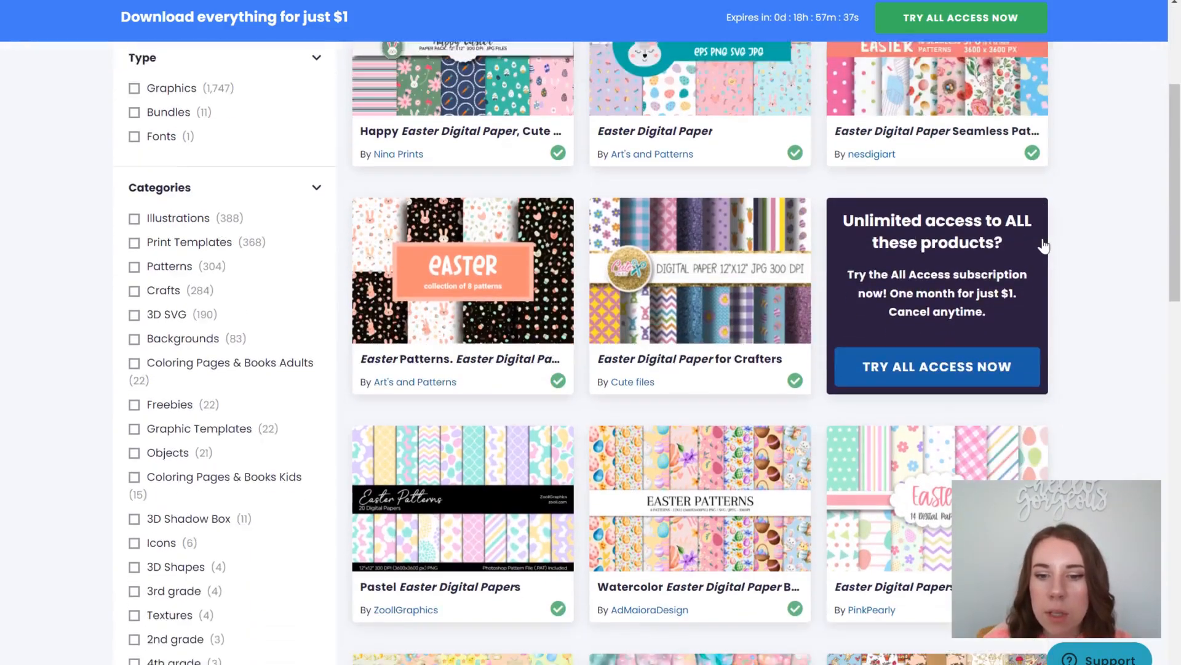
pyautogui.scroll(-12, 1053, 250)
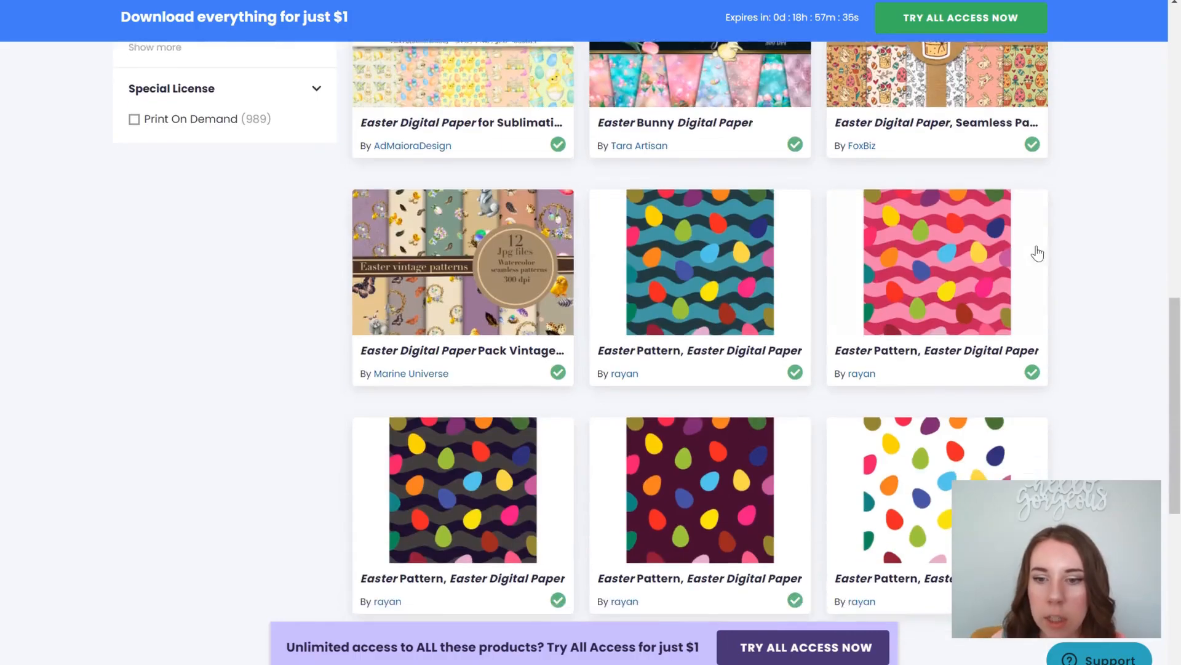
pyautogui.scroll(-17, 1057, 223)
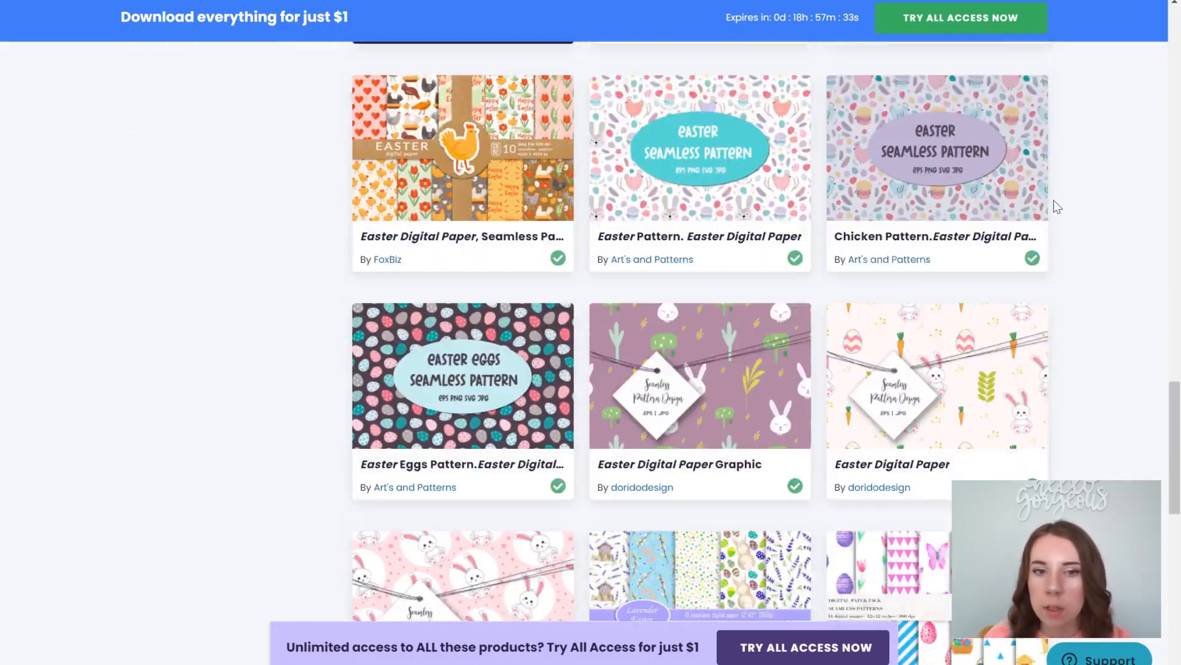
# Find the blue-grey "Easter Digital Papers | Easter Patterns" pack in the results and download it
pyautogui.scroll(-13, 1059, 196)
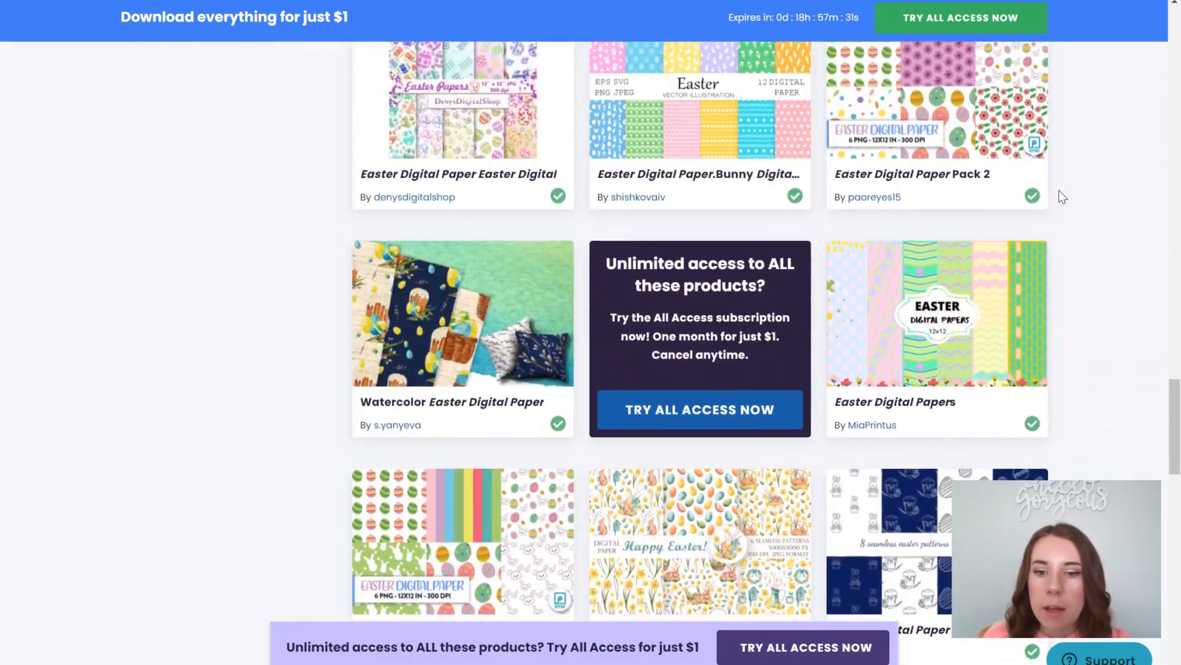
pyautogui.scroll(-11, 1061, 193)
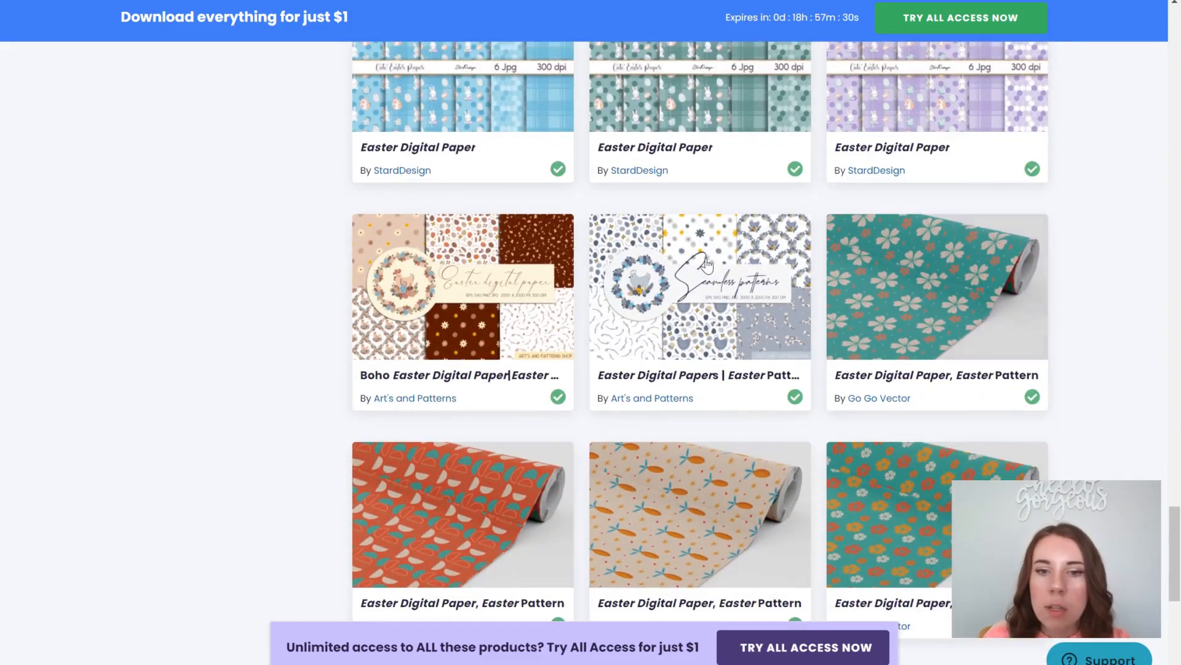
pyautogui.click(653, 290)
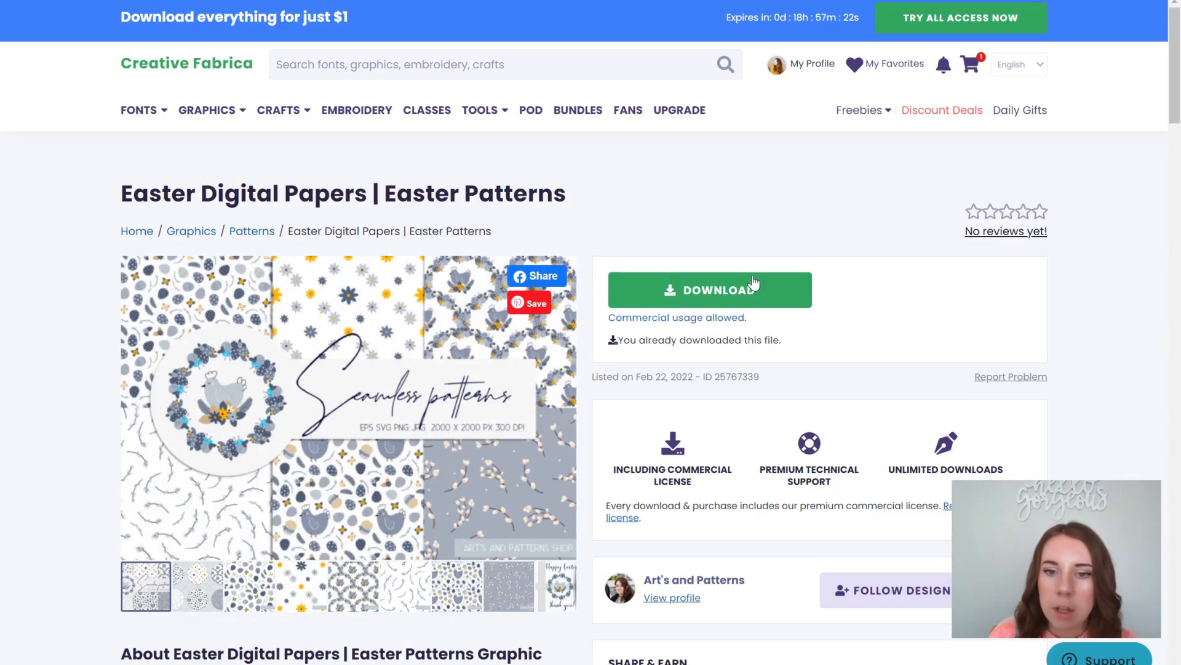
pyautogui.click(752, 288)
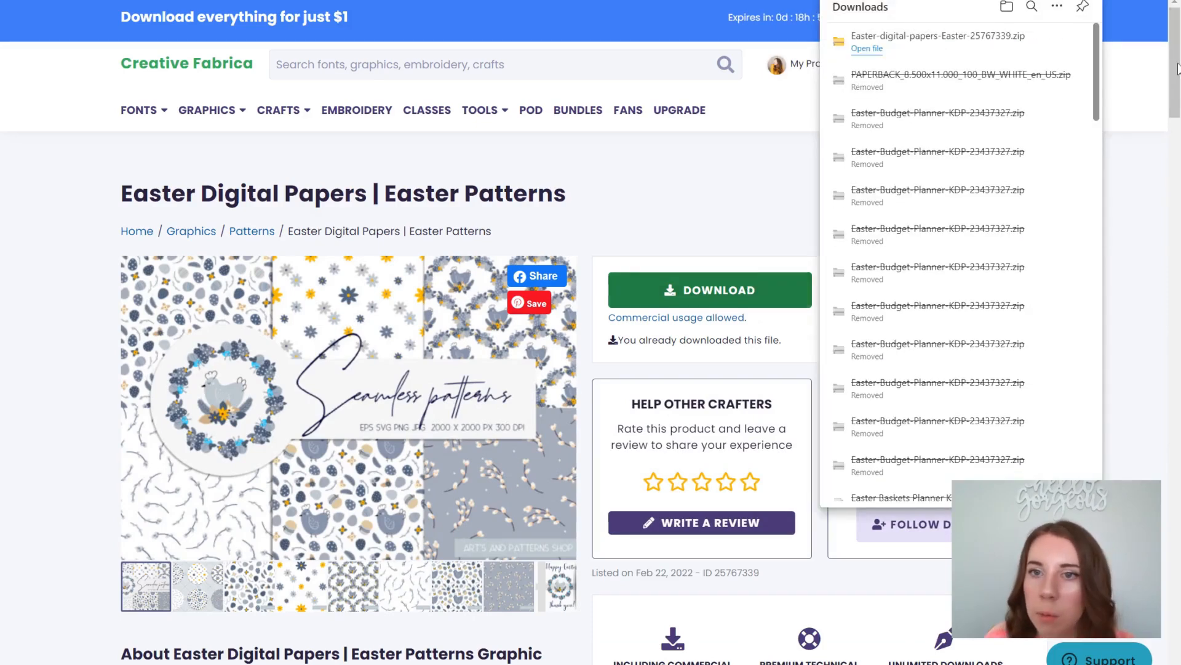
# Extract Easter-digital-papers-Easter-25767339.zip in the Downloads folder and delete the zip file
pyautogui.moveTo(1068, 36)
pyautogui.click(1029, 42)
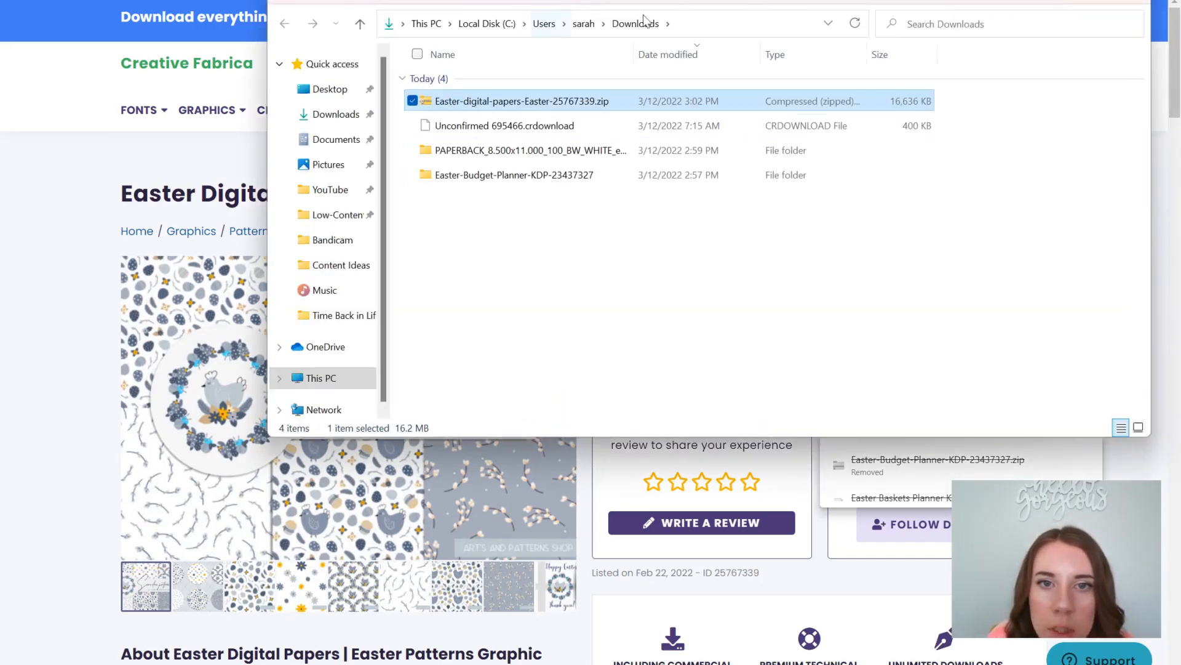
pyautogui.click(750, 2)
pyautogui.click(742, 488)
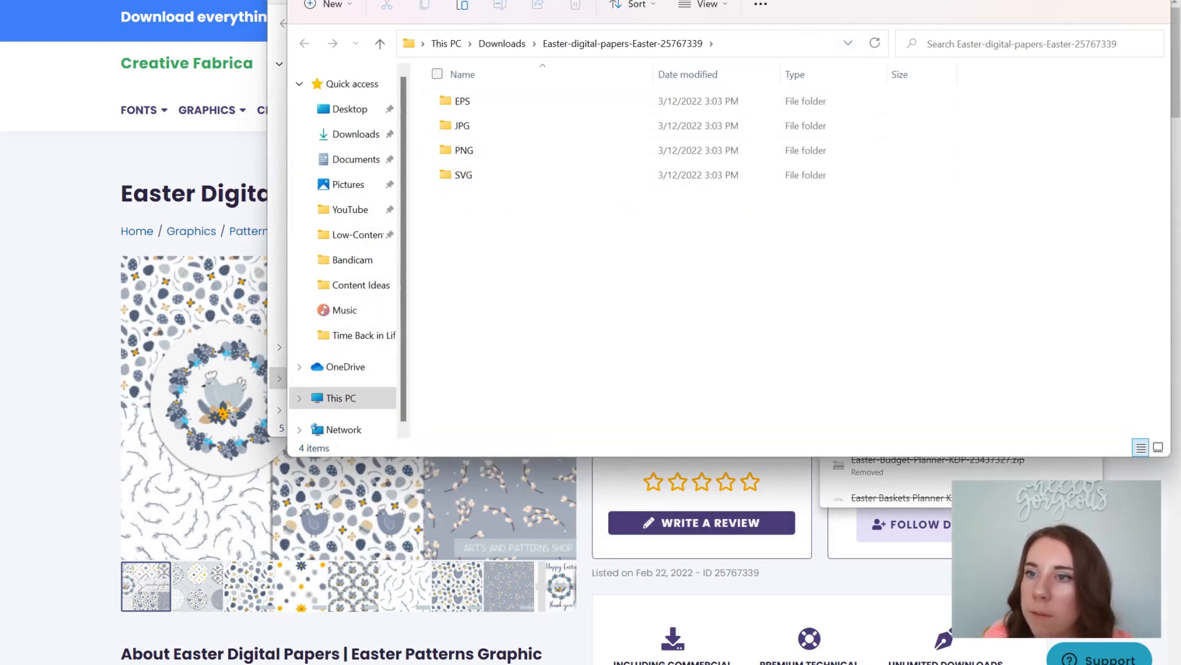
pyautogui.click(1151, 1)
pyautogui.press('Delete')
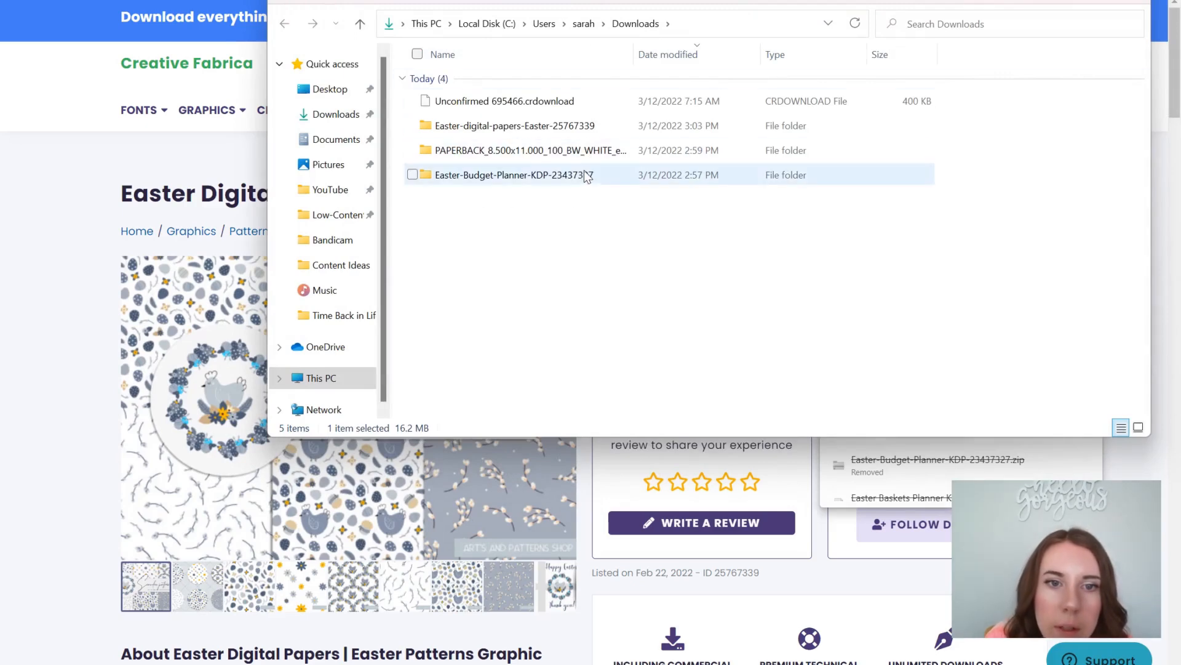
# Add the egg pattern image from the extracted PNG folder to the Canva cover design and move it over the back cover
pyautogui.doubleClick(570, 125)
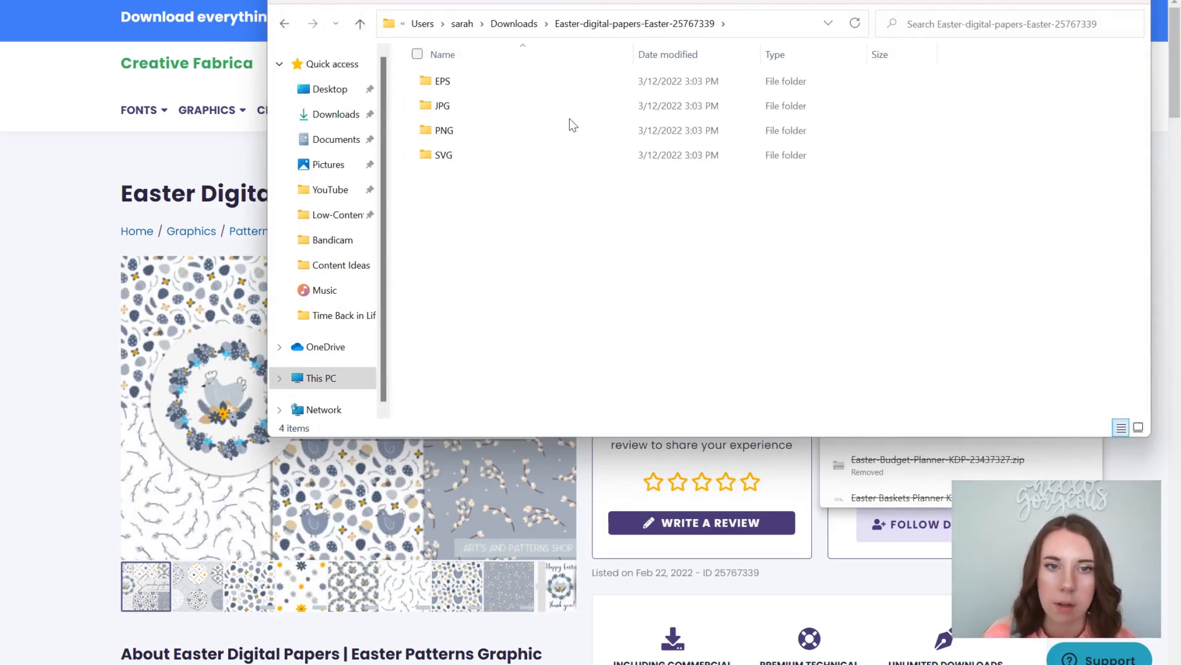
pyautogui.doubleClick(552, 131)
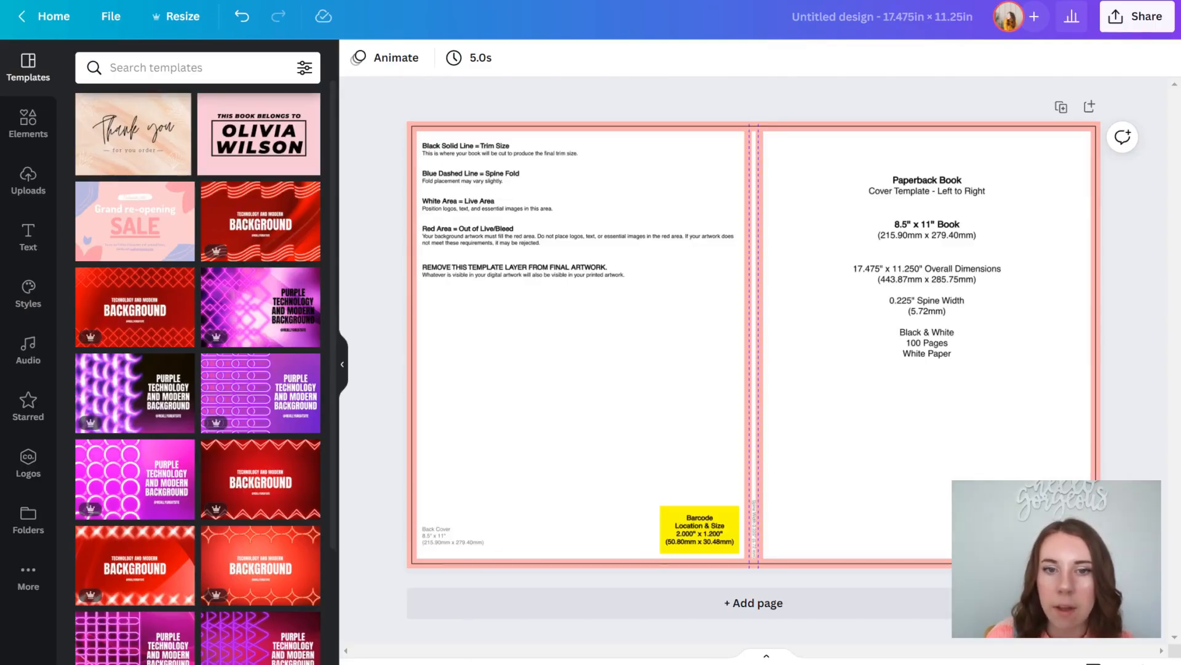
pyautogui.click(720, 634)
pyautogui.click(444, 102)
pyautogui.moveTo(444, 101); pyautogui.dragTo(517, 462)
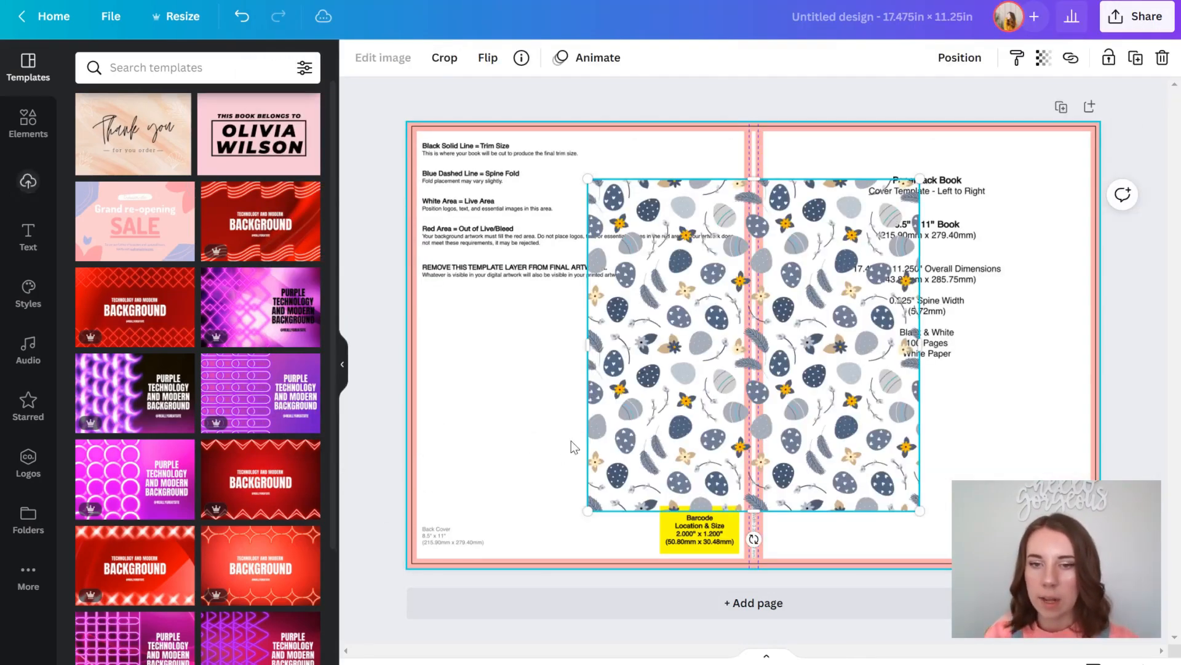
pyautogui.moveTo(666, 391); pyautogui.dragTo(488, 358)
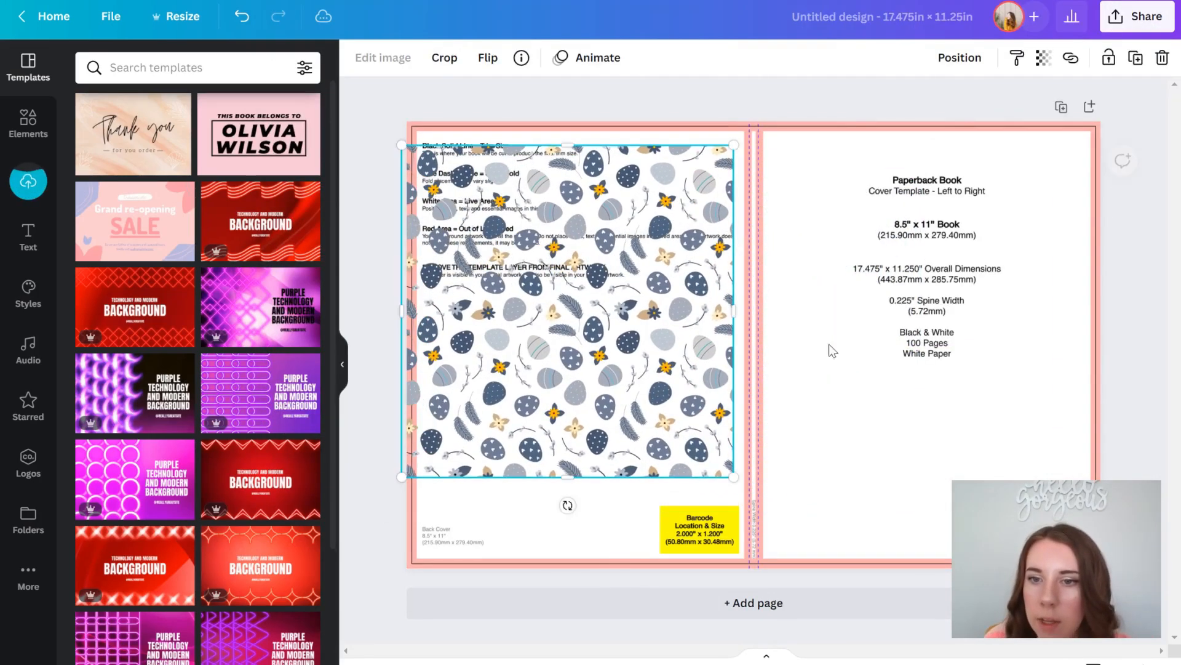
# Make the cover template image partly transparent
pyautogui.rightClick(869, 323)
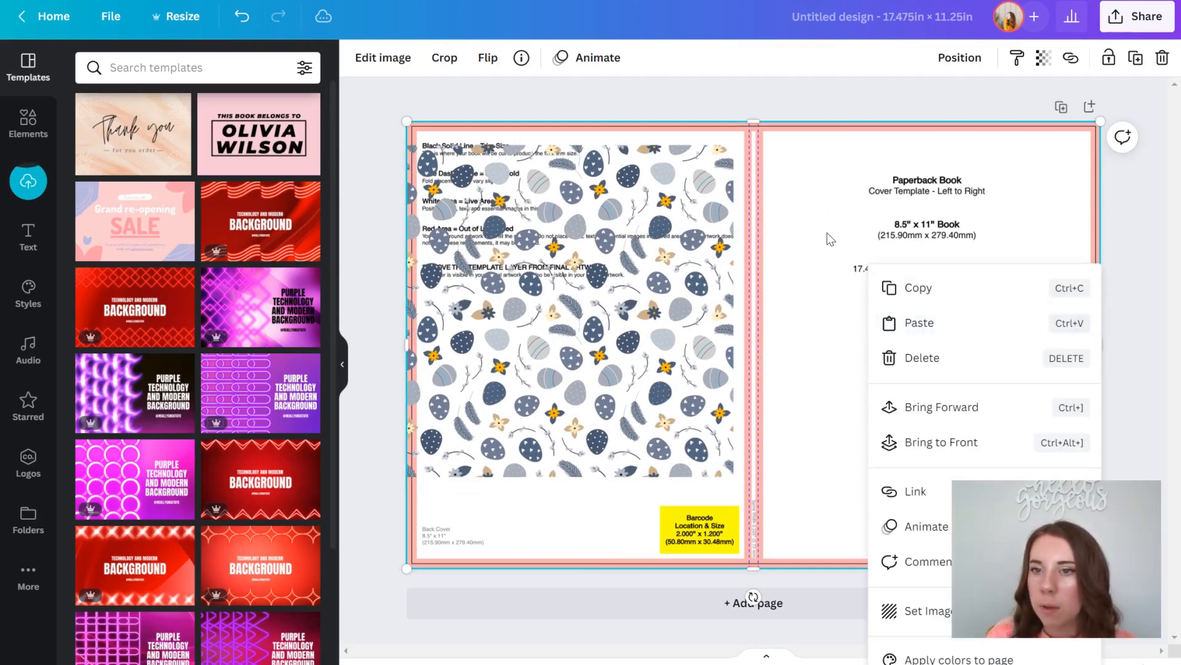
pyautogui.click(1043, 58)
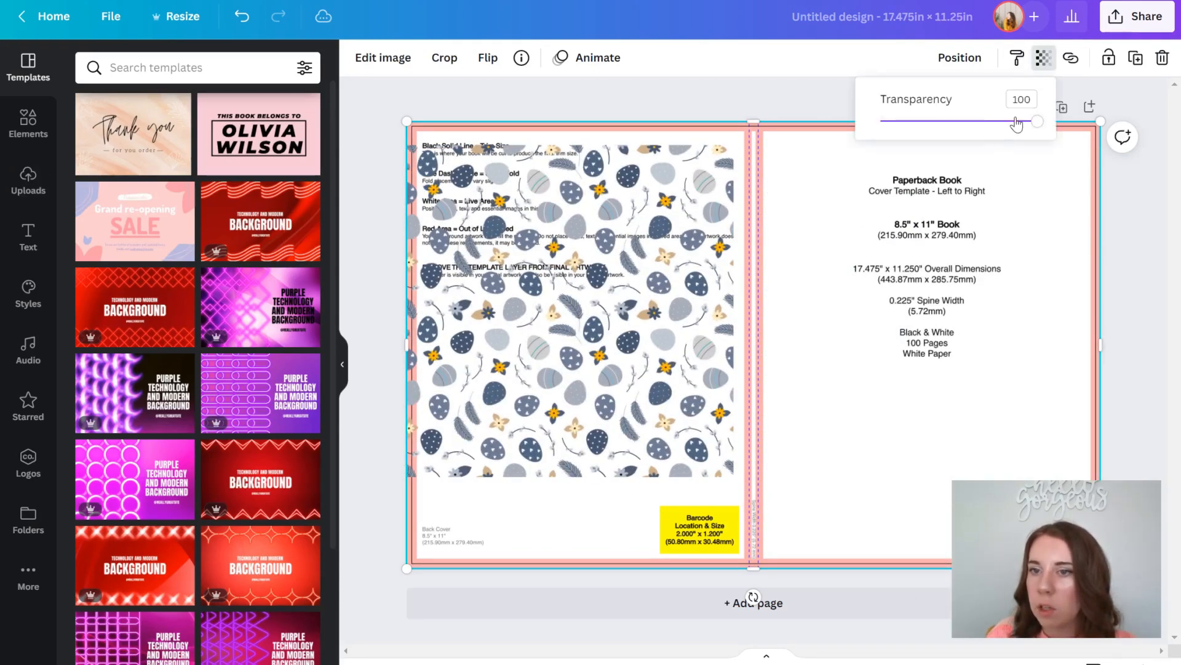
pyautogui.moveTo(1039, 127); pyautogui.dragTo(975, 128)
pyautogui.click(1126, 230)
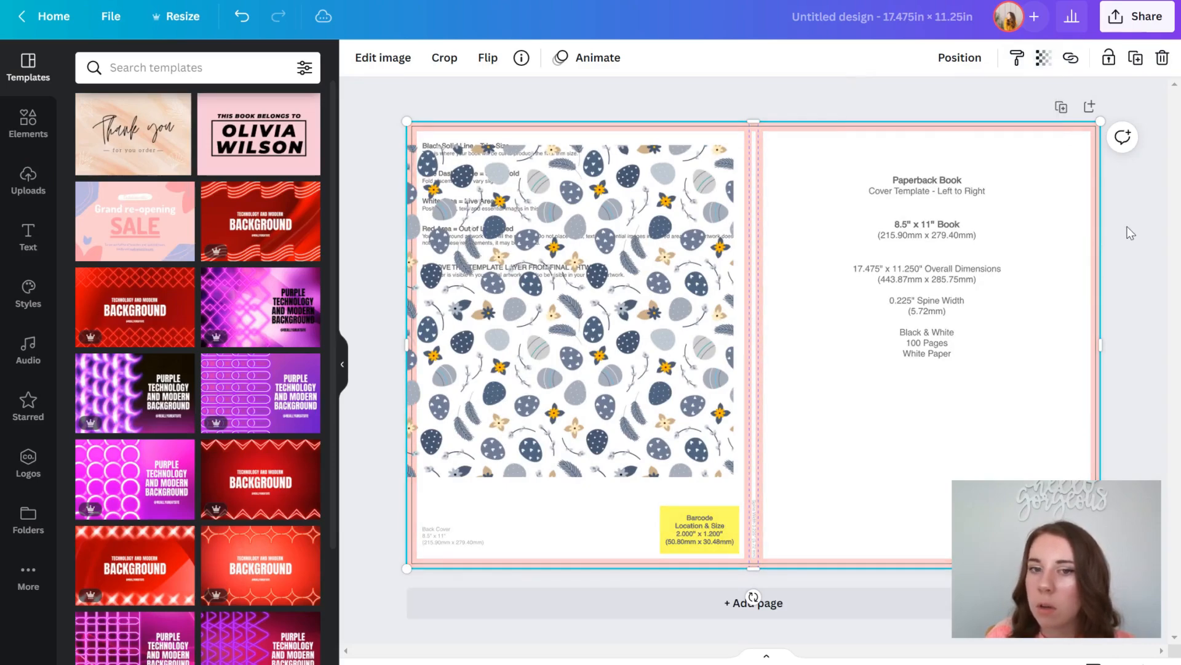
# Enlarge the egg pattern to the full cover height, align it to the front half, and place a duplicate over the back half
pyautogui.moveTo(731, 401); pyautogui.dragTo(1100, 369)
pyautogui.moveTo(773, 454); pyautogui.dragTo(634, 544)
pyautogui.moveTo(762, 368); pyautogui.dragTo(864, 370)
pyautogui.hotkey('ctrl', 'd')
pyautogui.moveTo(891, 331); pyautogui.dragTo(522, 294)
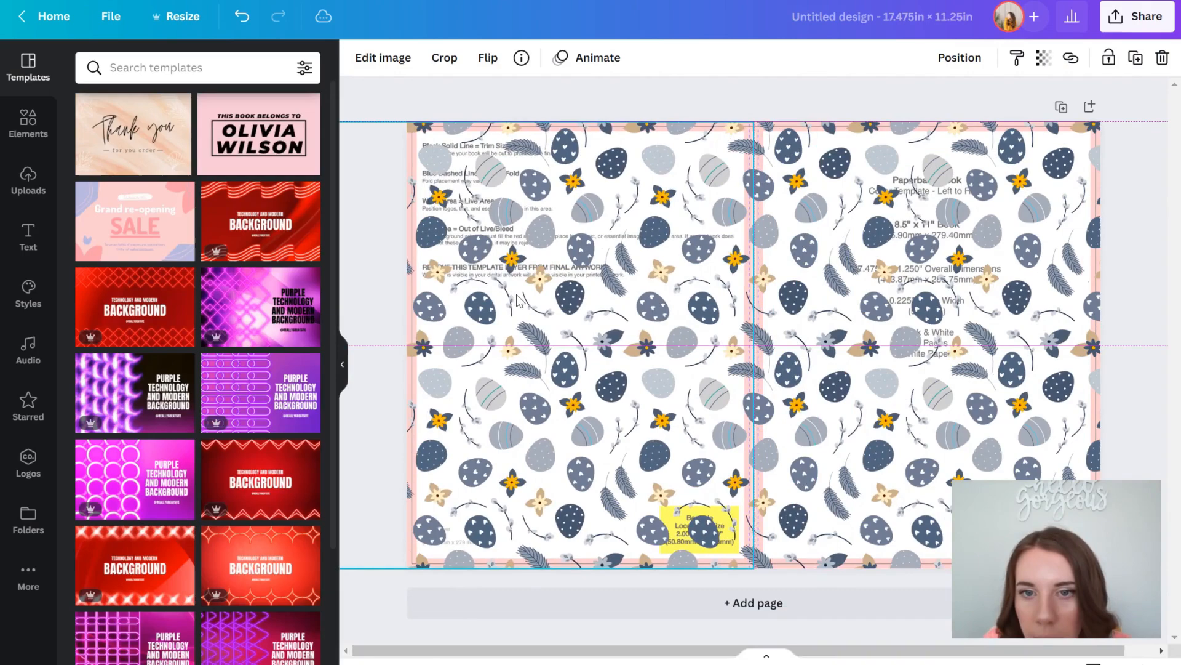
# Send both egg pattern images behind the cover template and set the template's transparency to 31
pyautogui.rightClick(545, 302)
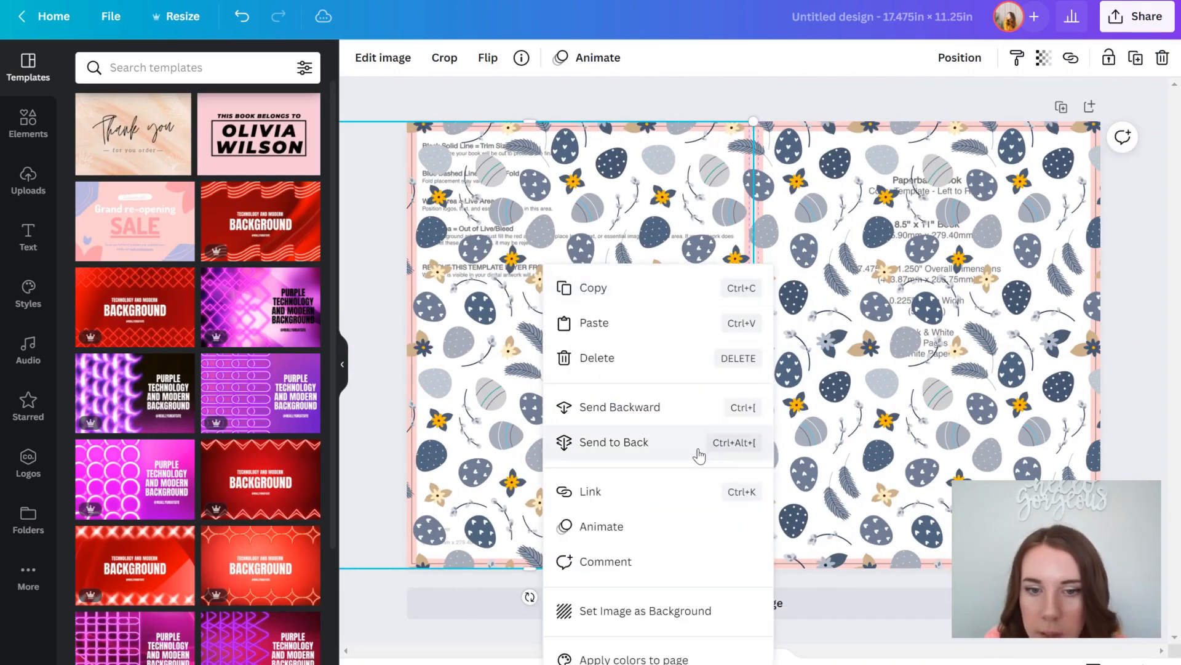
pyautogui.click(699, 455)
pyautogui.rightClick(732, 266)
pyautogui.click(833, 407)
pyautogui.click(1044, 58)
pyautogui.moveTo(1036, 121); pyautogui.dragTo(930, 125)
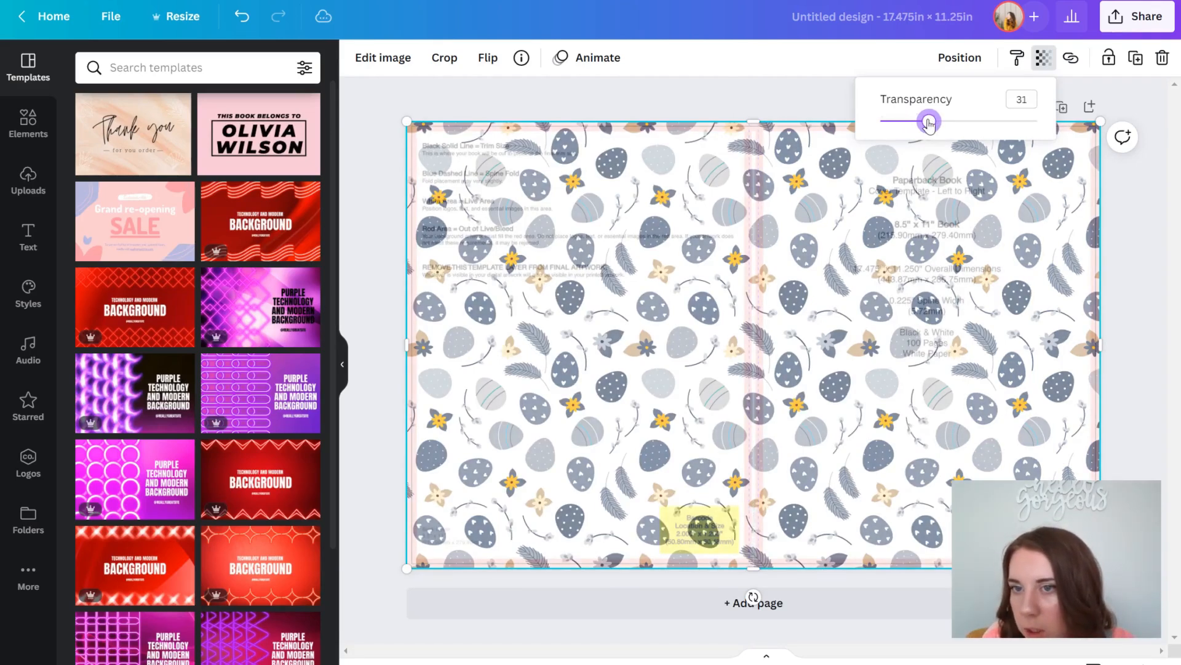
pyautogui.click(1123, 275)
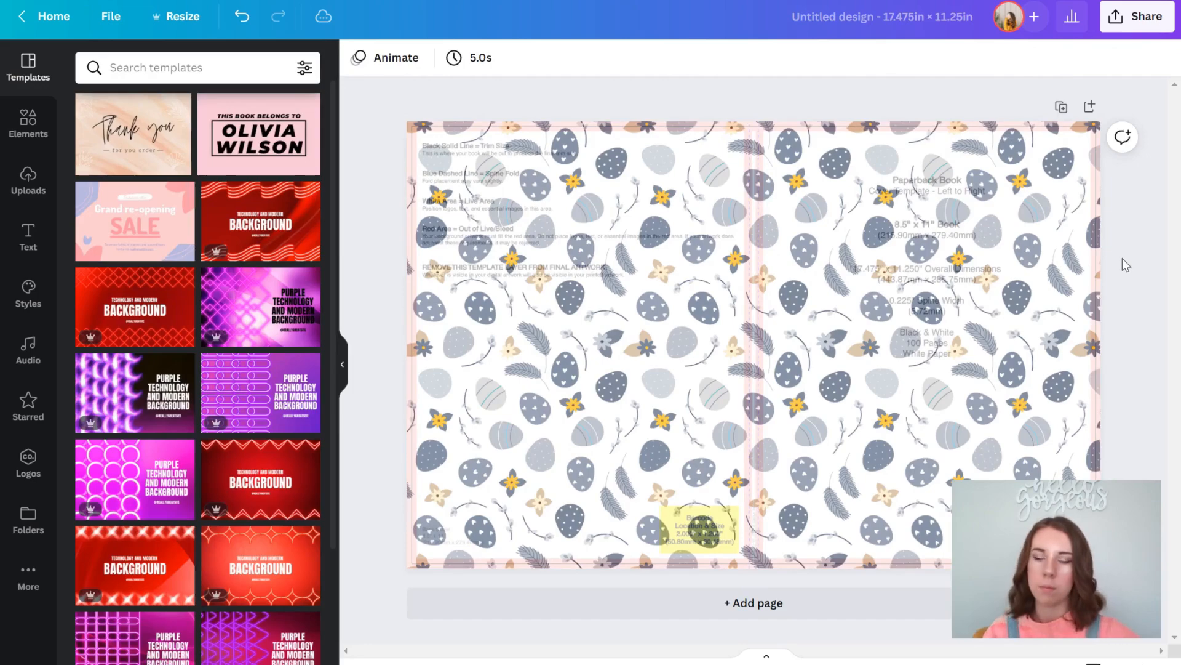
# Add a line, turn it vertical along the spine at full cover height, and set its weight to 20
pyautogui.click(891, 414)
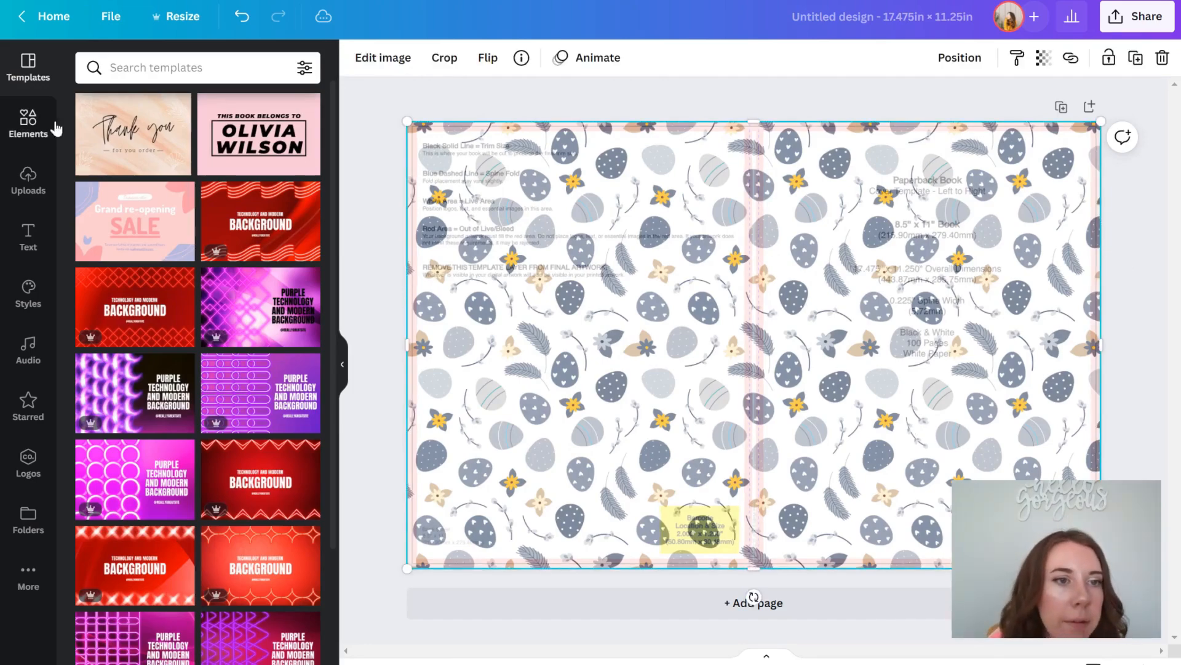
pyautogui.click(37, 131)
pyautogui.click(189, 308)
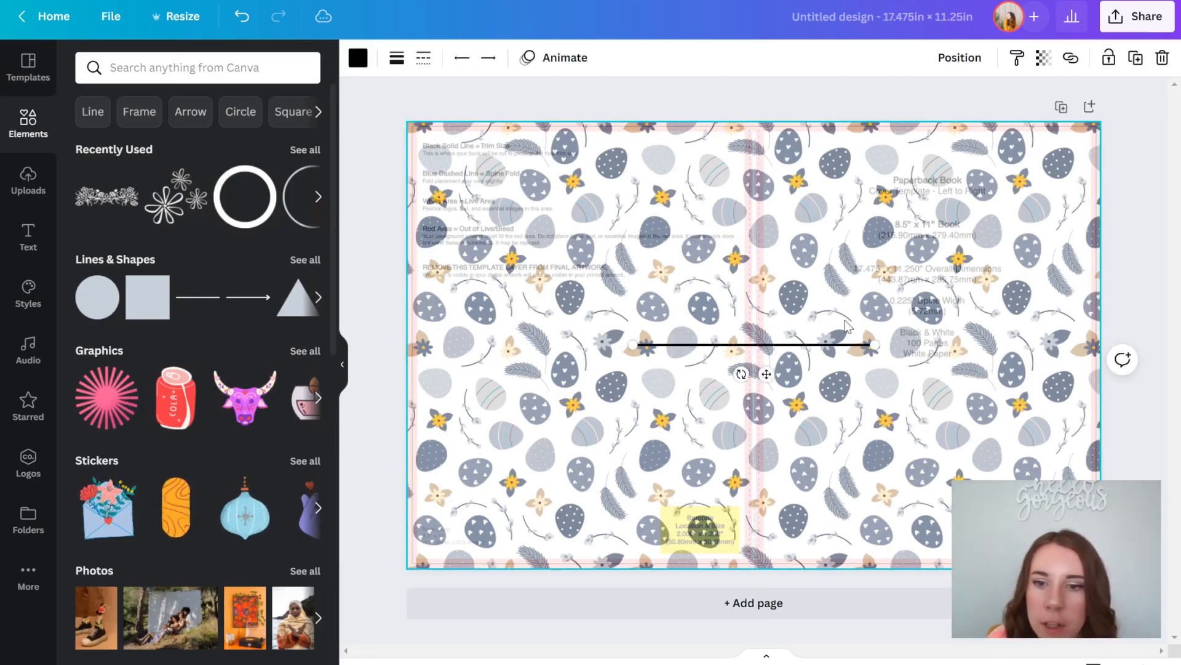
pyautogui.moveTo(750, 369); pyautogui.dragTo(910, 343)
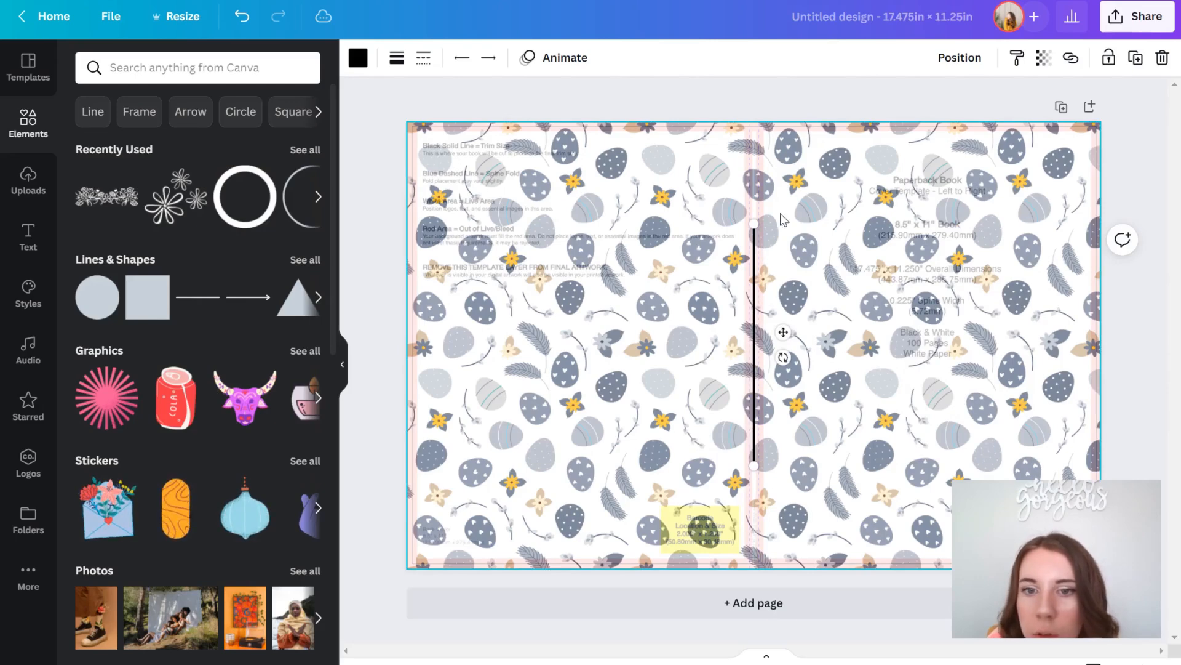
pyautogui.moveTo(754, 224); pyautogui.dragTo(754, 121)
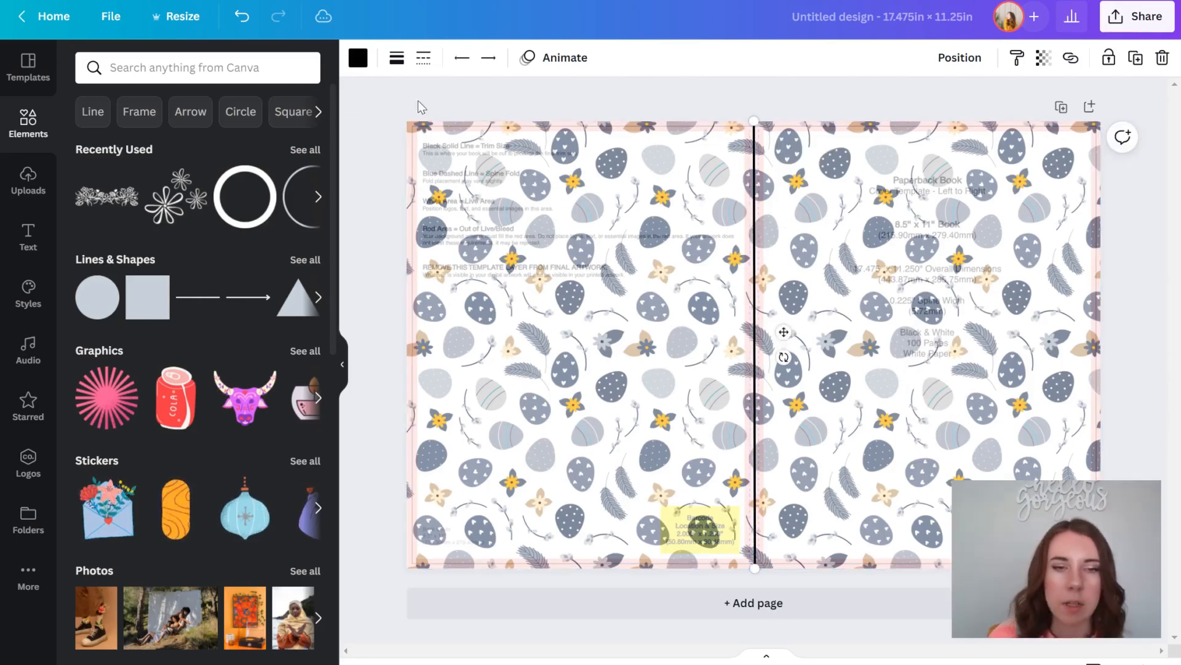
pyautogui.click(396, 57)
pyautogui.moveTo(412, 131); pyautogui.dragTo(441, 130)
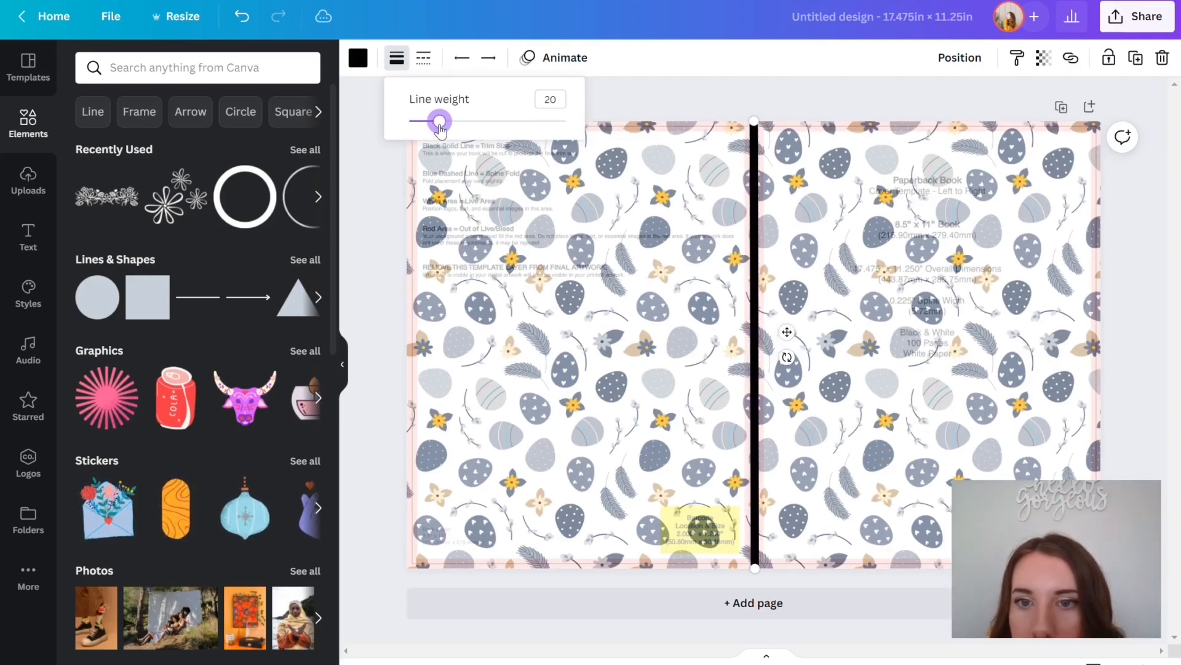
# Delete the cover template image and sample the dark blue of an egg in the pattern with the color picker
pyautogui.click(944, 275)
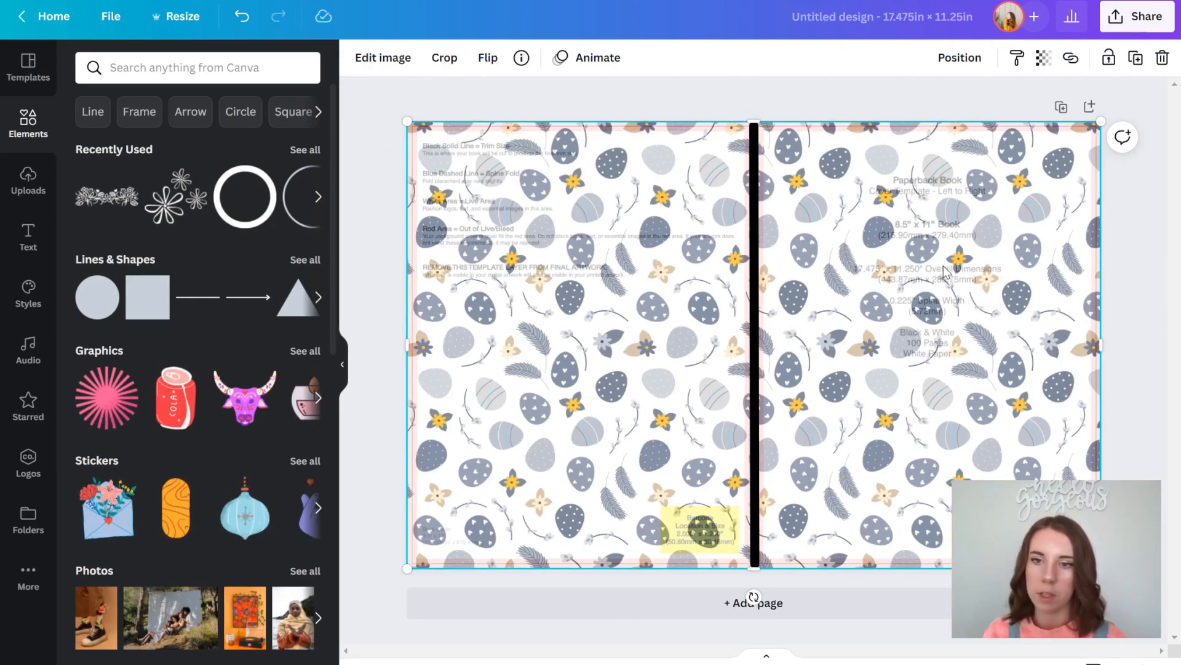
pyautogui.press('Delete')
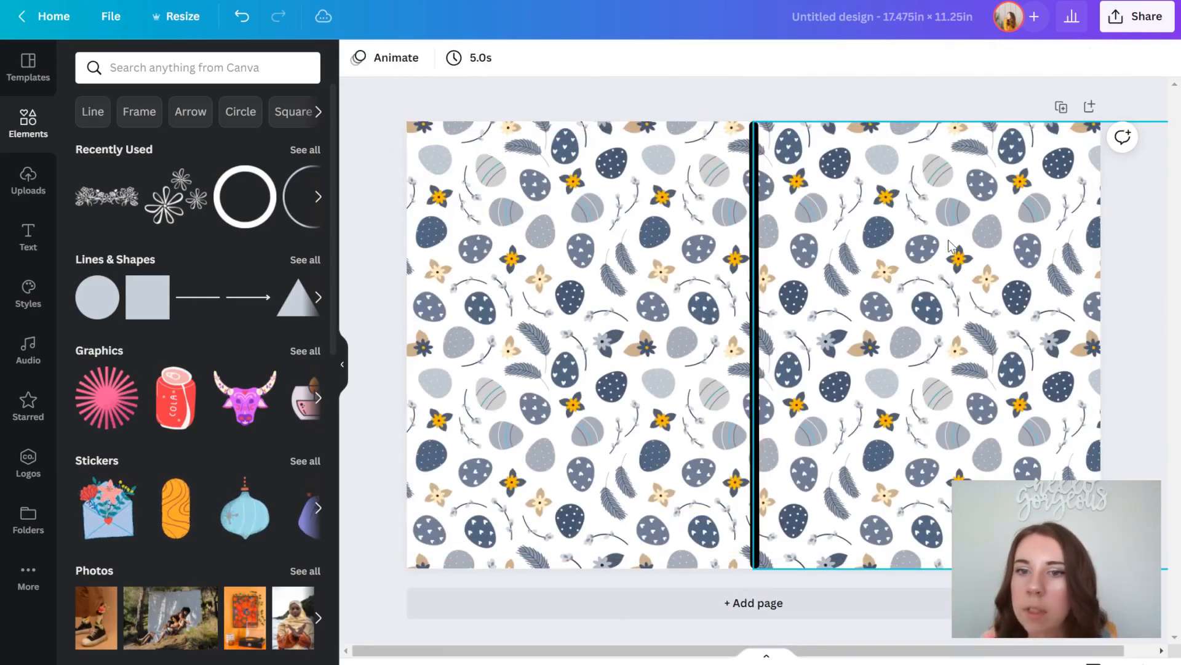
pyautogui.hotkey('alt', 'p')
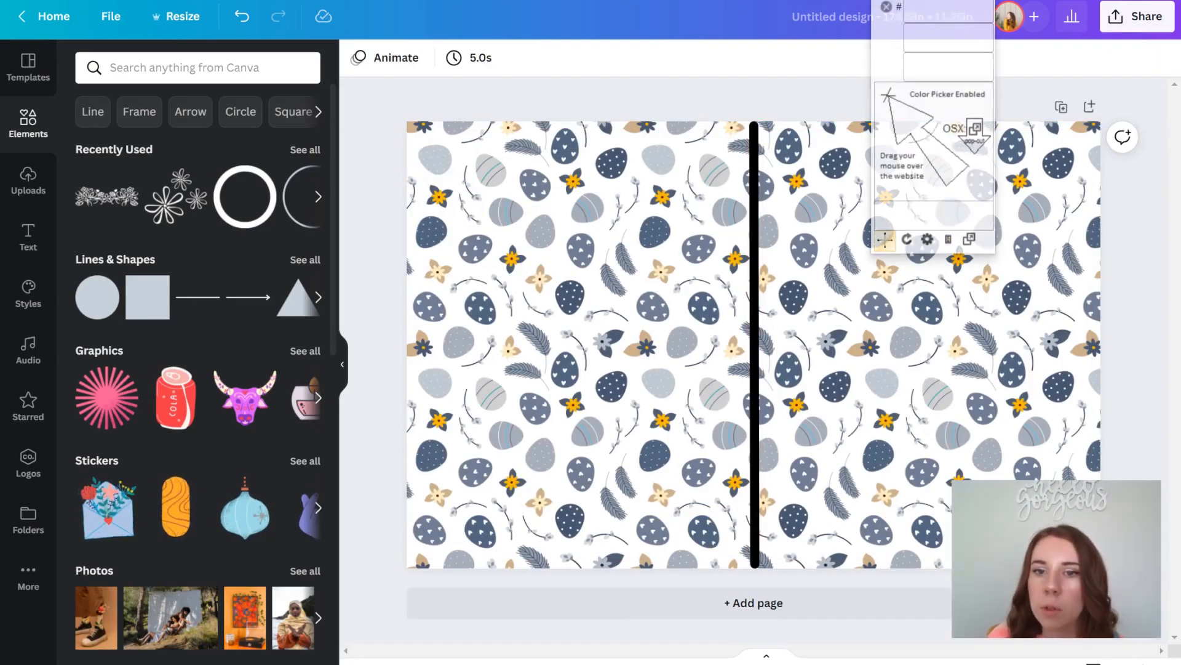
pyautogui.click(648, 227)
pyautogui.click(812, 251)
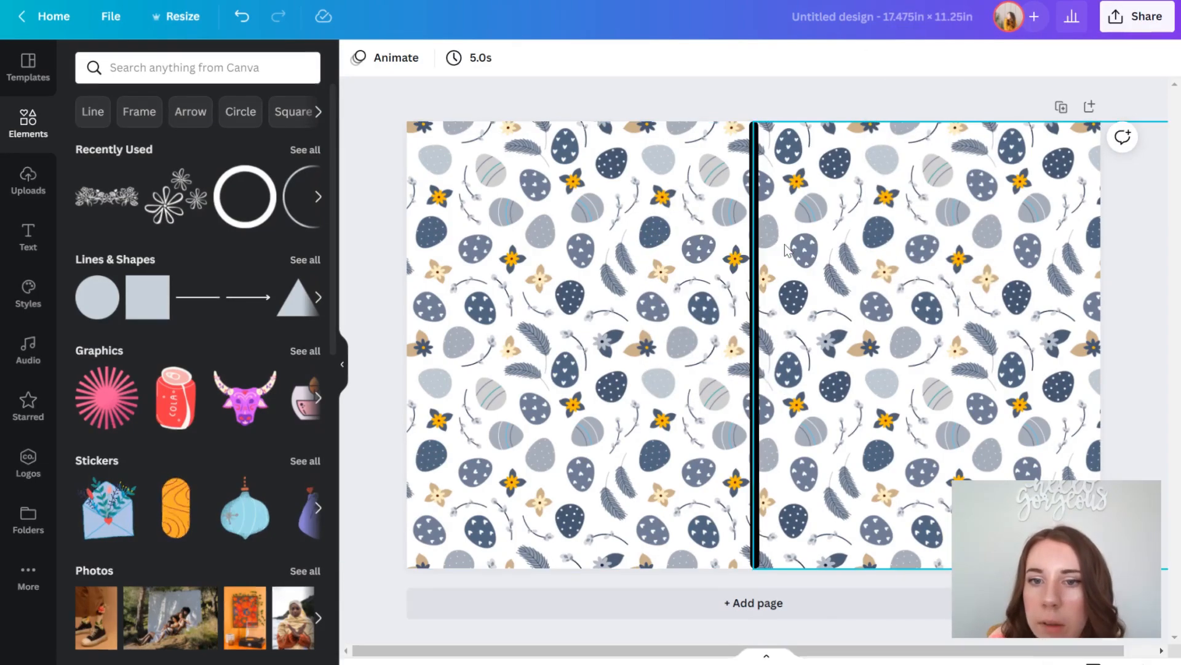
# Change the spine line's color to #51657F
pyautogui.click(754, 234)
pyautogui.click(358, 57)
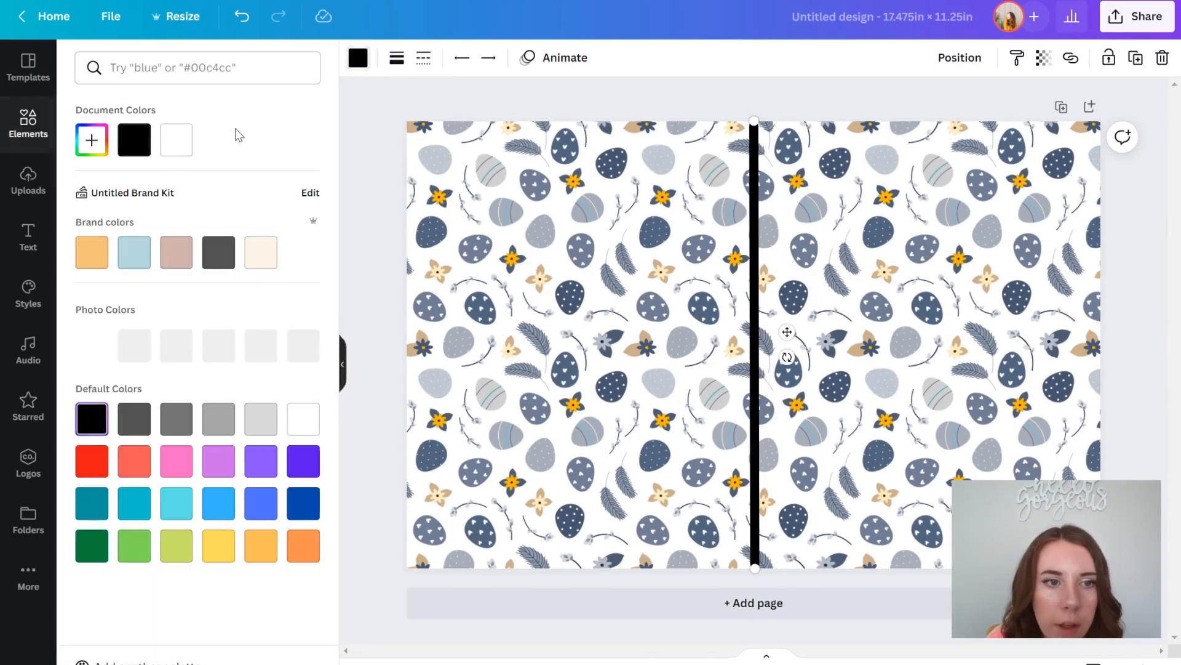
pyautogui.click(93, 141)
pyautogui.write('#51657F')
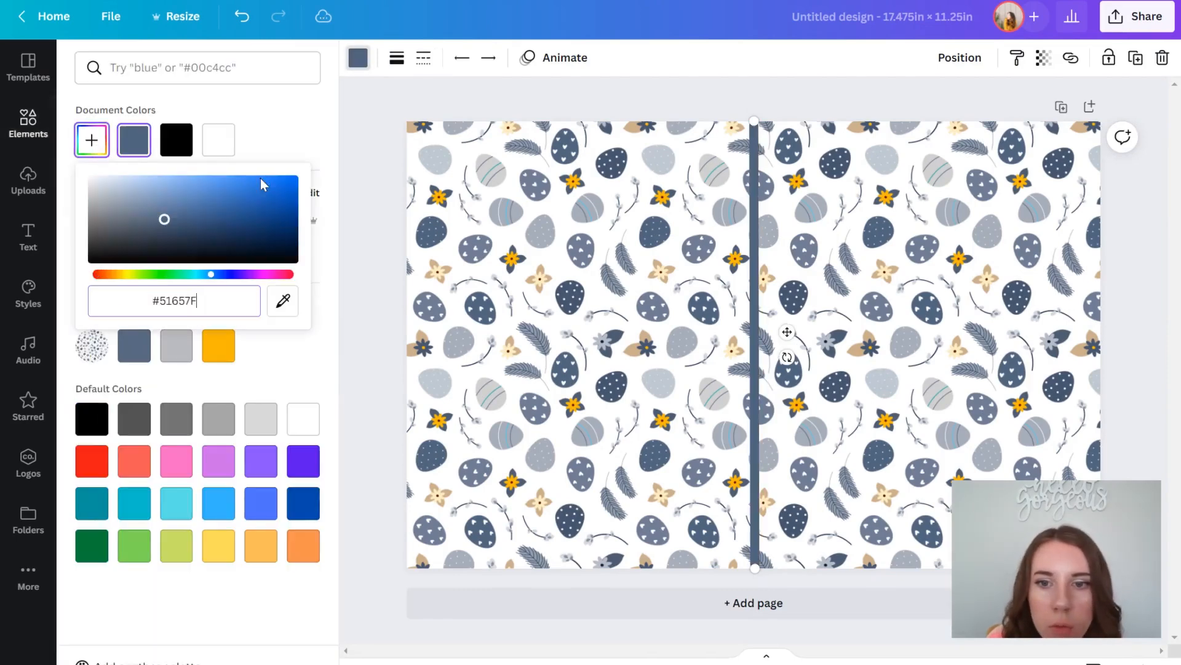
pyautogui.click(1132, 305)
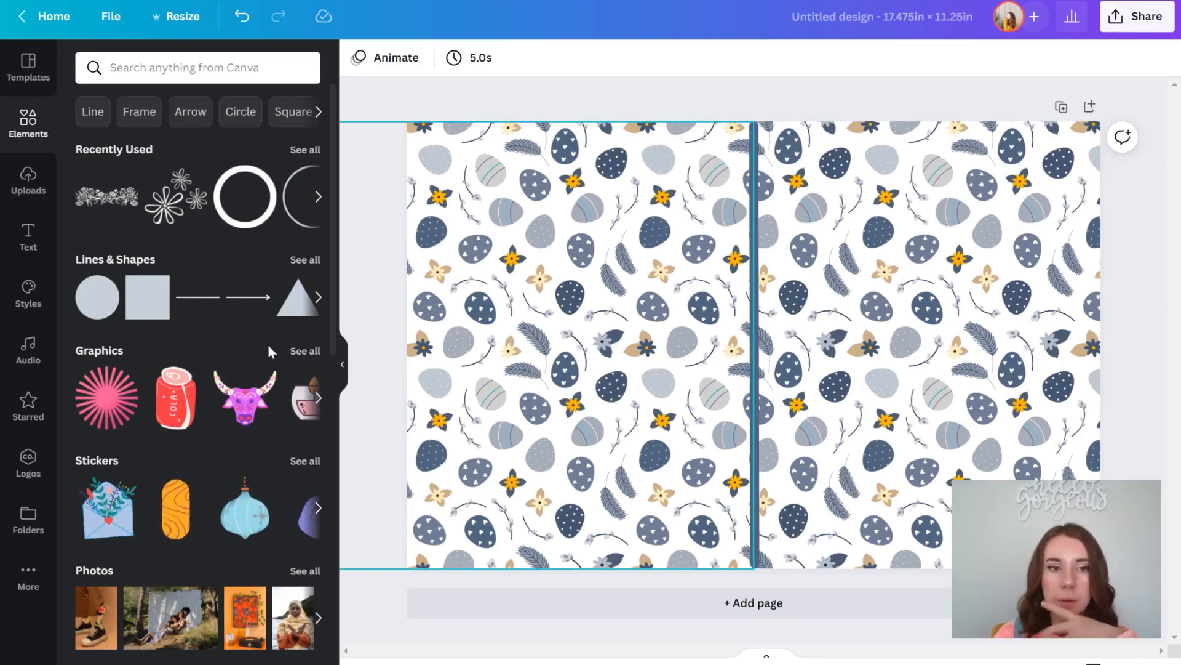
# Add a square, fill it with the spine's blue, flatten it into a rectangle and move it onto the front cover
pyautogui.click(155, 289)
pyautogui.moveTo(831, 313); pyautogui.dragTo(859, 291)
pyautogui.click(357, 59)
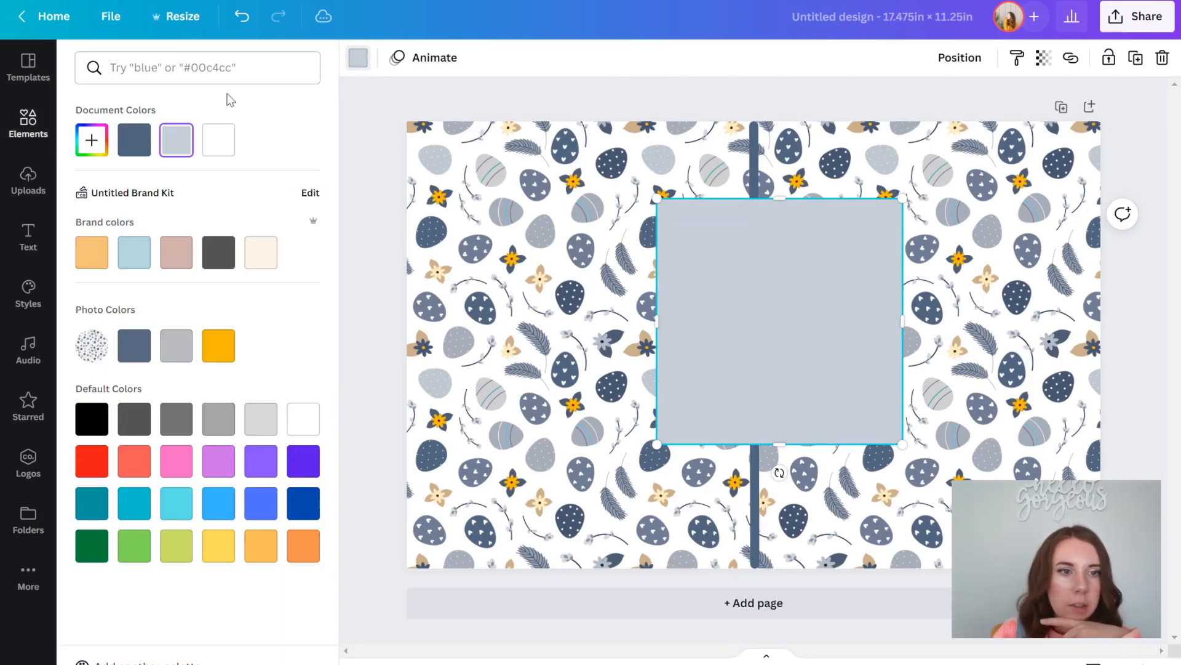
pyautogui.click(134, 140)
pyautogui.moveTo(818, 198); pyautogui.dragTo(809, 330)
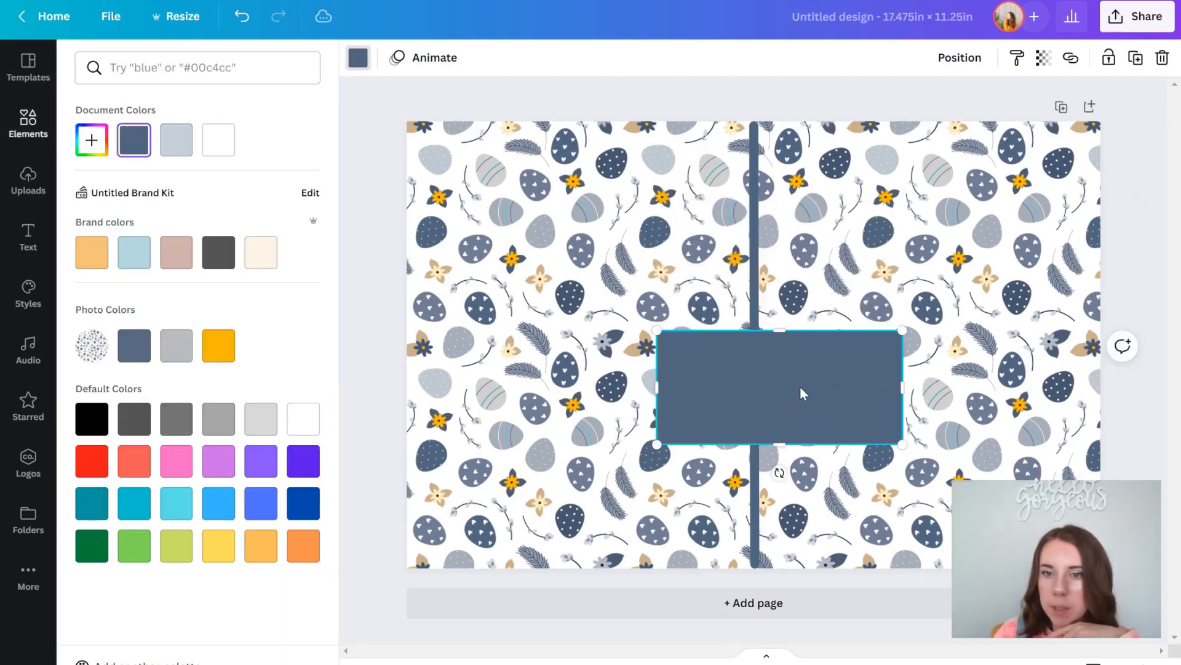
pyautogui.moveTo(802, 399); pyautogui.dragTo(959, 317)
# Position a white outlined rectangle inside the blue title box and resize it to form an even inner border
pyautogui.moveTo(1062, 322); pyautogui.dragTo(959, 306)
pyautogui.moveTo(957, 249); pyautogui.dragTo(957, 266)
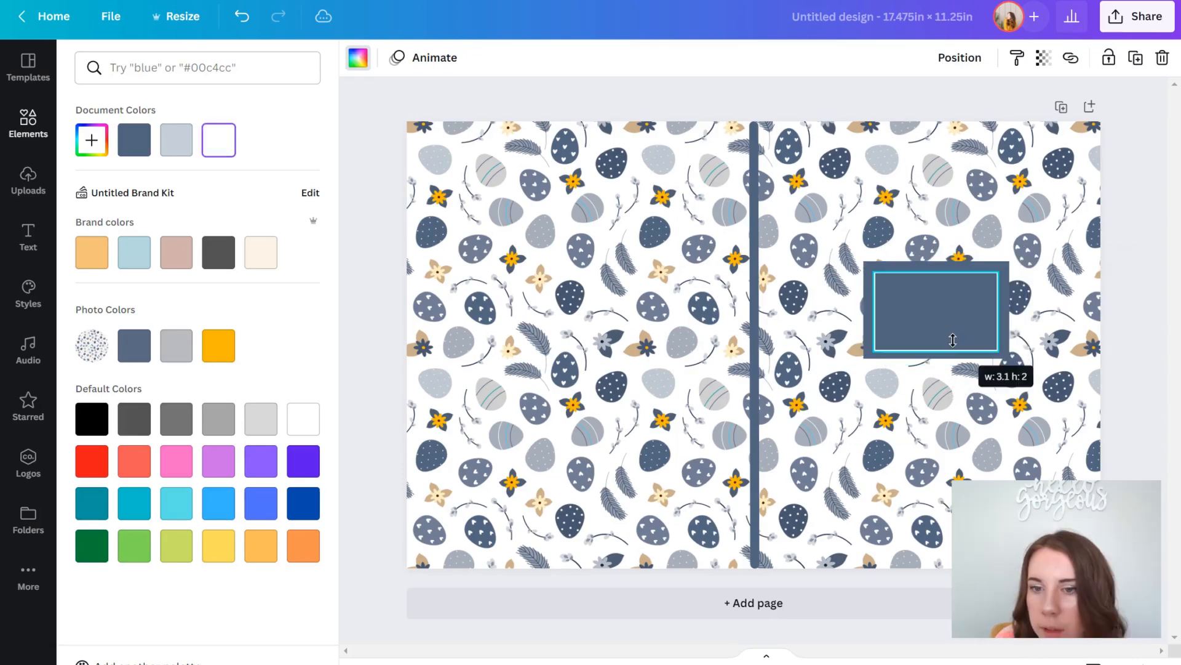
pyautogui.moveTo(953, 340); pyautogui.dragTo(952, 340)
pyautogui.click(1098, 384)
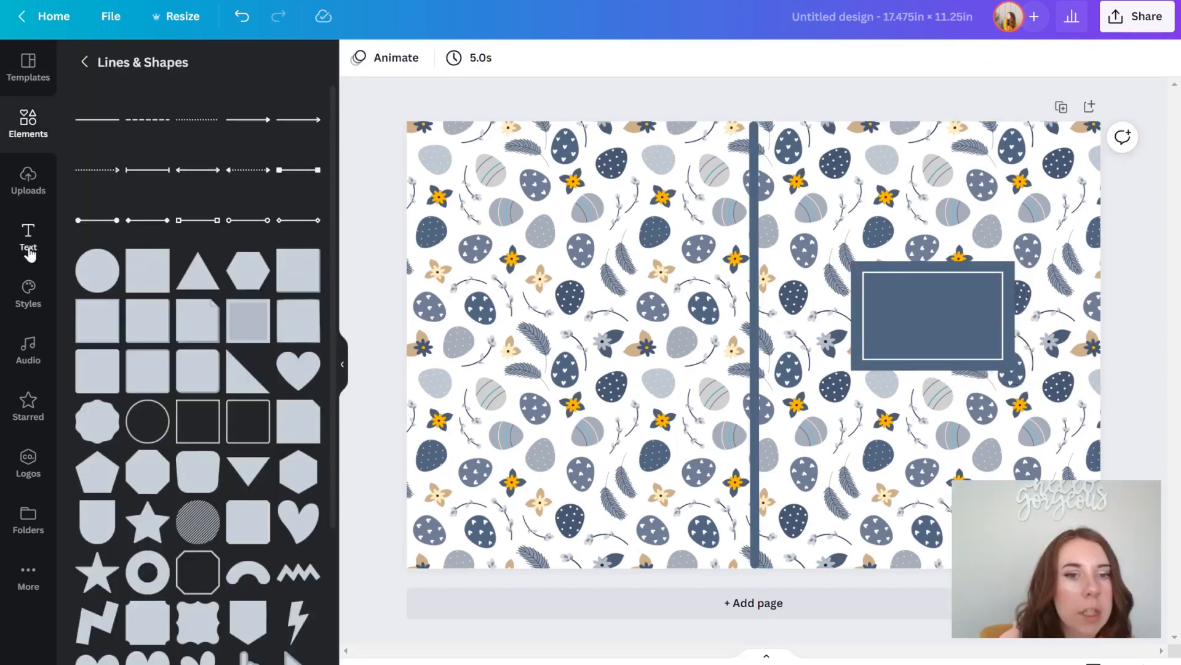
# Add the Happy Birthday font combination over the blue title box and change its text to "Easter Budget" and "PLANNER"
pyautogui.click(29, 249)
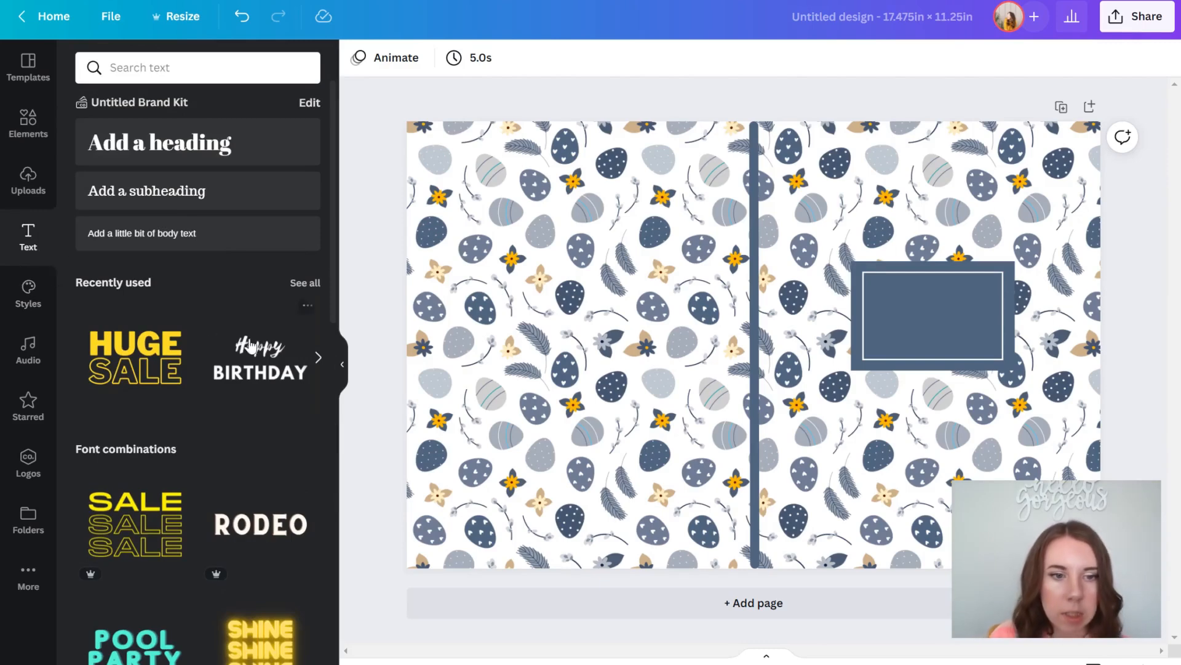
pyautogui.click(249, 354)
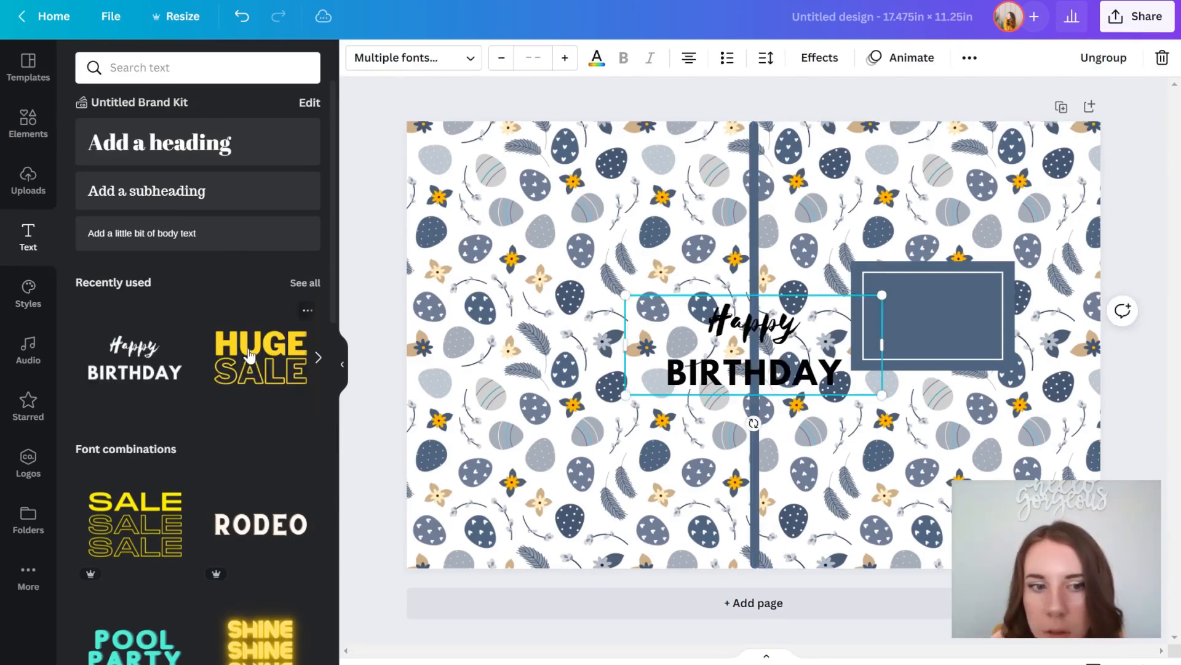
pyautogui.doubleClick(932, 298)
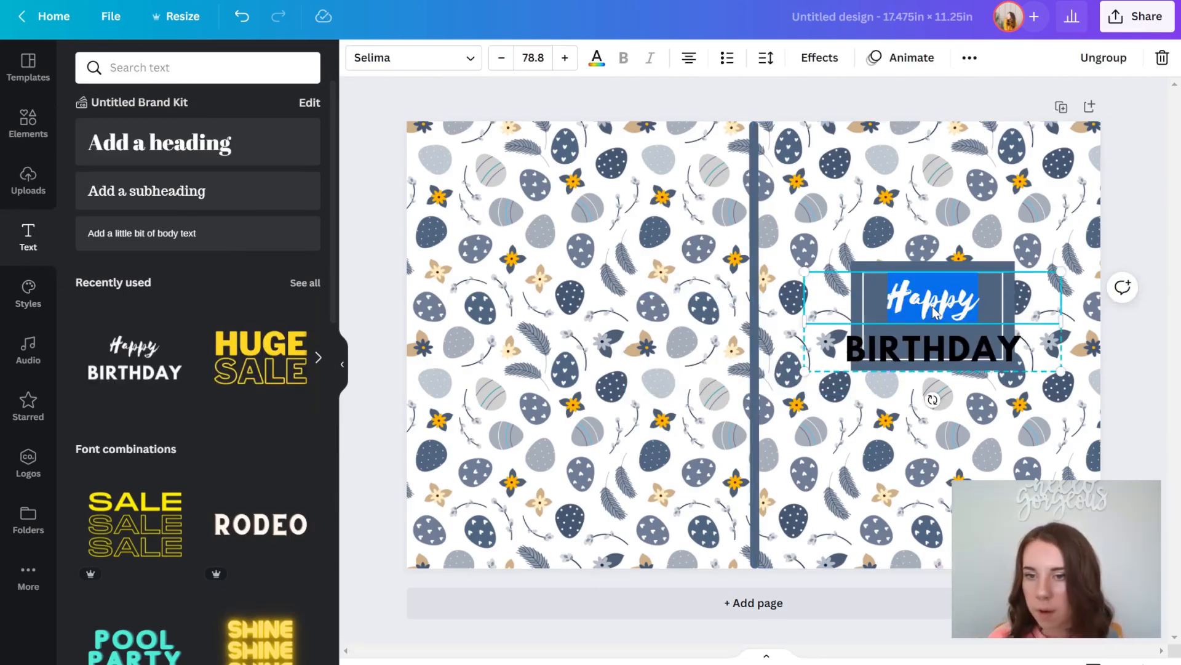
pyautogui.write('Easter Budget')
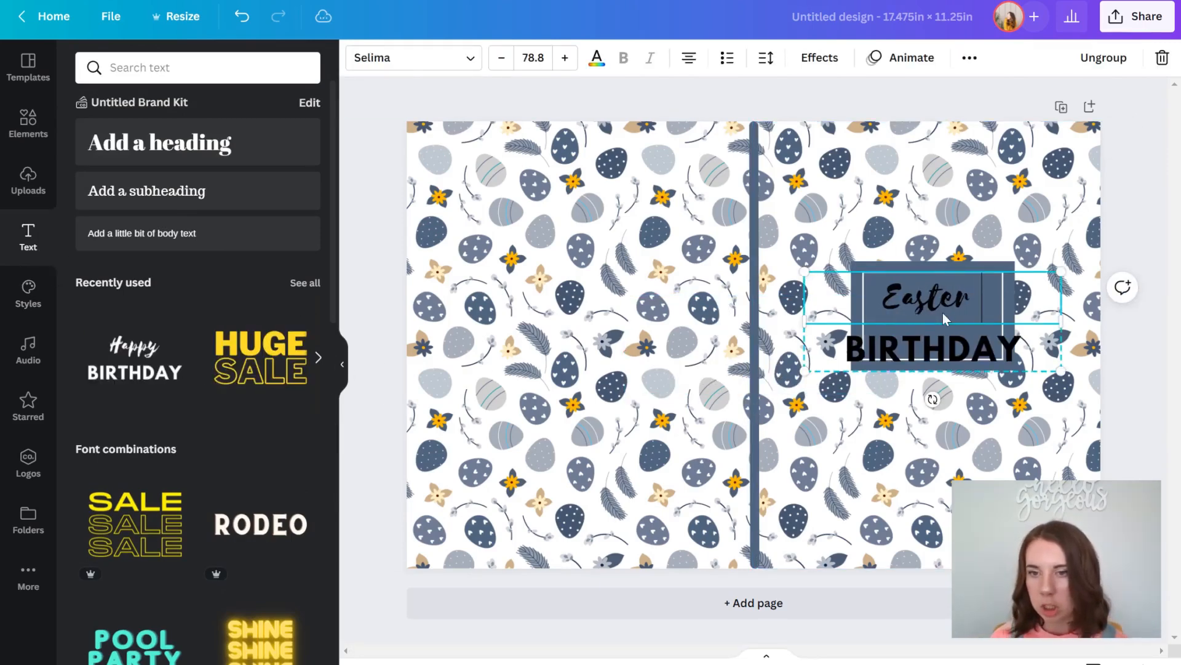
pyautogui.doubleClick(950, 334)
pyautogui.write('PLANNER')
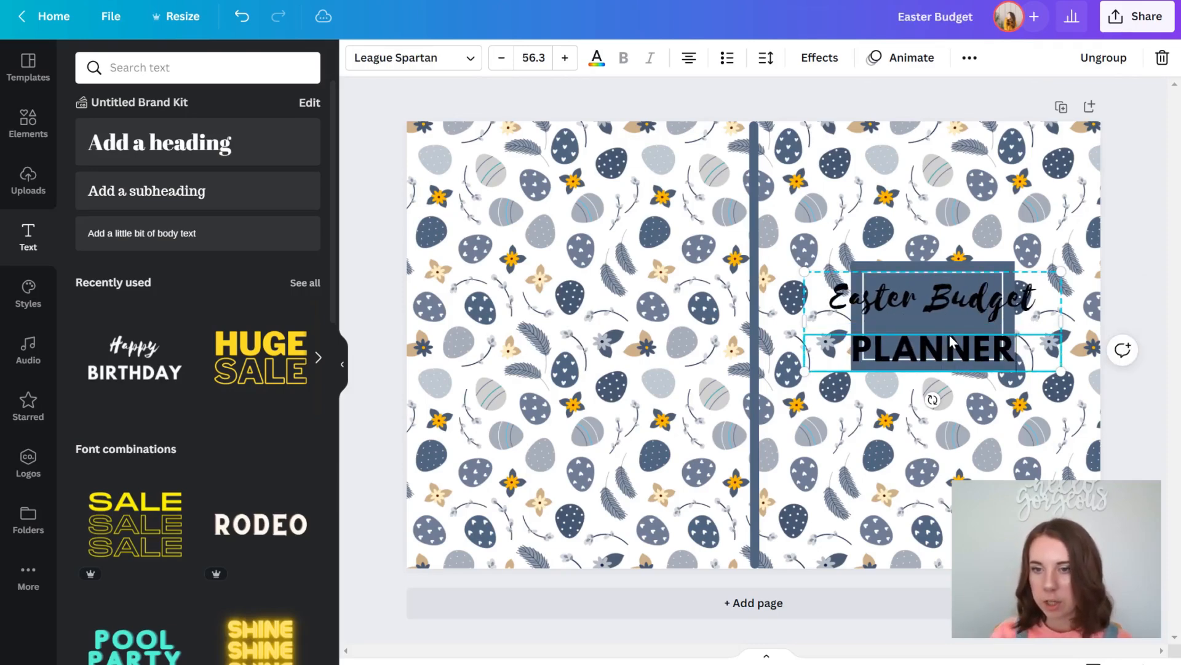
# Make the title text white and shrink it to fit inside the white inner border
pyautogui.click(597, 57)
pyautogui.click(218, 140)
pyautogui.click(1066, 400)
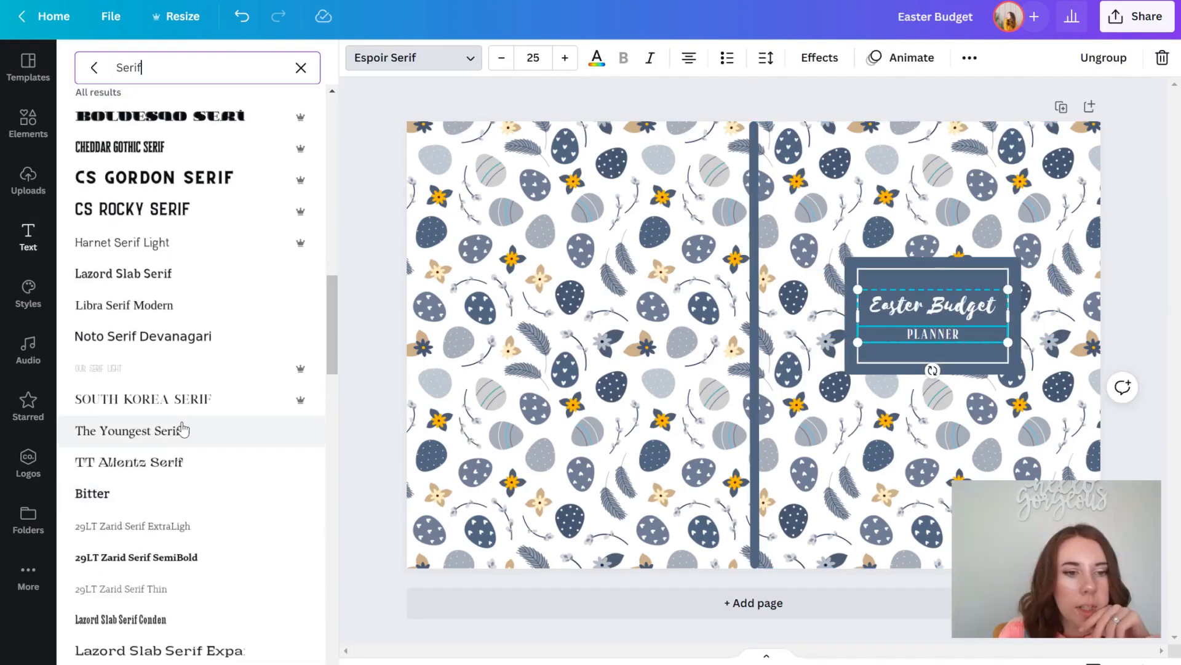
# Set the word PLANNER in The Seasons font and tighten the title box and border around the text
pyautogui.click(184, 400)
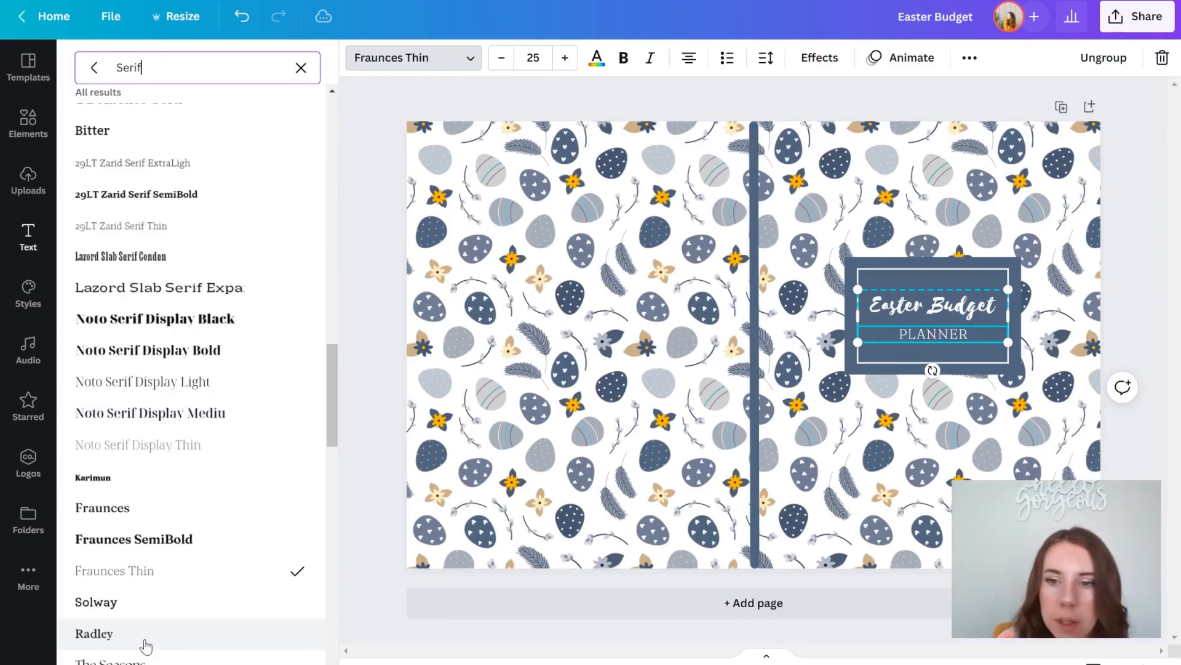
pyautogui.click(161, 658)
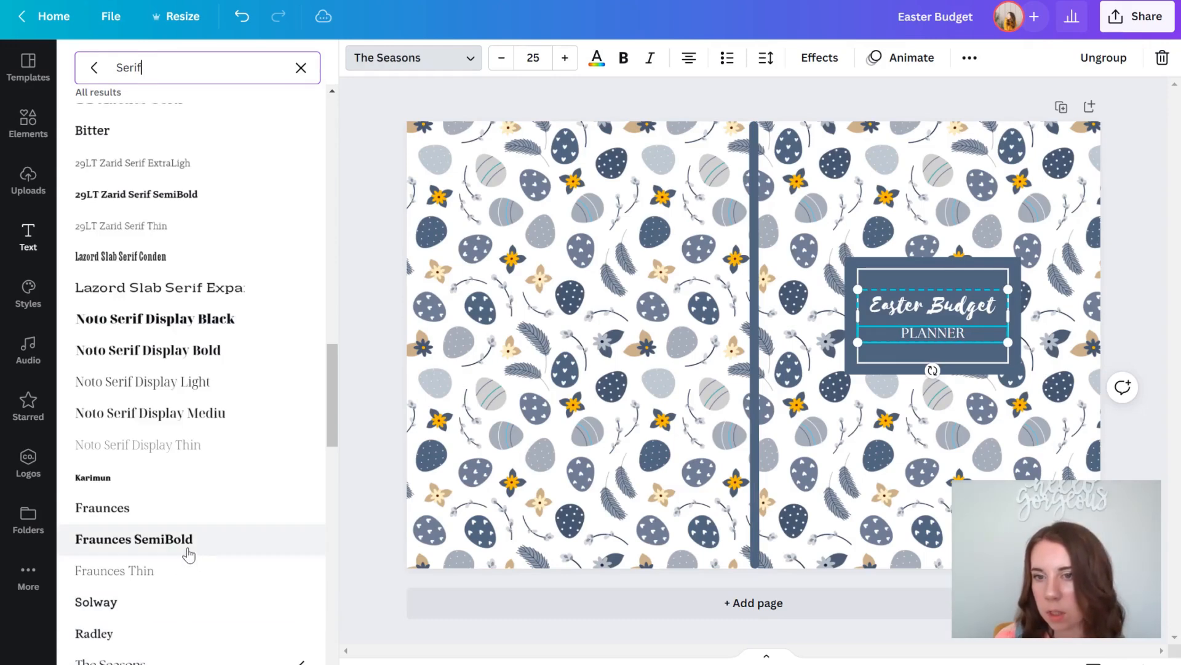
pyautogui.click(1135, 288)
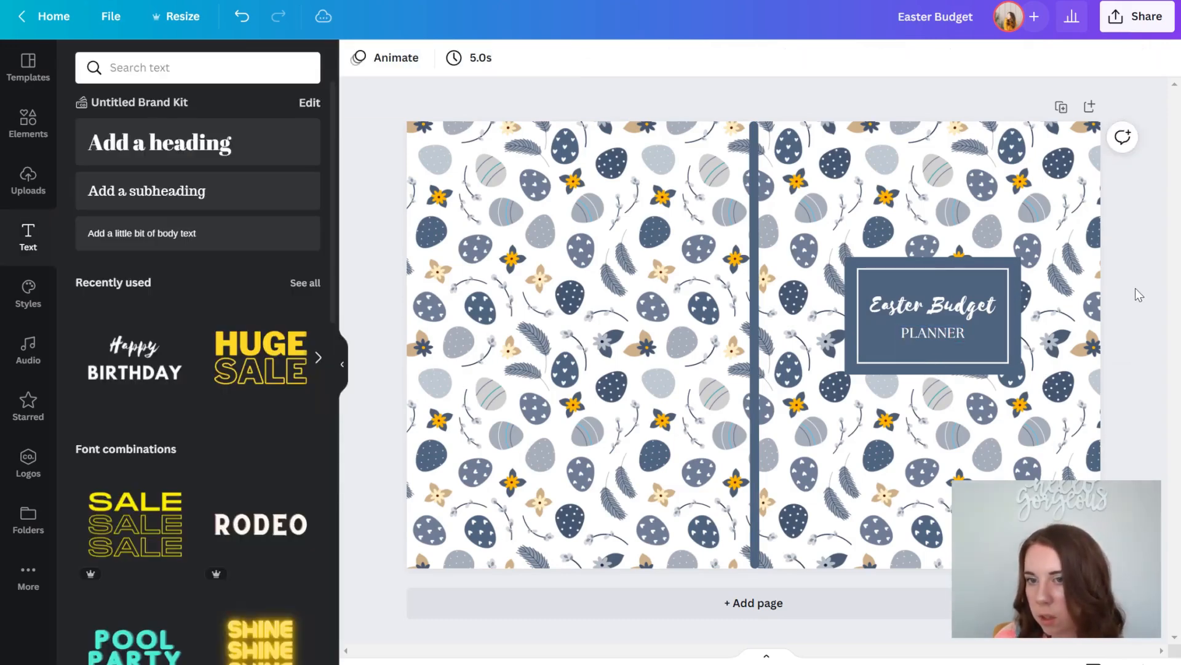
pyautogui.click(953, 331)
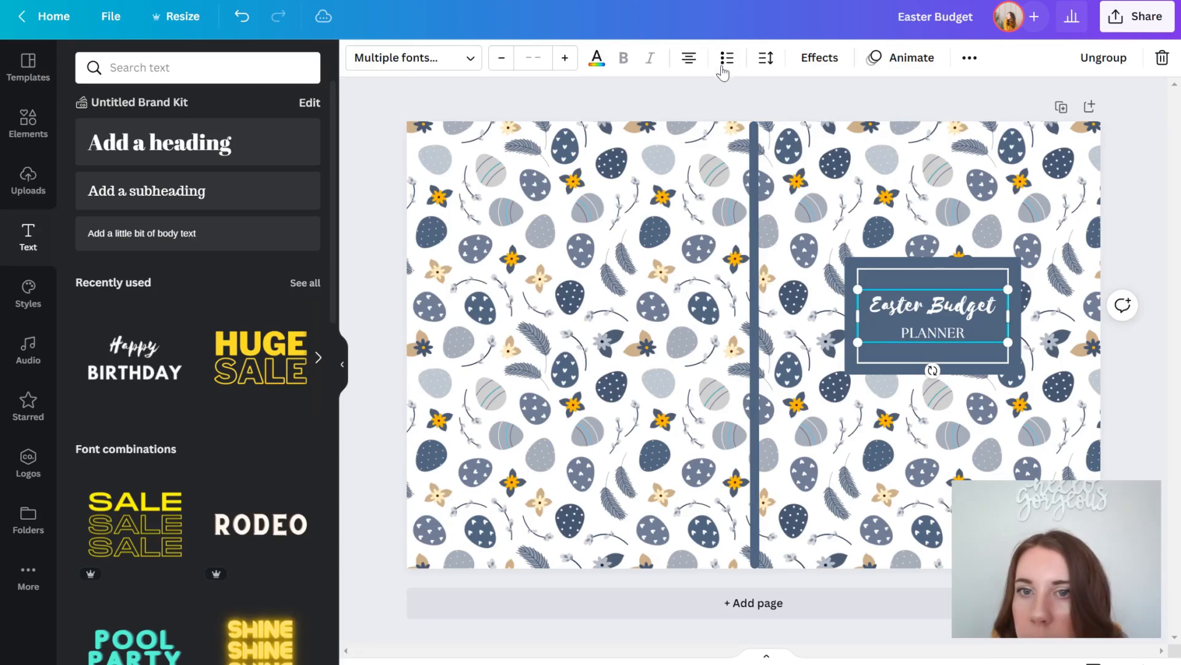
pyautogui.click(1143, 292)
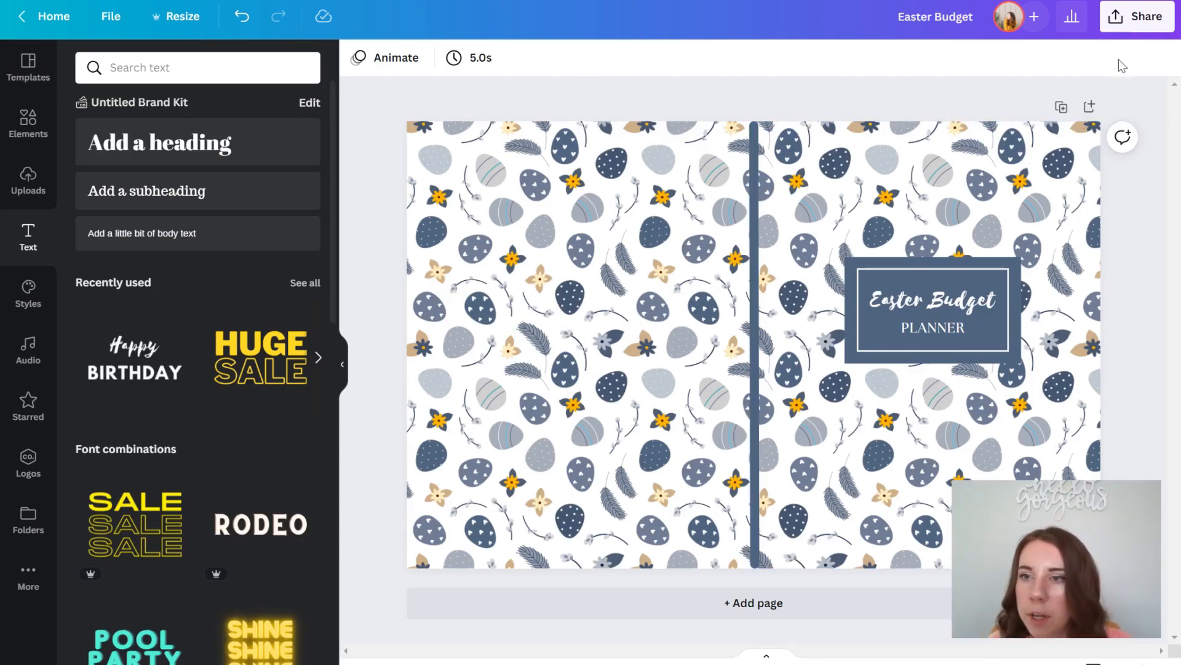
# Download the finished cover design as a PDF Print file
pyautogui.click(1125, 22)
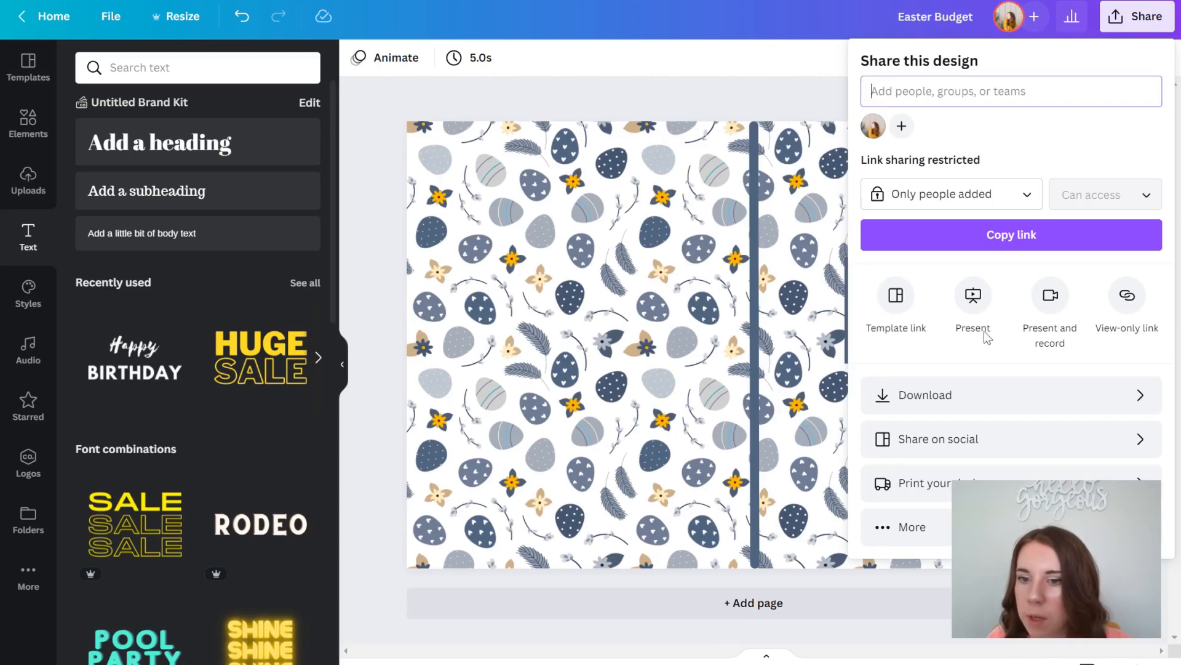
pyautogui.click(968, 394)
pyautogui.click(979, 127)
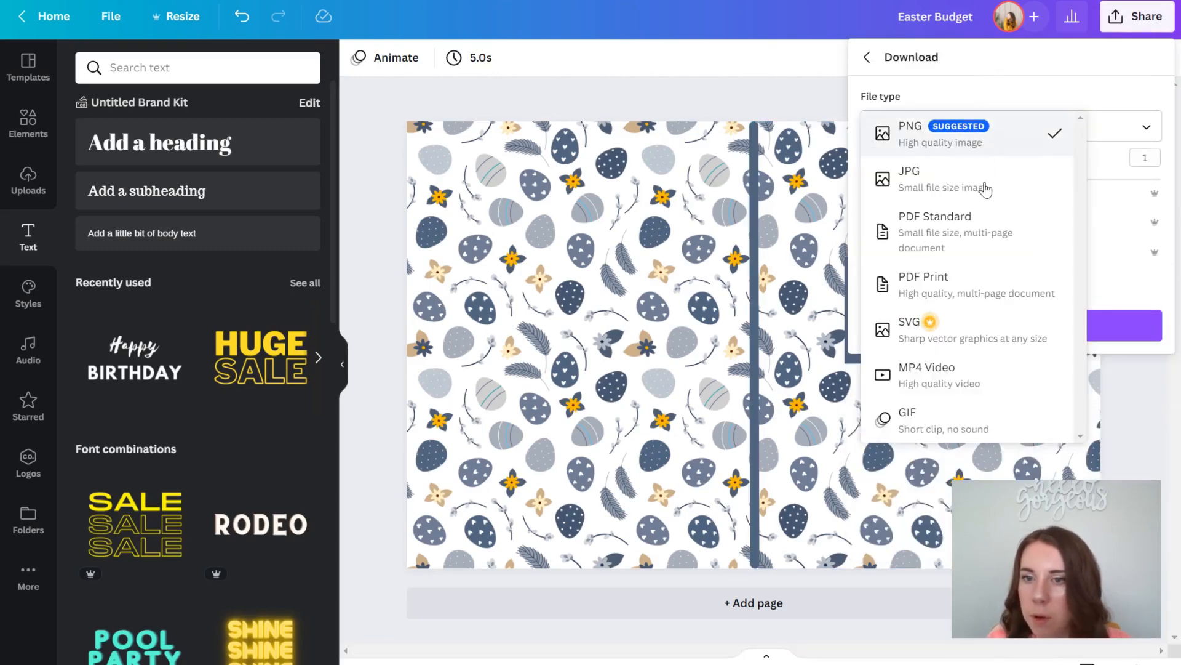
pyautogui.click(976, 280)
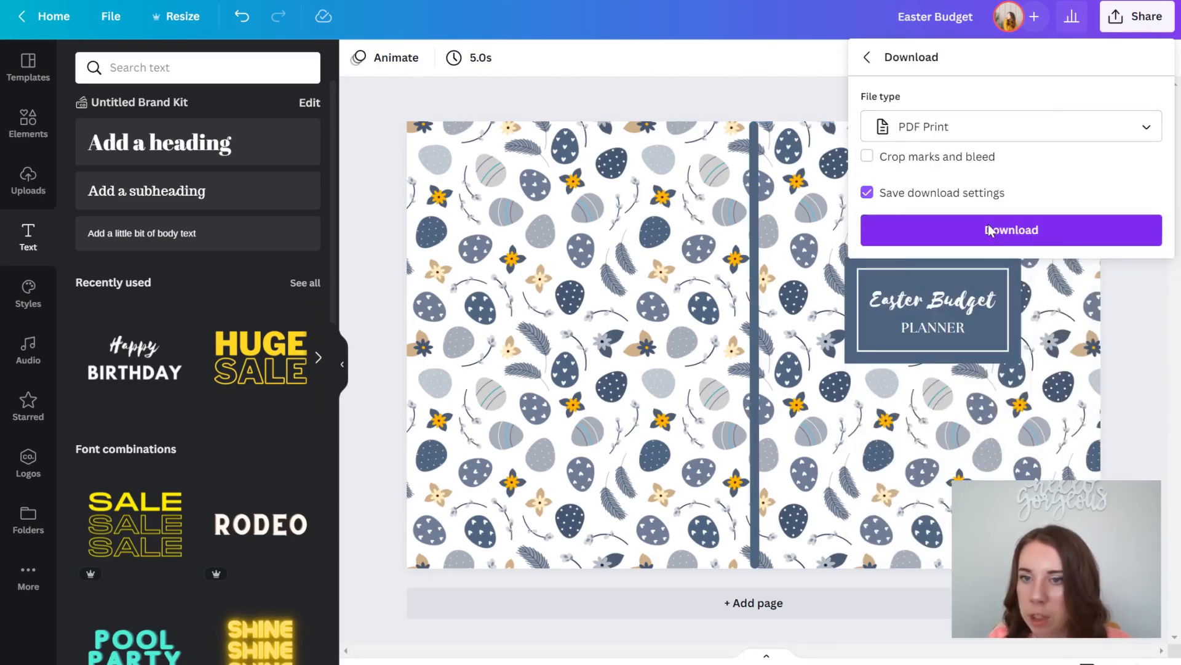
pyautogui.click(989, 231)
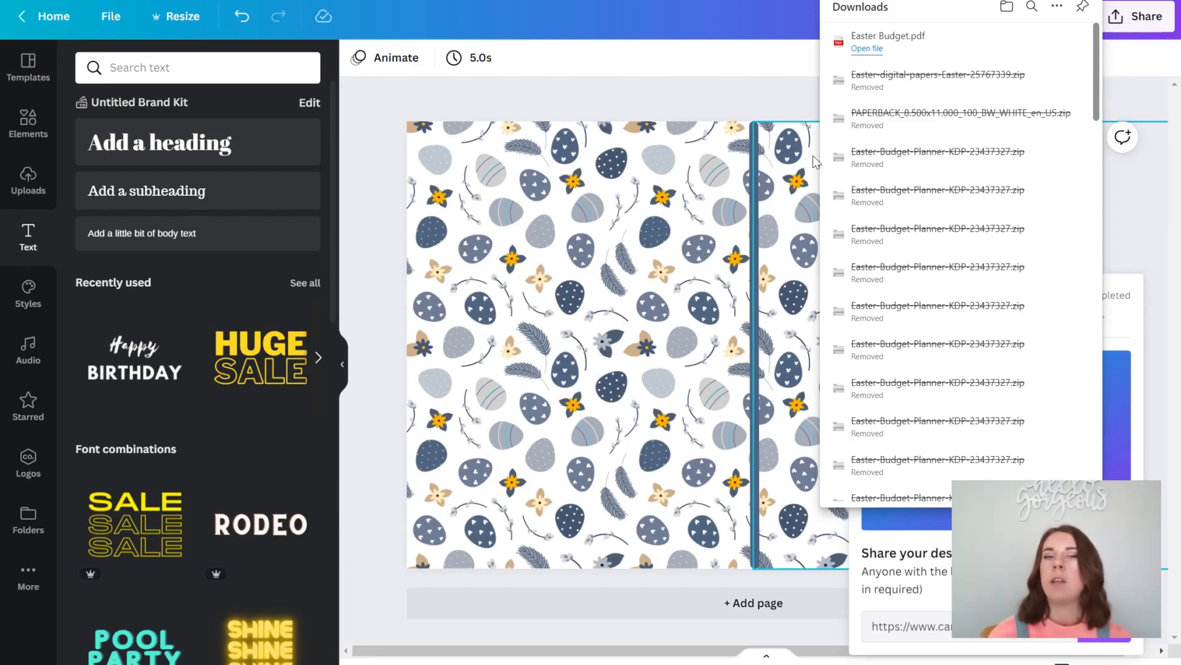
pyautogui.click(731, 89)
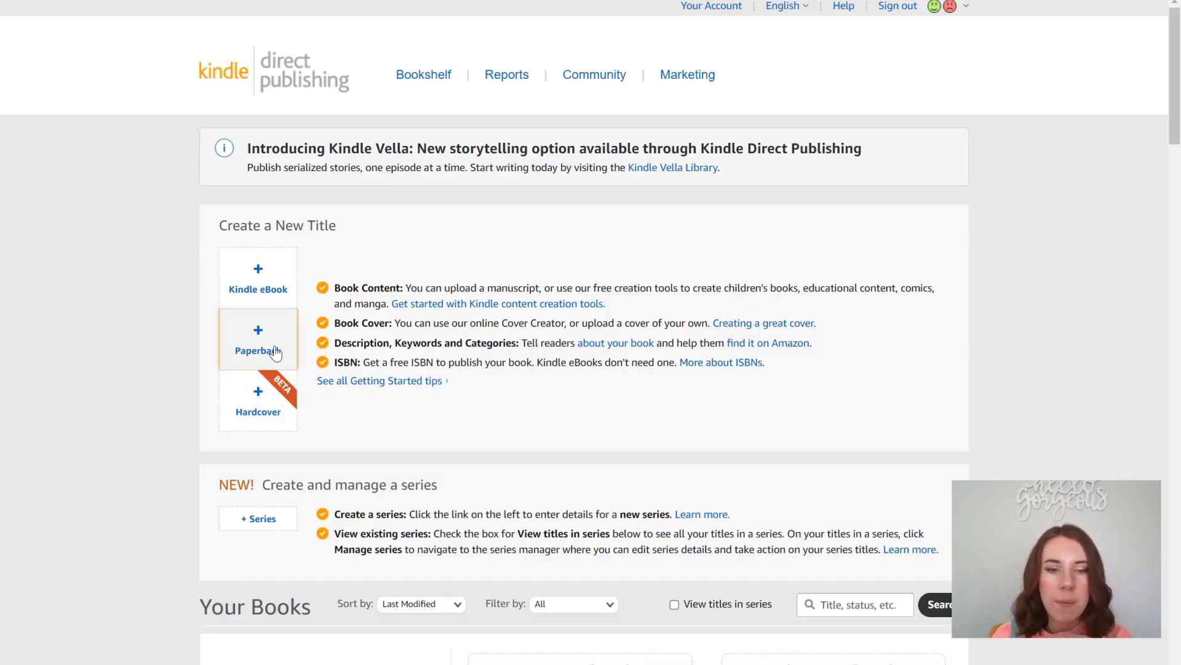
# Enter the Easter budget planner title for a new paperback in Kindle Direct Publishing and open the Book Bolt website separately
pyautogui.write('ter Budget Plan')
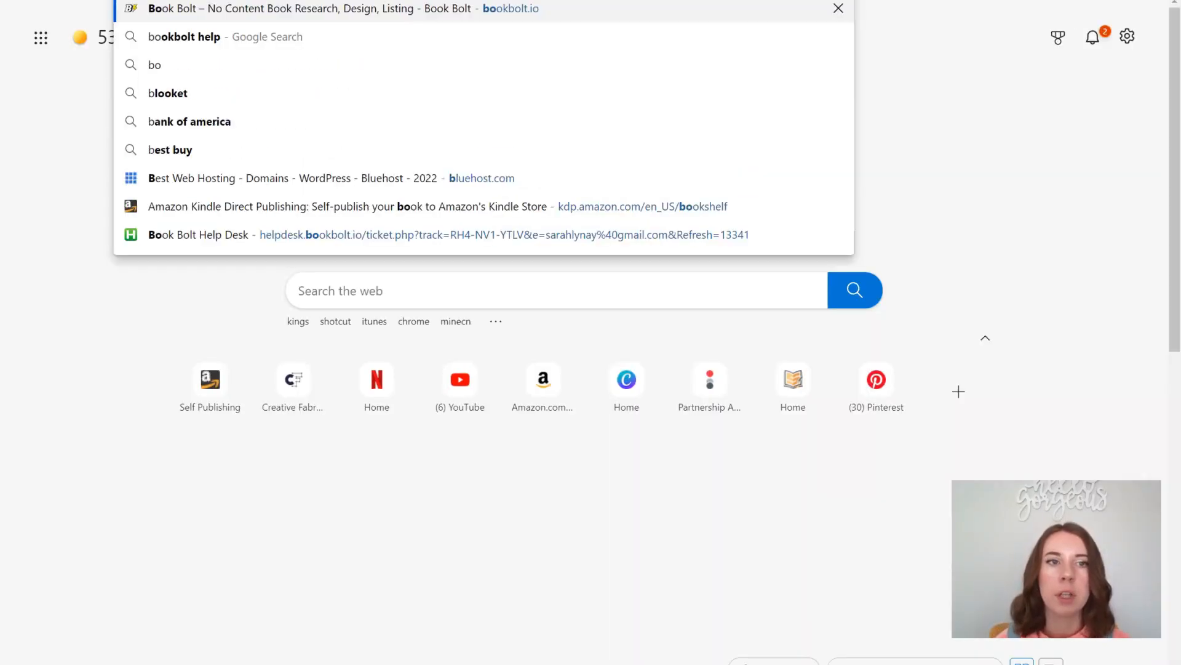
pyautogui.write('o')
pyautogui.press('Return')
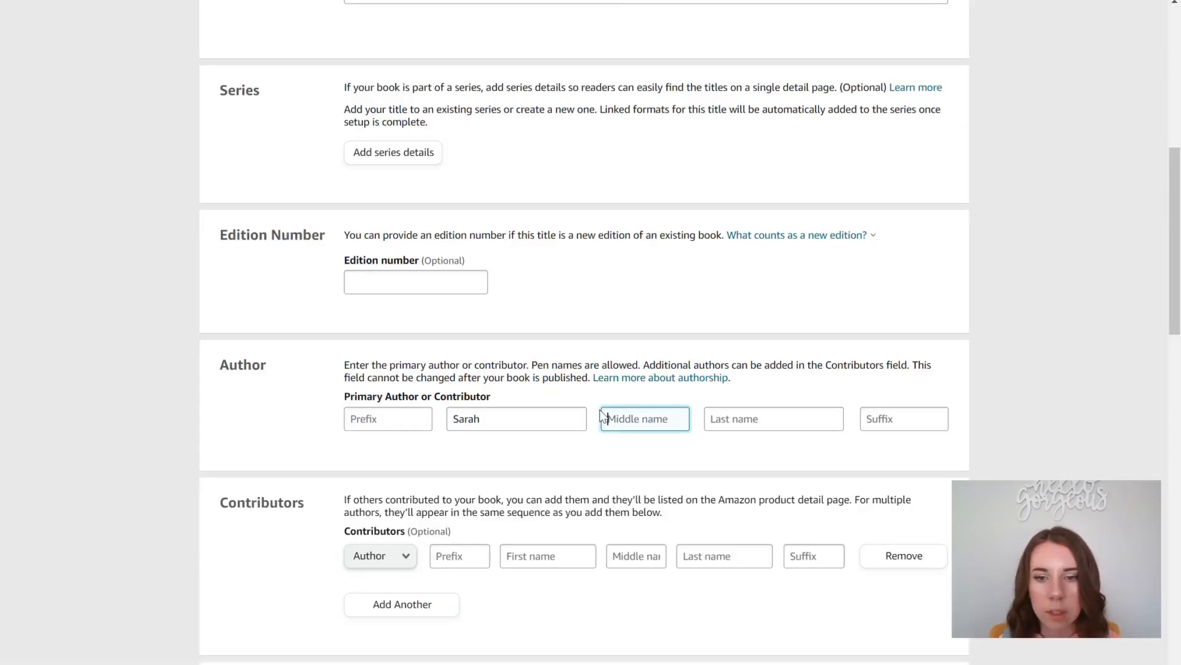
# Enter the primary author's last name, leaving the middle name blank
pyautogui.press('Tab')
pyautogui.write('Larson')
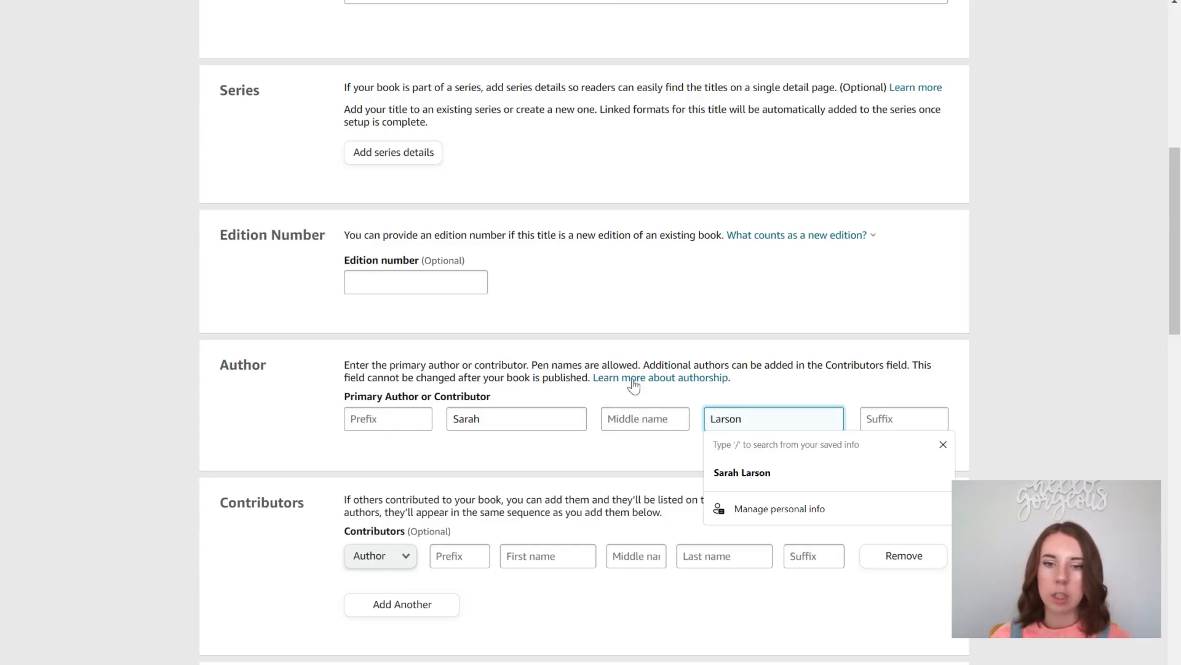
pyautogui.click(690, 310)
# Start the book description with the bold heading "Book Details:" and a new line in regular weight
pyautogui.scroll(-7, 681, 317)
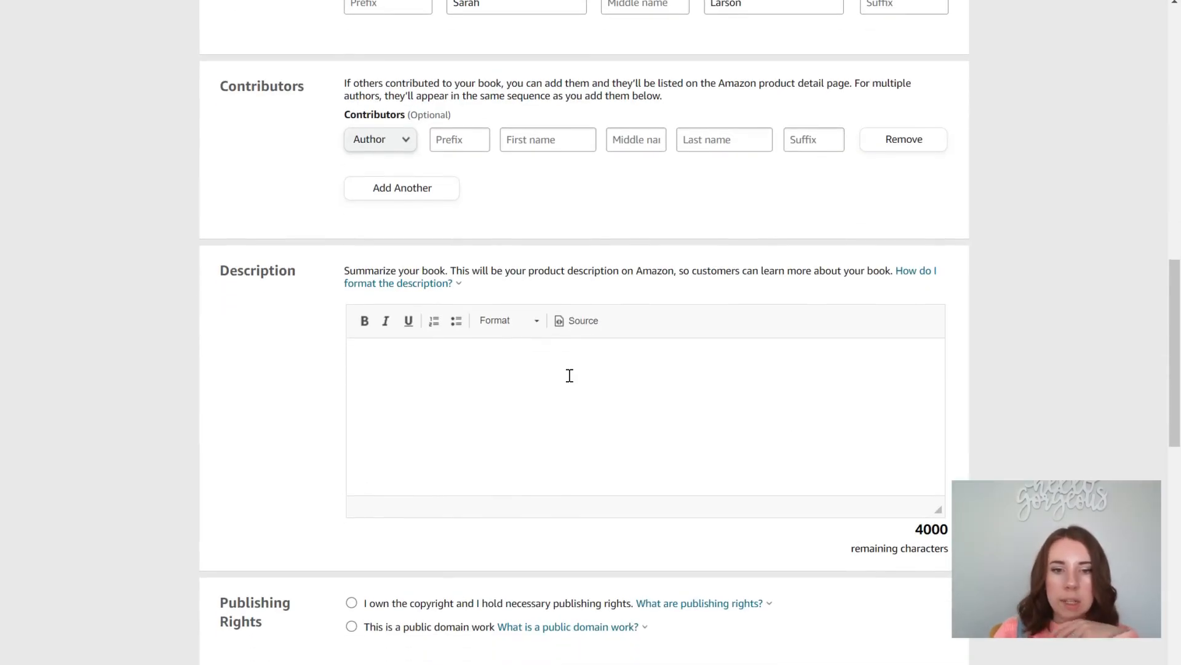
pyautogui.click(573, 374)
pyautogui.hotkey('ctrl', 'b')
pyautogui.write('Book')
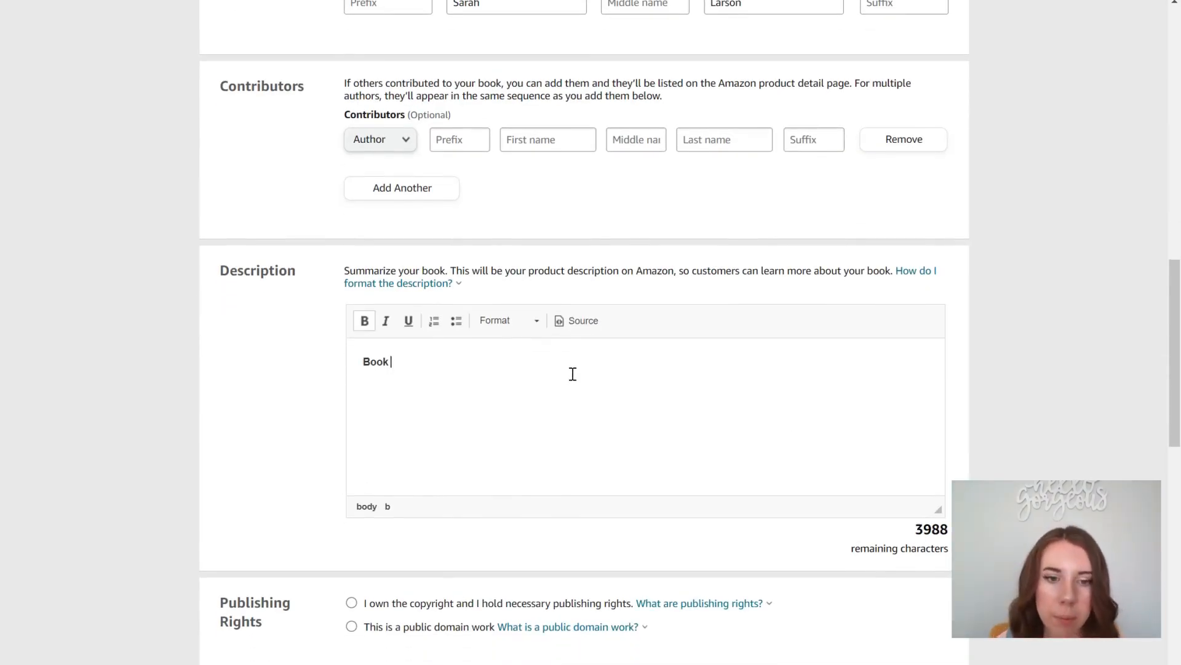
pyautogui.write(' Details:')
pyautogui.hotkey('ctrl', 'b')
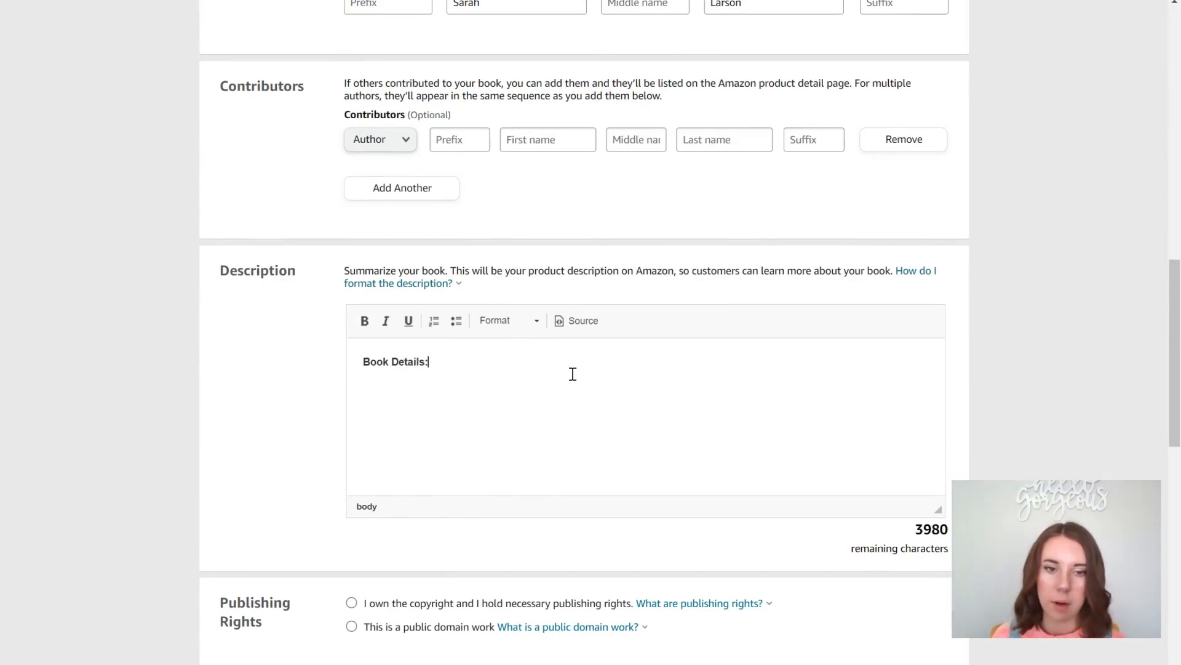
pyautogui.press('Return')
# Add description bullets: "Large 8.5x11 size", "100 pages for plenty of budgeting space", ""This Book Belongs To" page" and "Gorgeous matte cover"
pyautogui.click(456, 320)
pyautogui.write('Large 8.5x11 size')
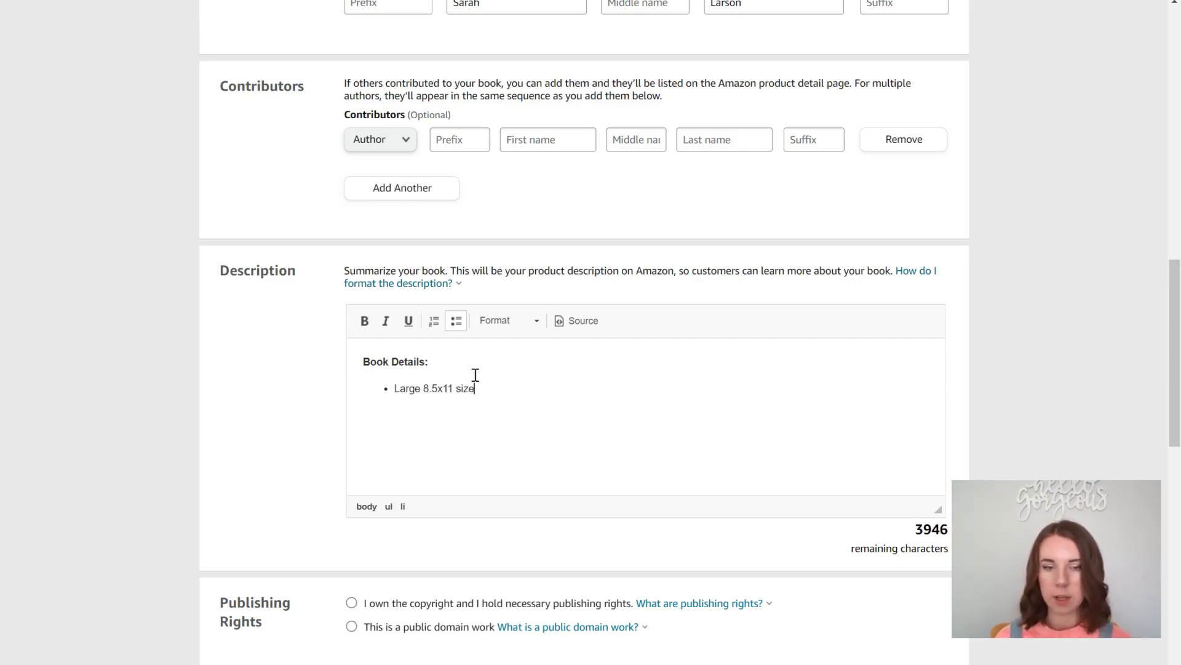
pyautogui.write('pages for plenty of budgeting space')
pyautogui.press('Return')
pyautogui.write('"This Book Bel')
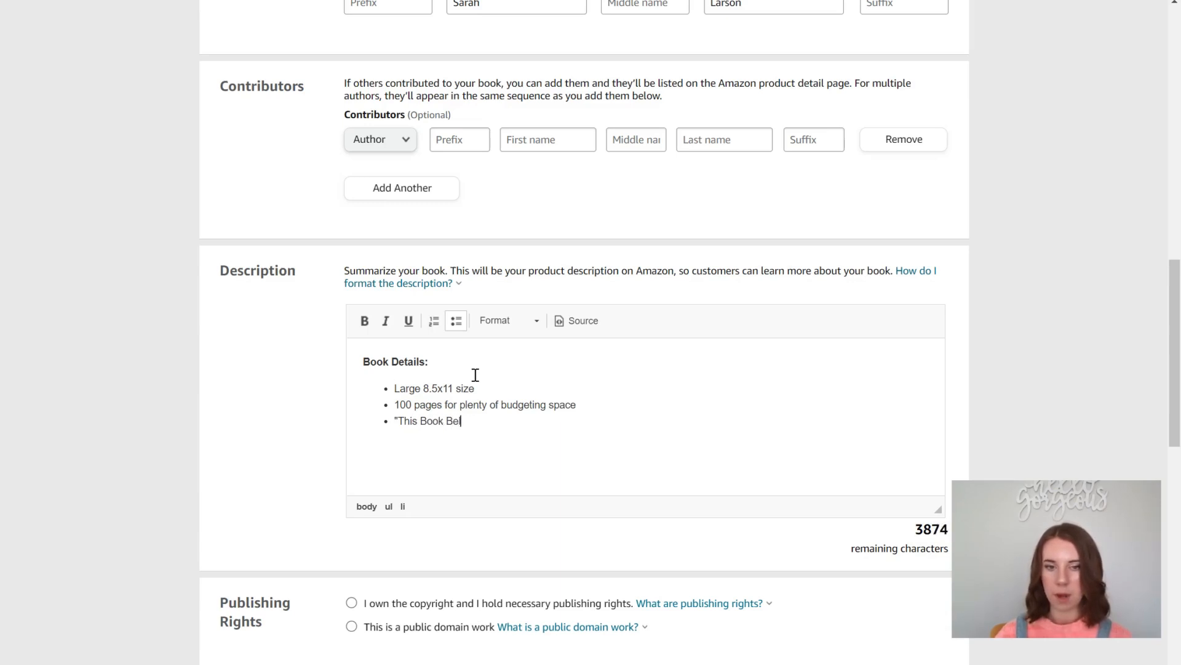
pyautogui.write('ongs To" page')
pyautogui.press('Return')
pyautogui.write('Gorgeous matte cover')
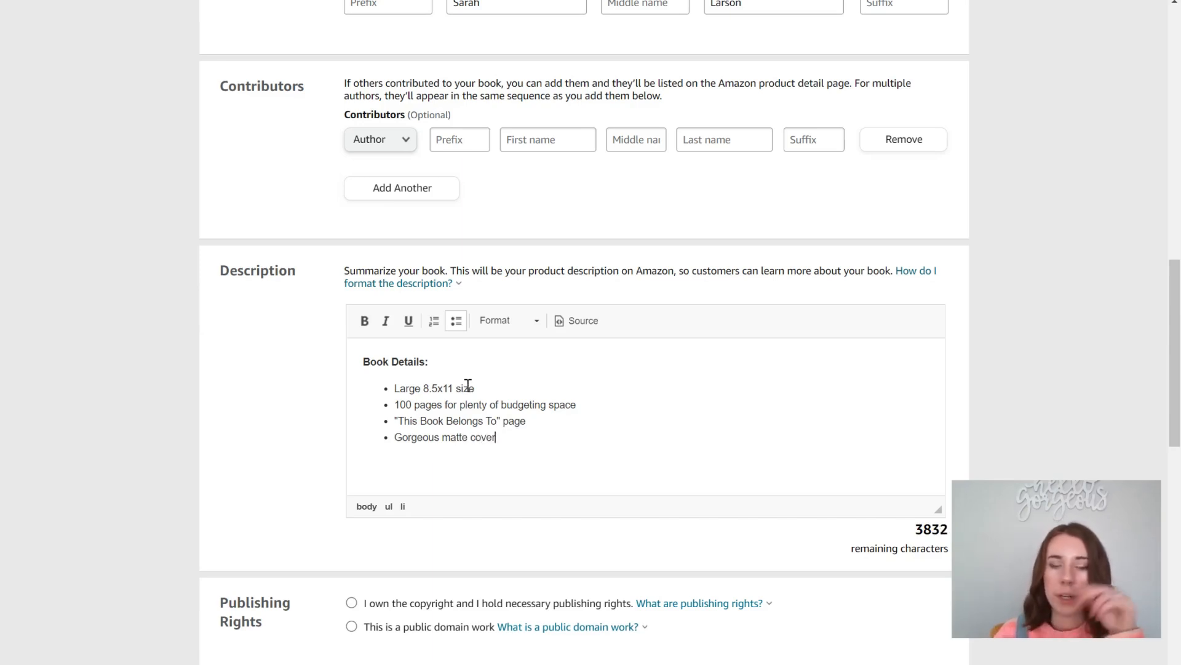
# Insert "non-slip" before "matte cover" in the last description bullet
pyautogui.hotkey('ctrl', 'Left')
pyautogui.hotkey('ctrl', 'Left')
pyautogui.write('non-slip')
# Declare ownership of the copyright and publishing rights, and enter "easter budget planner" as the first keyword
pyautogui.scroll(-3, 453, 443)
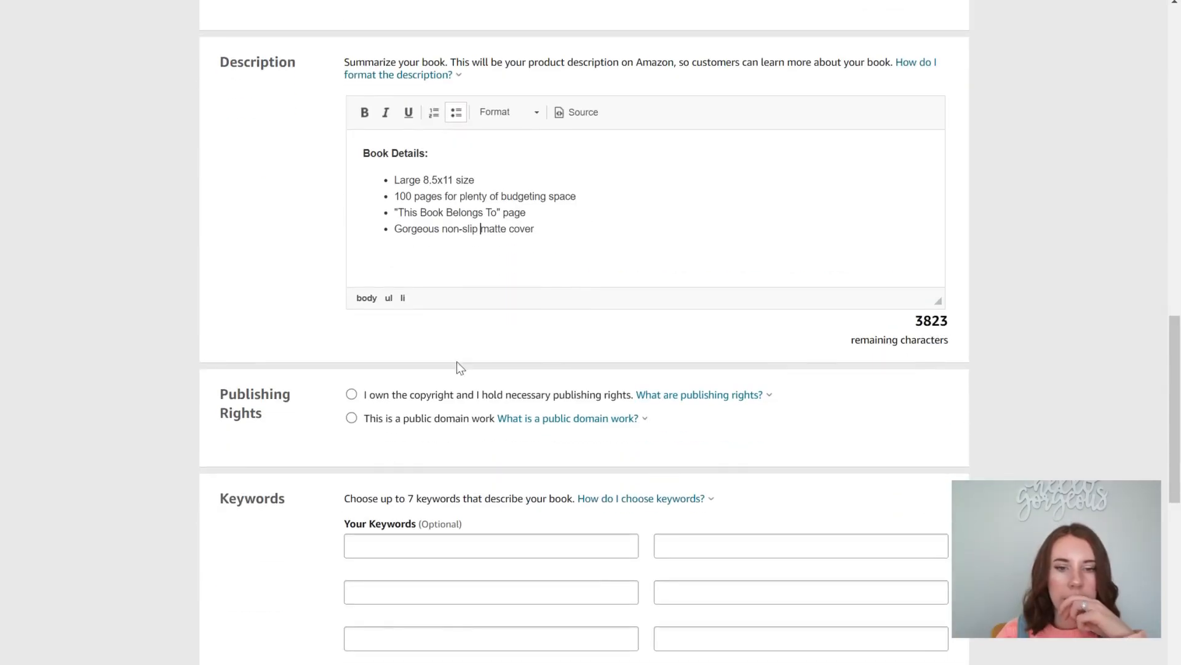
pyautogui.scroll(-3, 488, 414)
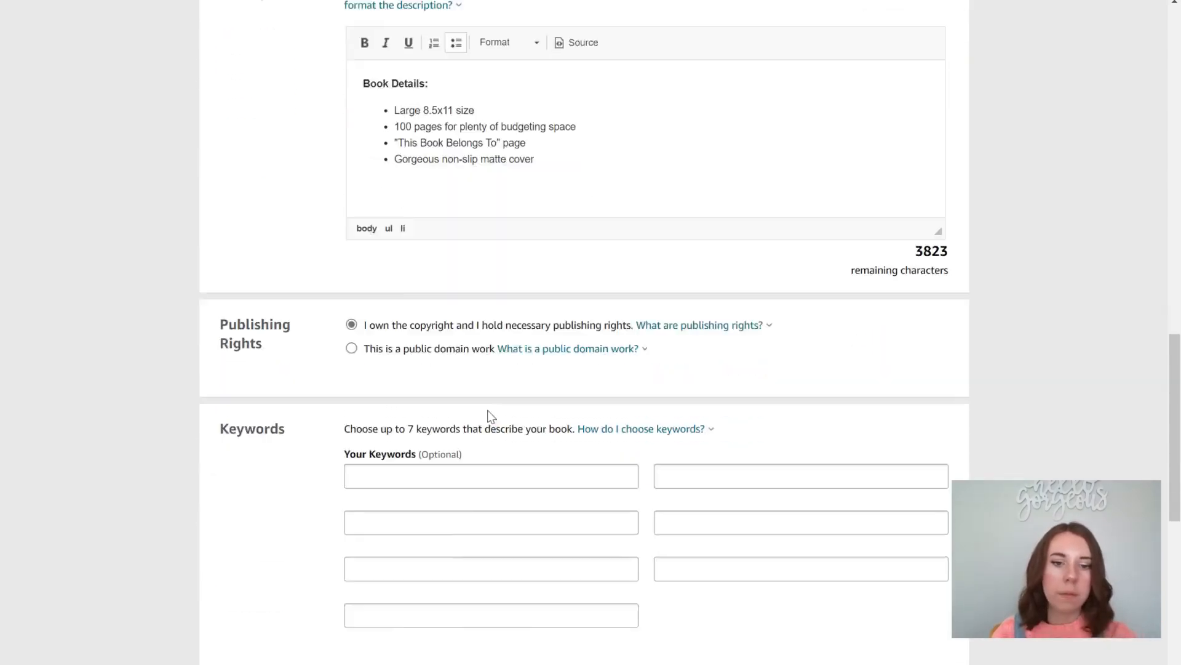
pyautogui.click(480, 337)
pyautogui.write('easter budget planner')
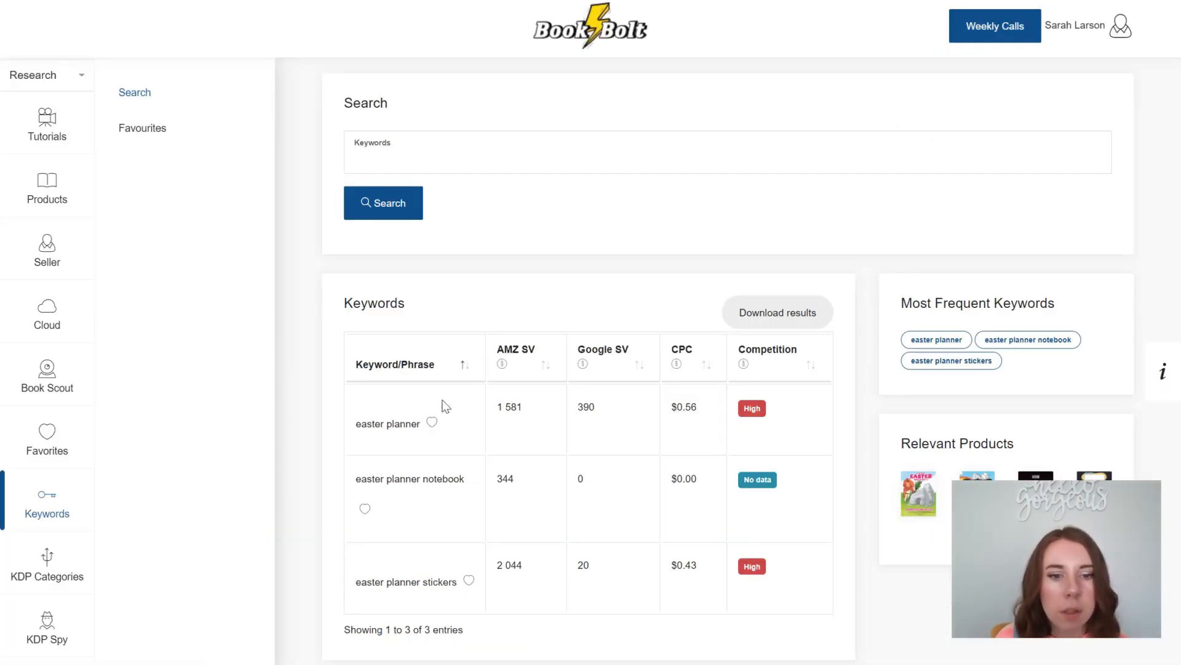
# Copy "easter planner" from the Book Bolt keyword results into the second KDP keyword field
pyautogui.moveTo(352, 431); pyautogui.dragTo(442, 426)
pyautogui.hotkey('ctrl', 'c')
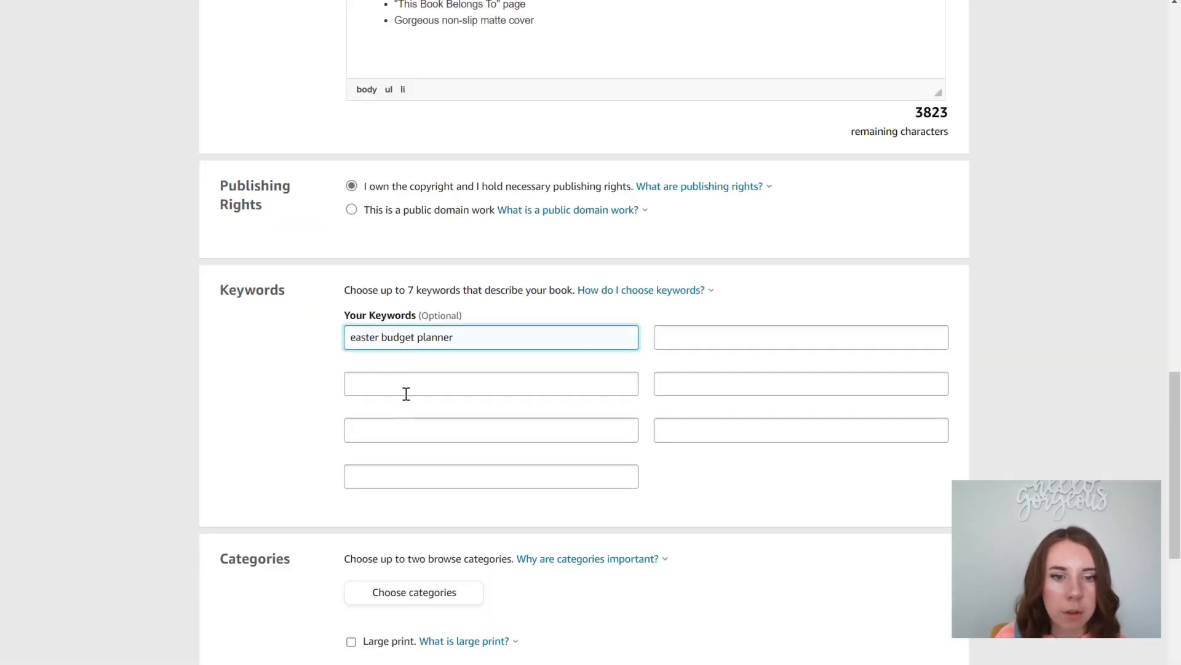
pyautogui.click(406, 393)
pyautogui.hotkey('ctrl', 'v')
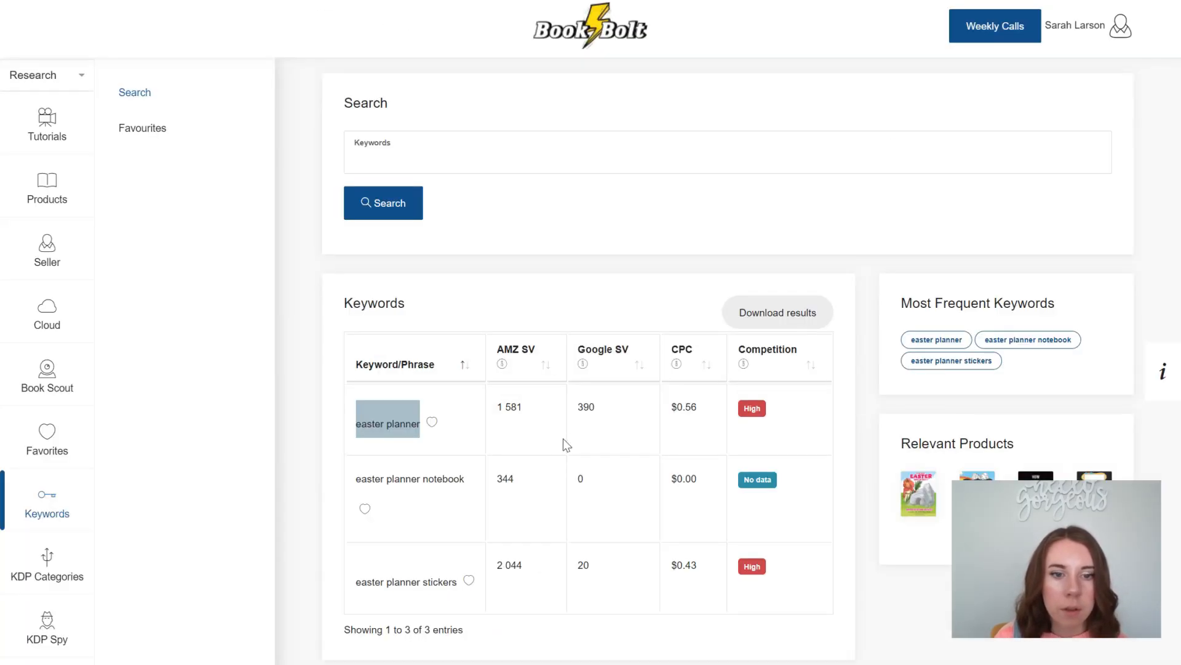
# Enter "easter planner notebook" from the Book Bolt results as the third keyword and "easter finance" as the fourth
pyautogui.moveTo(335, 478)
pyautogui.mouseDown()
pyautogui.moveTo(498, 495)
pyautogui.moveTo(357, 483)
pyautogui.mouseUp()
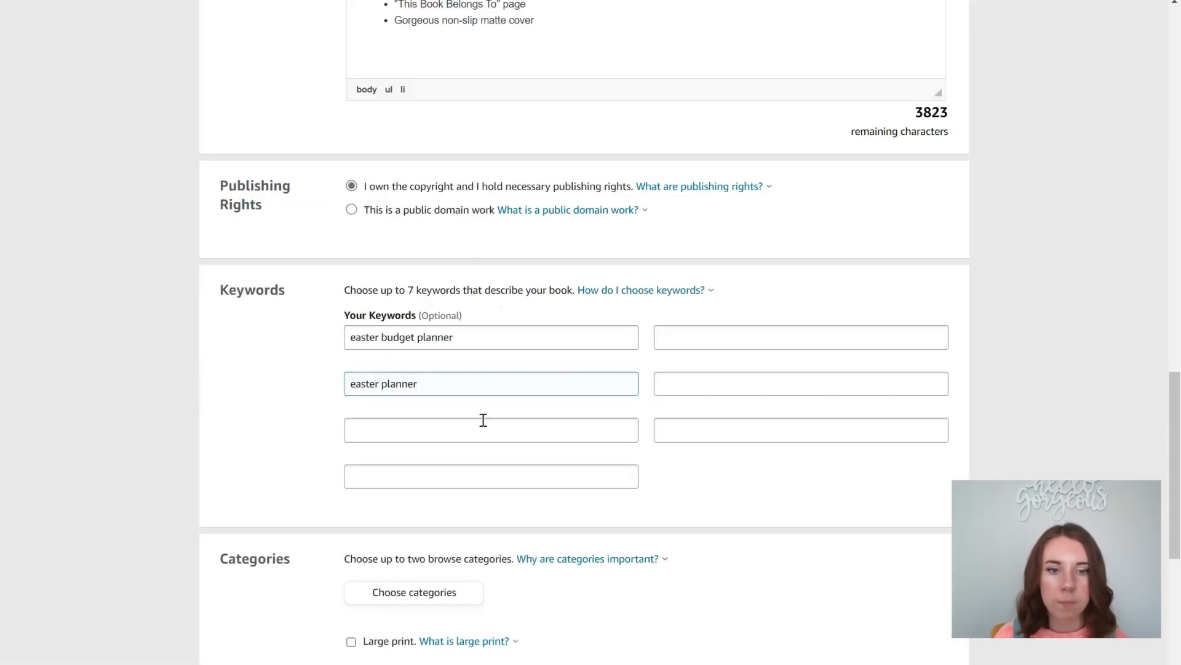
pyautogui.click(483, 429)
pyautogui.write('easter planner notebook')
pyautogui.click(531, 480)
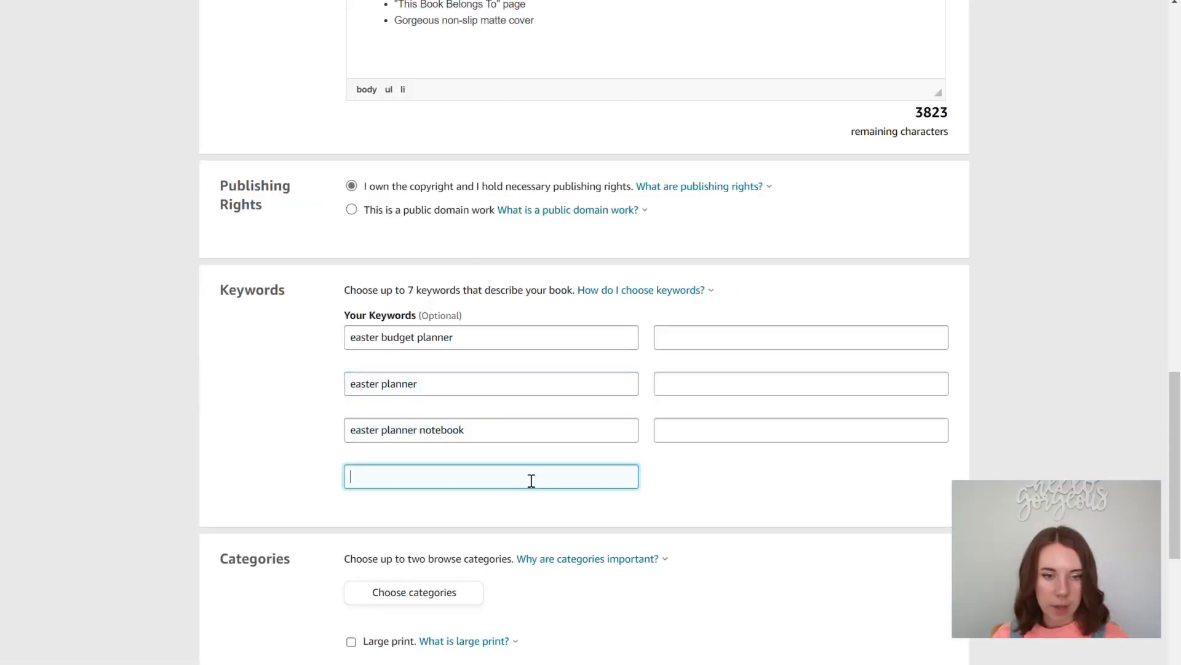
pyautogui.write('easter finance')
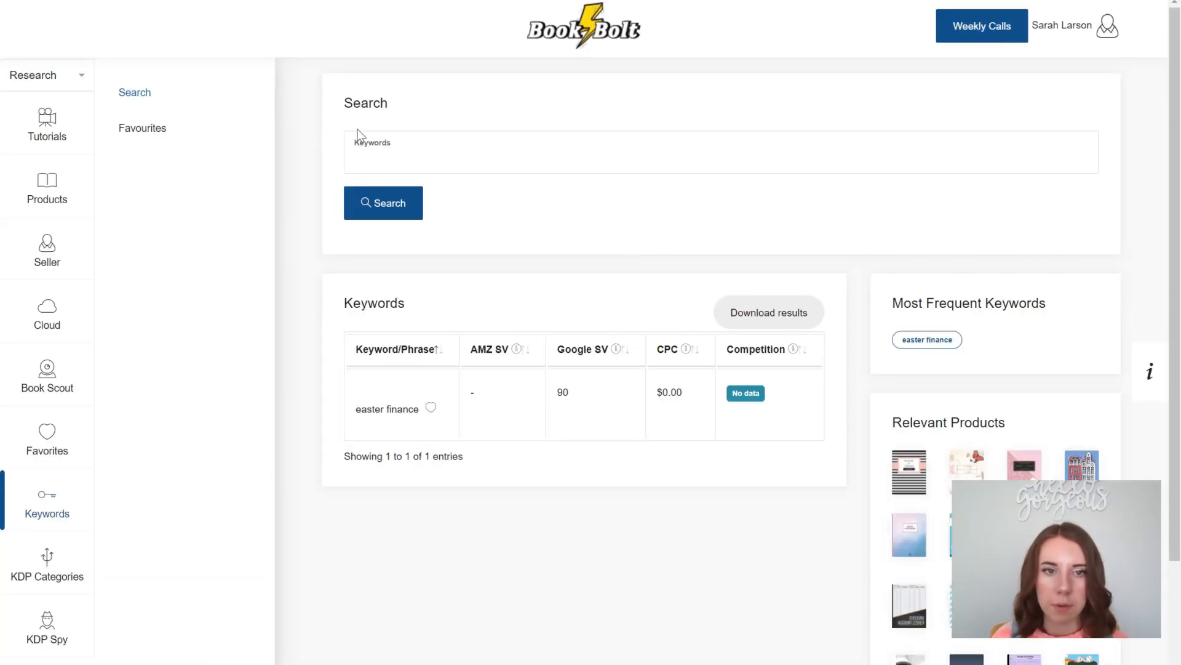
# Search Book Bolt's keyword research for "easter notebook"
pyautogui.click(391, 148)
pyautogui.write('easter no')
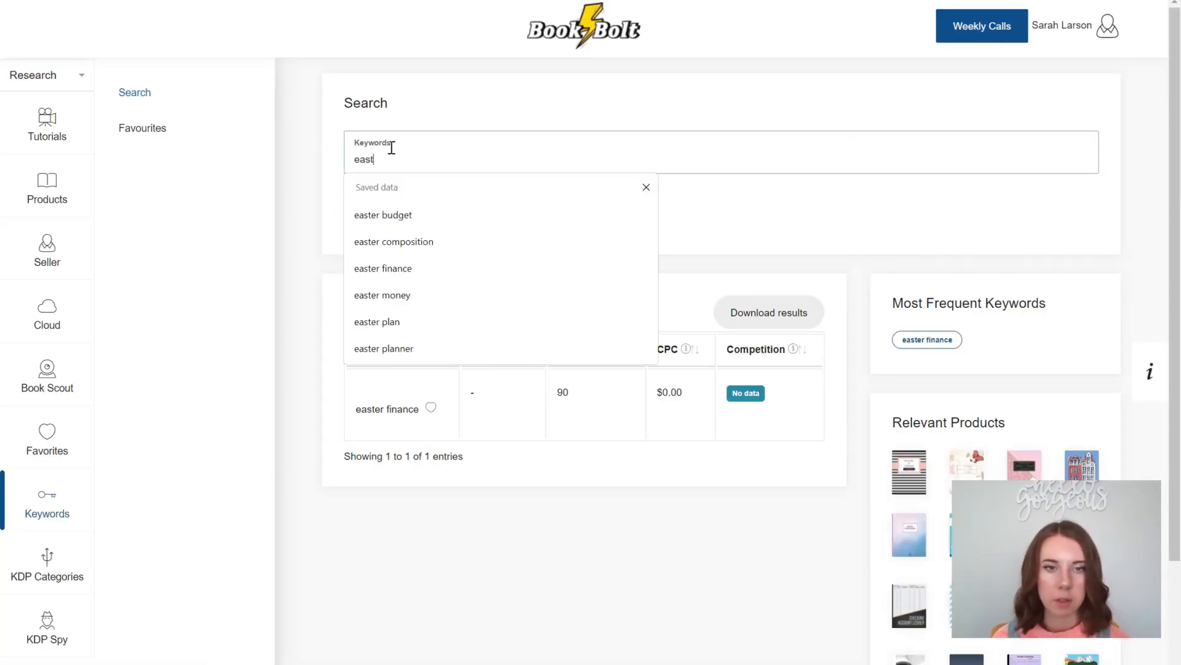
pyautogui.write('tebook')
pyautogui.press('Return')
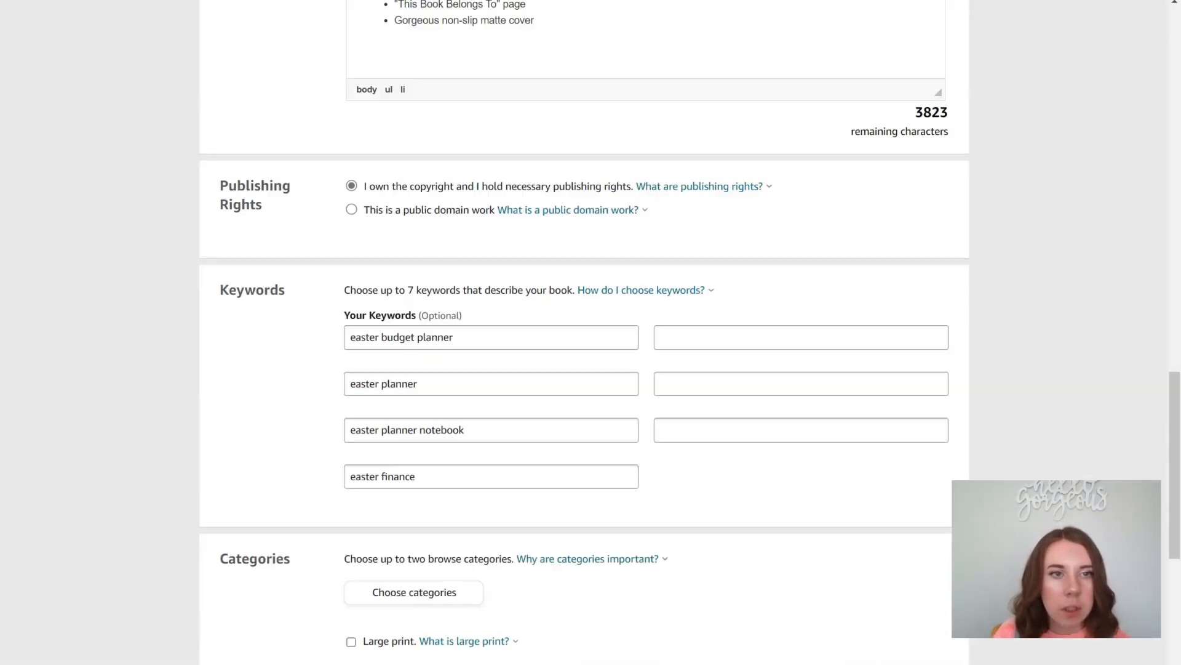
# Enter "easter egg notebook" as the fifth KDP keyword and copy "easter notebook for adults" from the Book Bolt results for another keyword field
pyautogui.click(733, 338)
pyautogui.write('easter egg notebook')
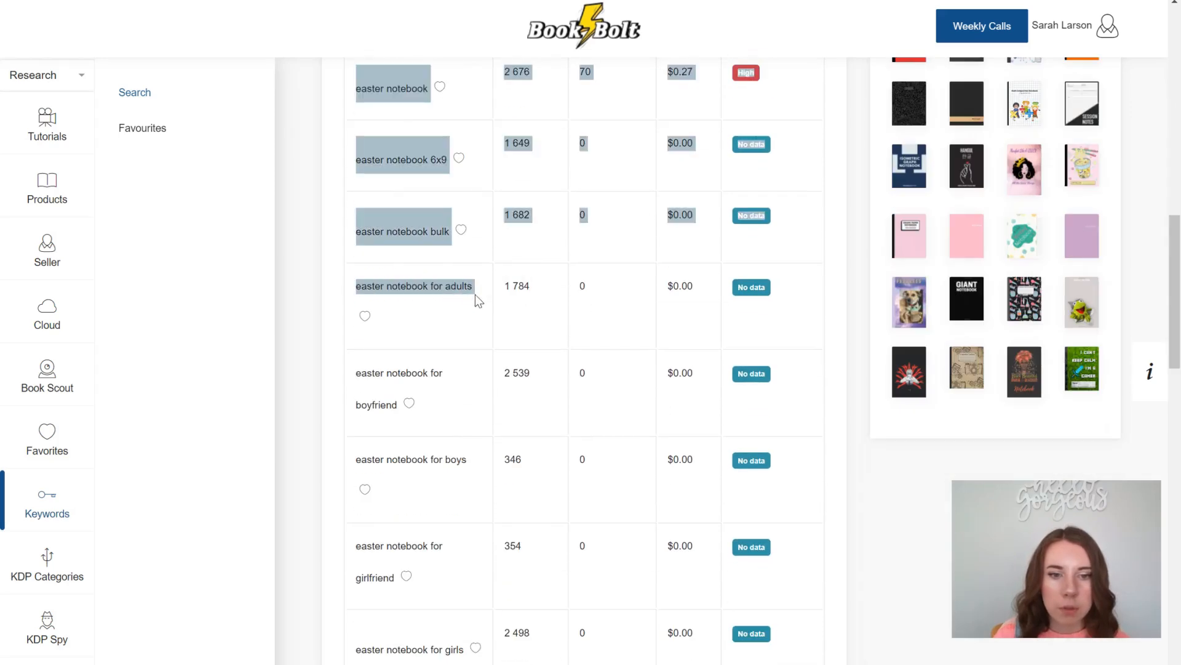
pyautogui.click(470, 287)
pyautogui.moveTo(451, 286); pyautogui.dragTo(352, 289)
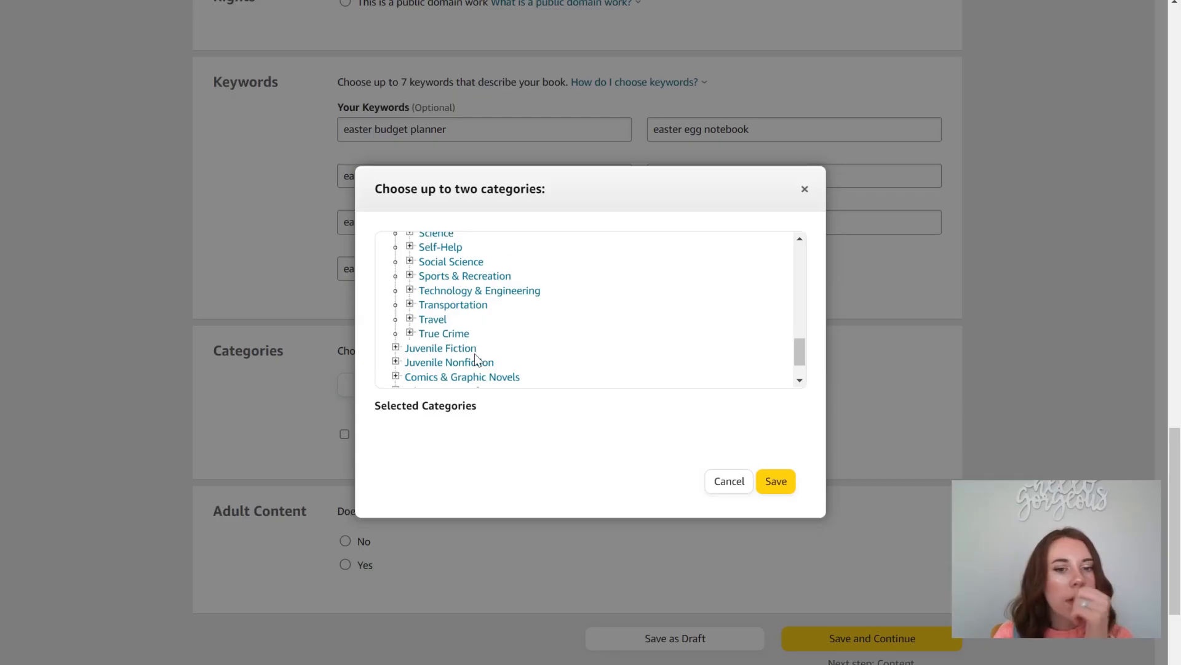
# Select Juvenile Nonfiction > Holidays & Celebrations > Easter & Lent as the book's first category
pyautogui.scroll(-3, 479, 371)
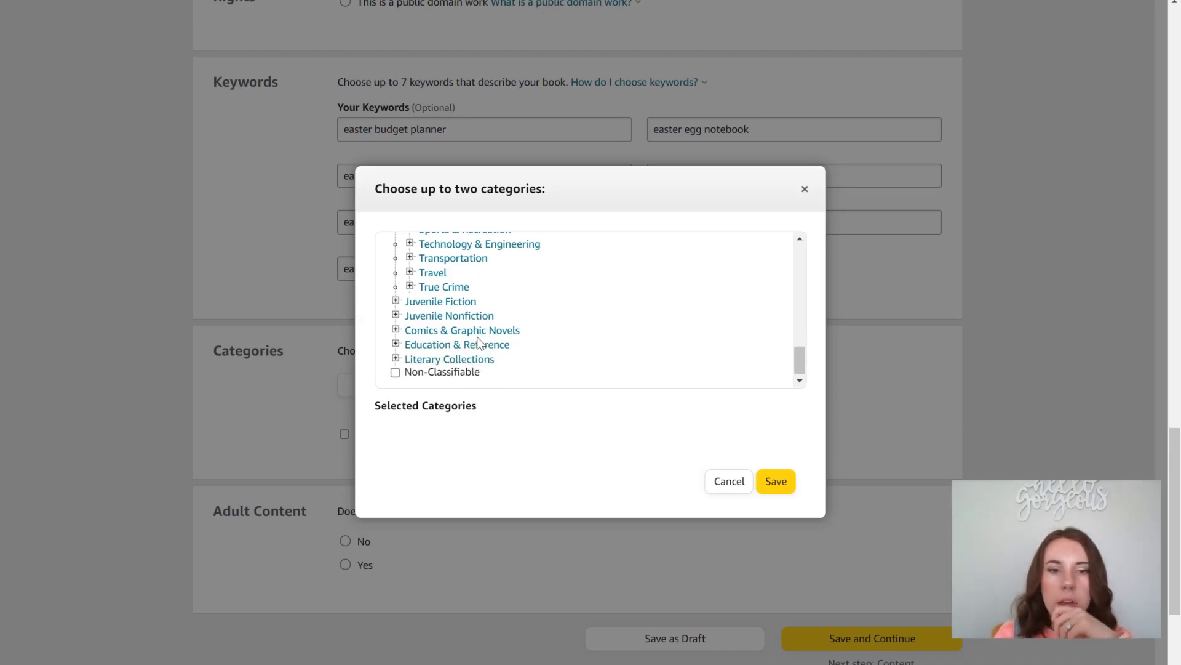
pyautogui.click(449, 317)
pyautogui.scroll(-6, 454, 328)
pyautogui.scroll(-1, 455, 332)
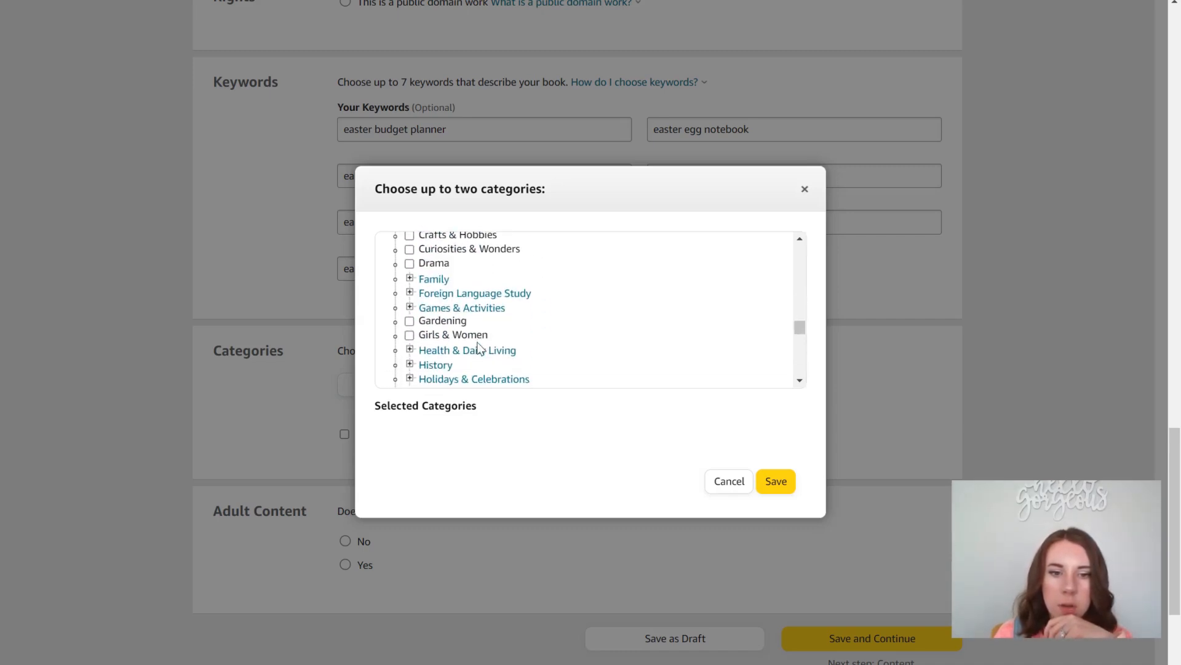
pyautogui.scroll(-2, 492, 357)
pyautogui.click(509, 334)
pyautogui.scroll(-3, 509, 339)
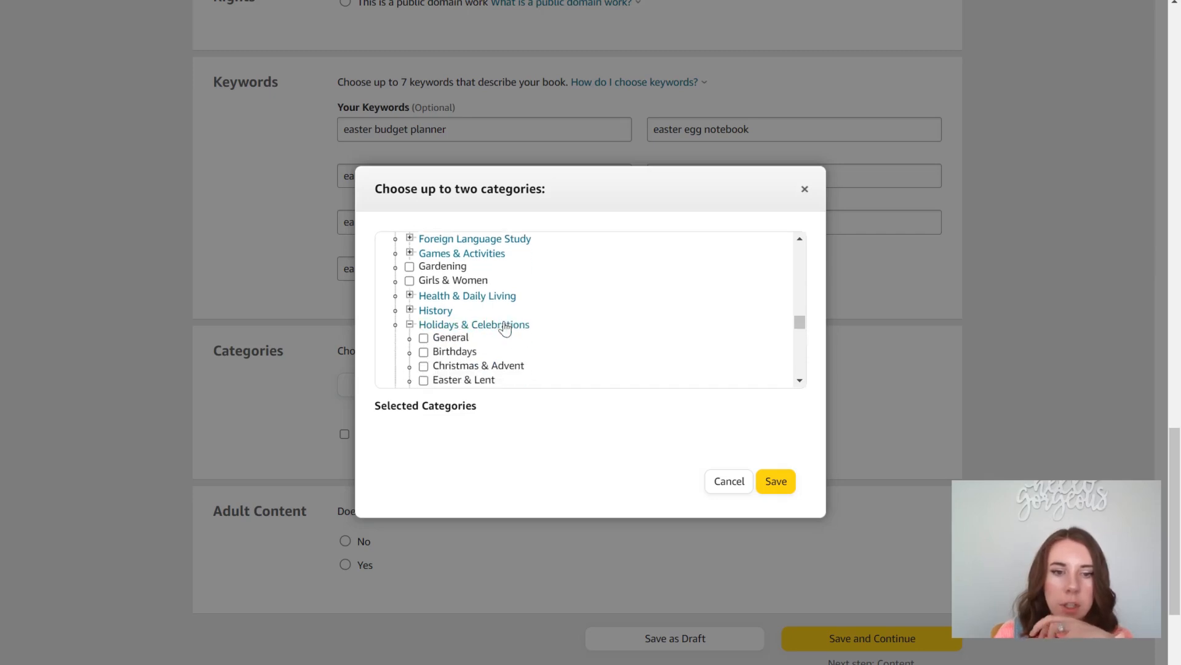
pyautogui.scroll(-1, 511, 344)
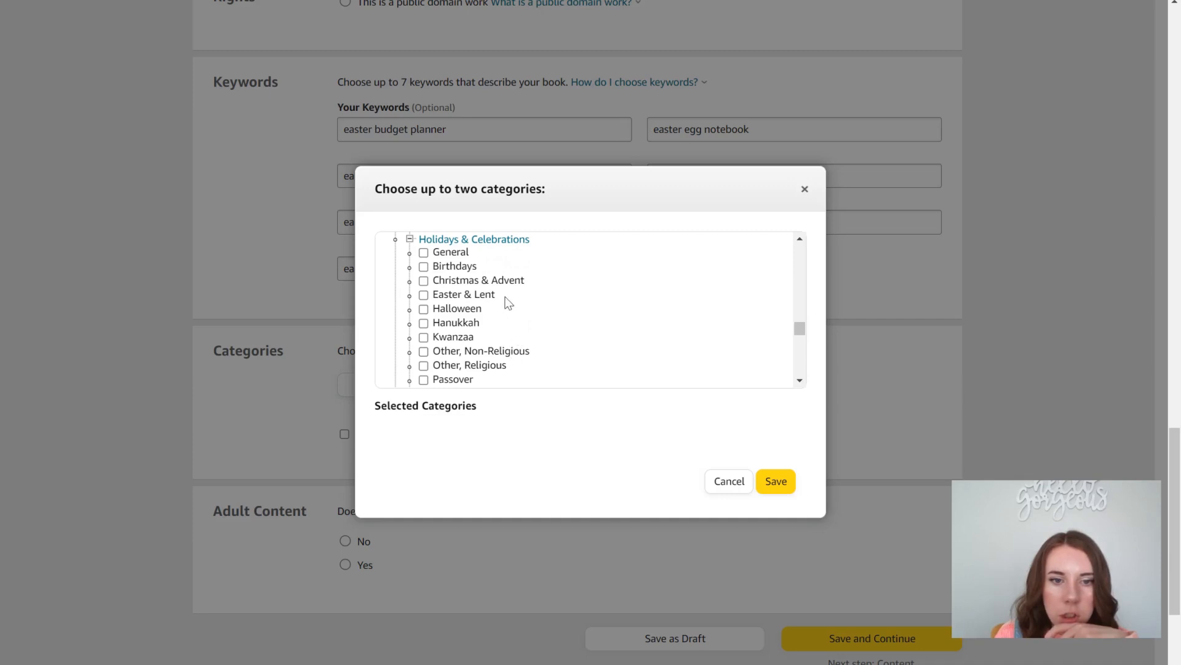
pyautogui.click(480, 295)
# Add Nonfiction > Business & Economics > Budgeting as the second category and save the category selection
pyautogui.scroll(10, 572, 338)
pyautogui.scroll(5, 554, 338)
pyautogui.click(485, 298)
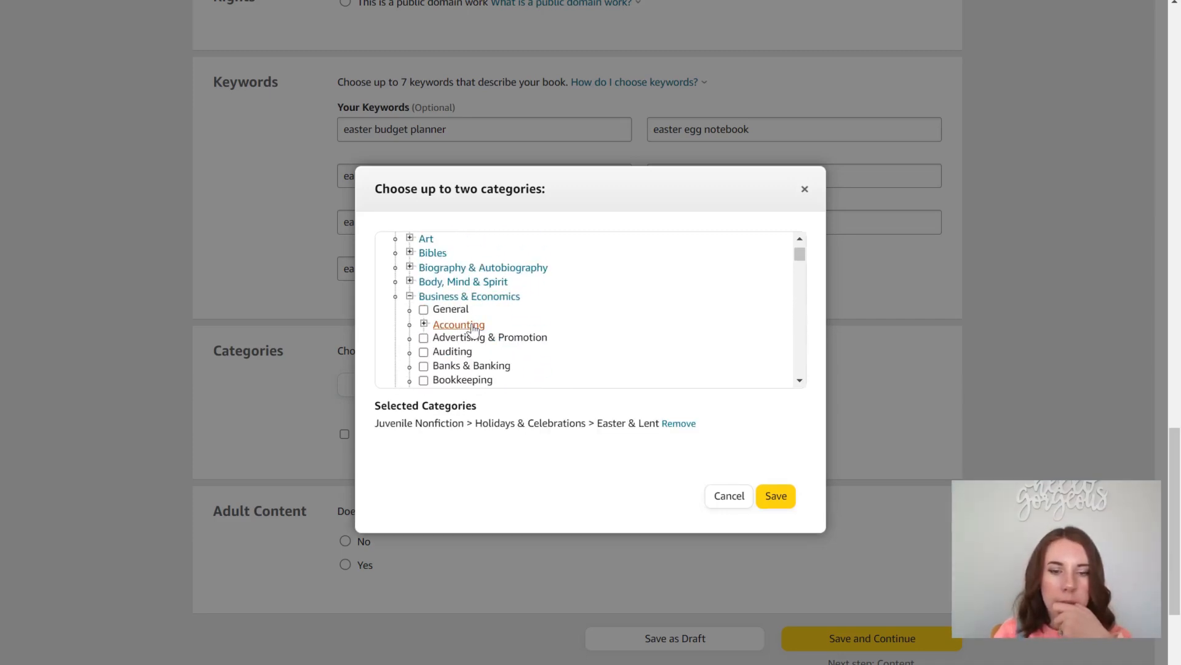
pyautogui.scroll(-1, 474, 329)
pyautogui.click(459, 371)
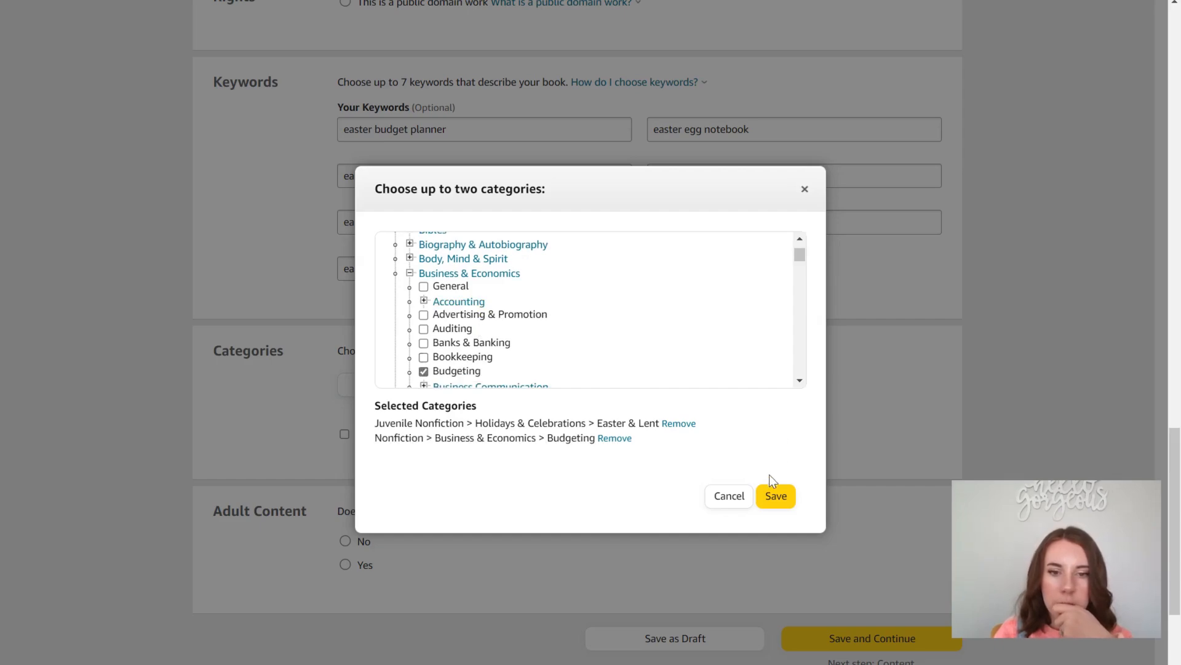
pyautogui.click(769, 507)
# Answer No to the adult content question, save the paperback details and continue to the content page
pyautogui.scroll(-3, 747, 415)
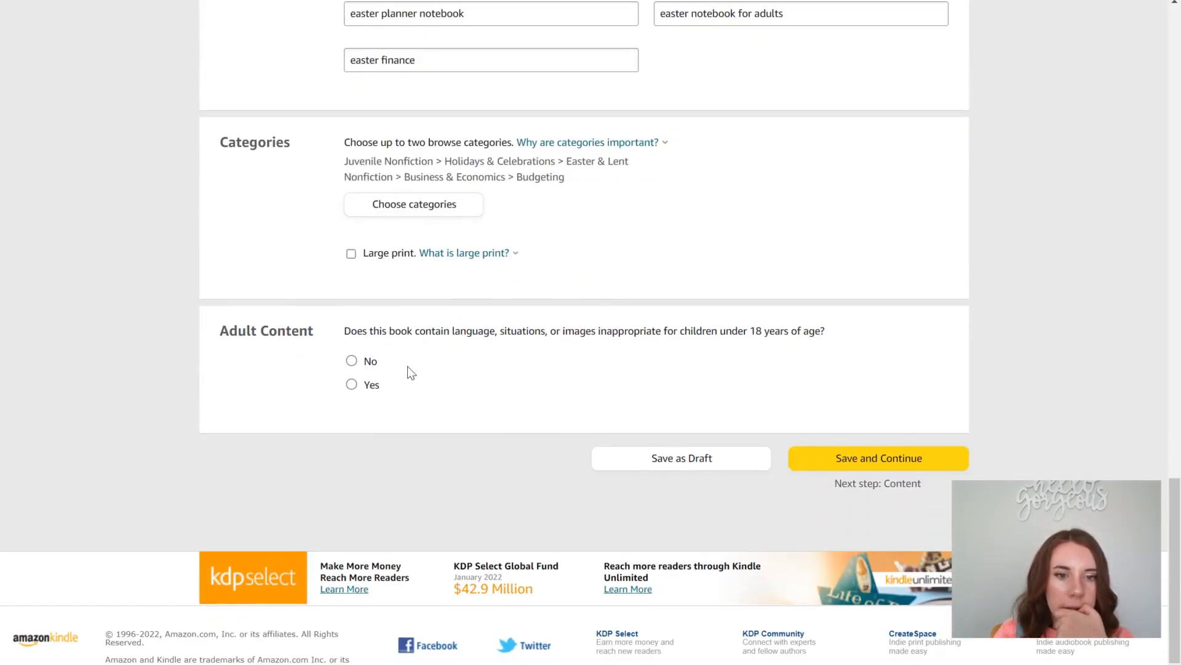
pyautogui.click(373, 362)
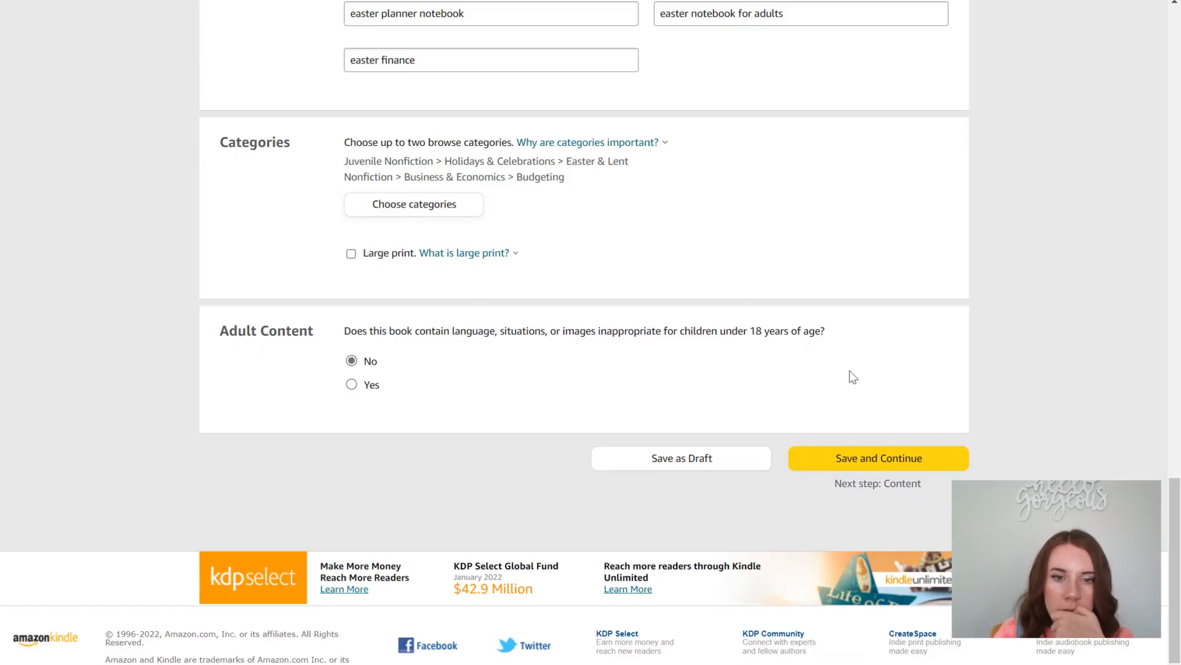
pyautogui.click(845, 458)
# Set the paperback's trim size to 8.5 x 11 in
pyautogui.scroll(-1, 552, 250)
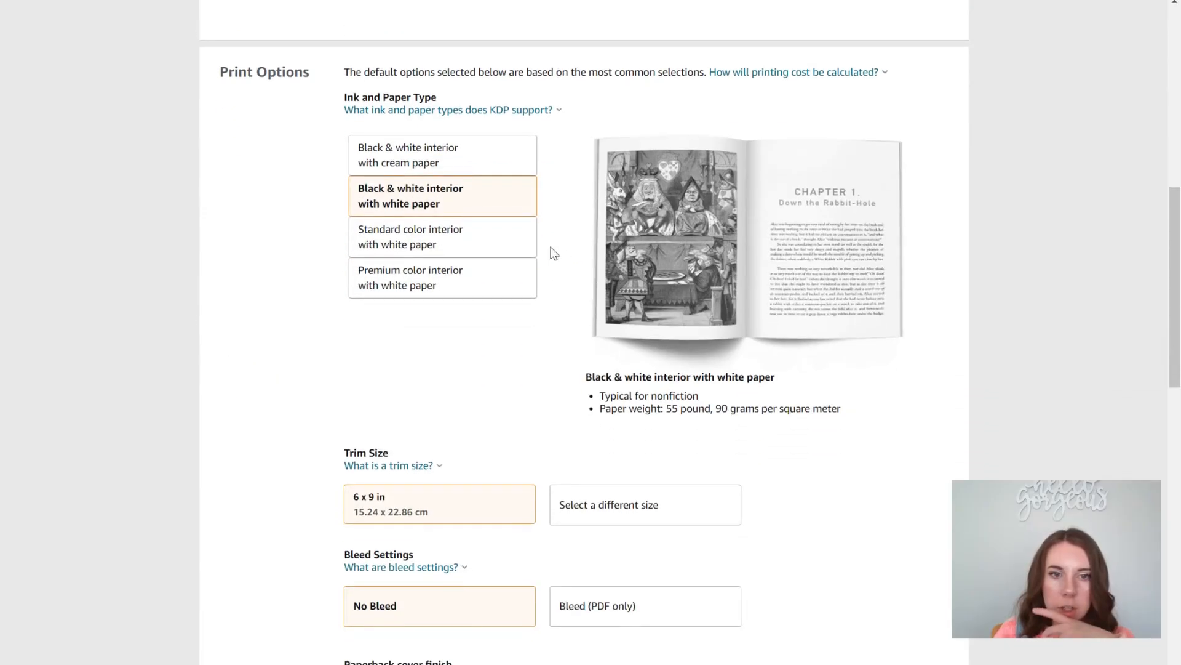
pyautogui.scroll(-2, 543, 275)
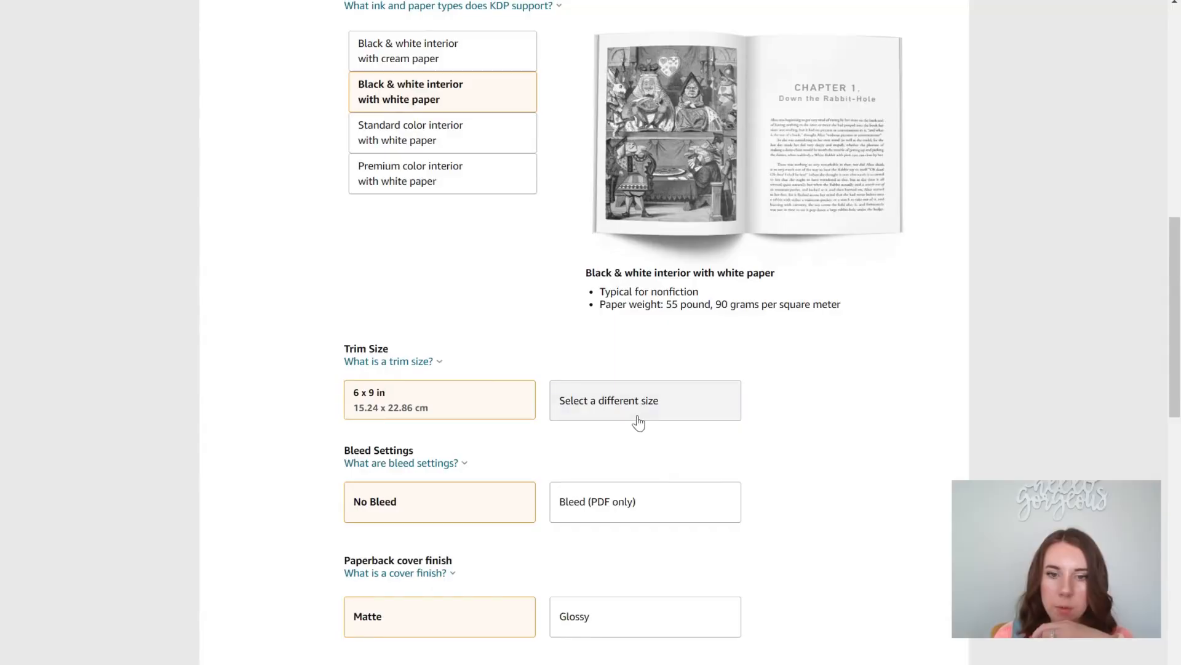
pyautogui.click(638, 413)
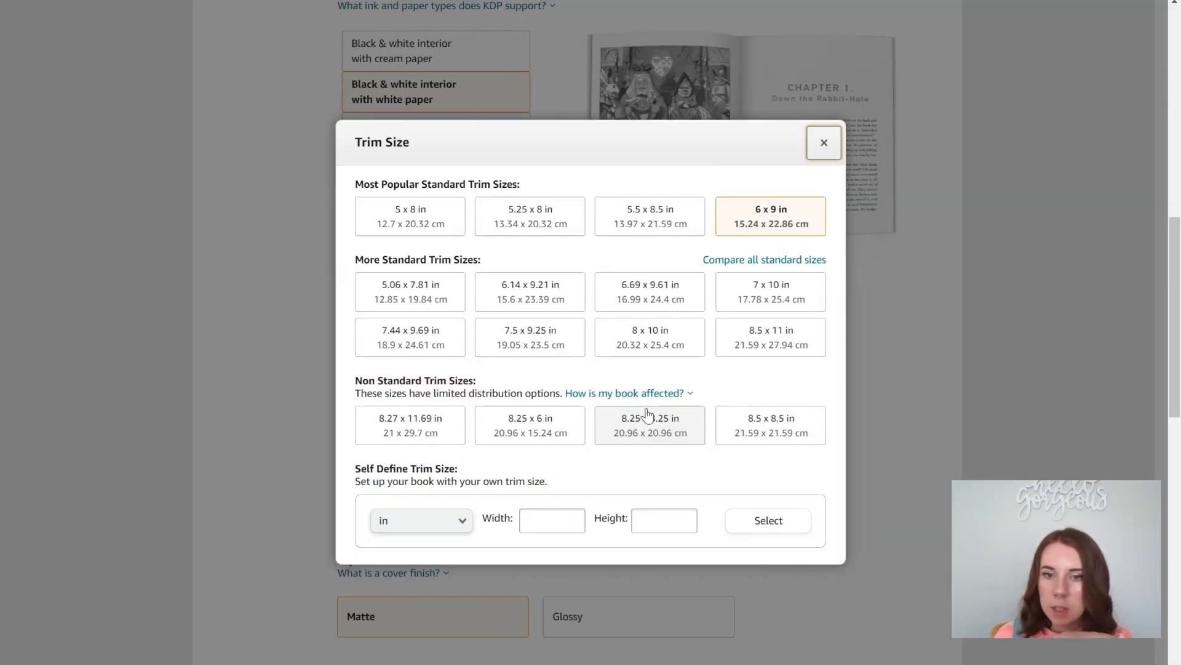
pyautogui.click(777, 336)
# Upload the paperback manuscript from the Easter-Budget-Planner-KDP-23437327 folder in Downloads
pyautogui.scroll(-3, 763, 301)
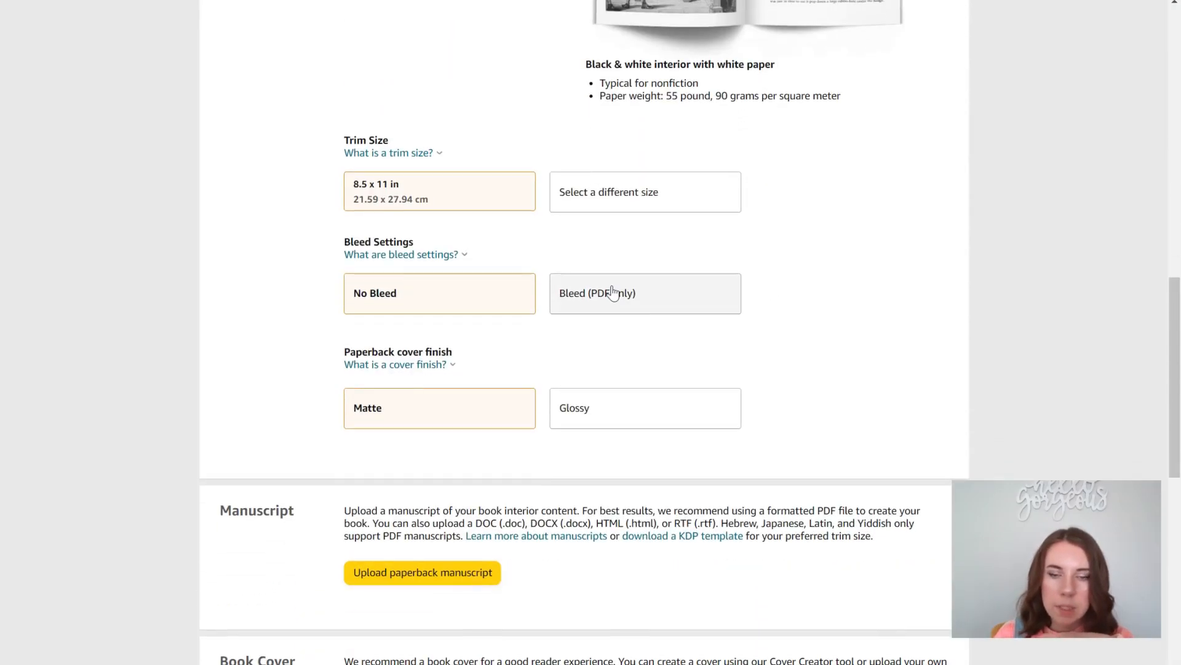
pyautogui.scroll(-5, 612, 291)
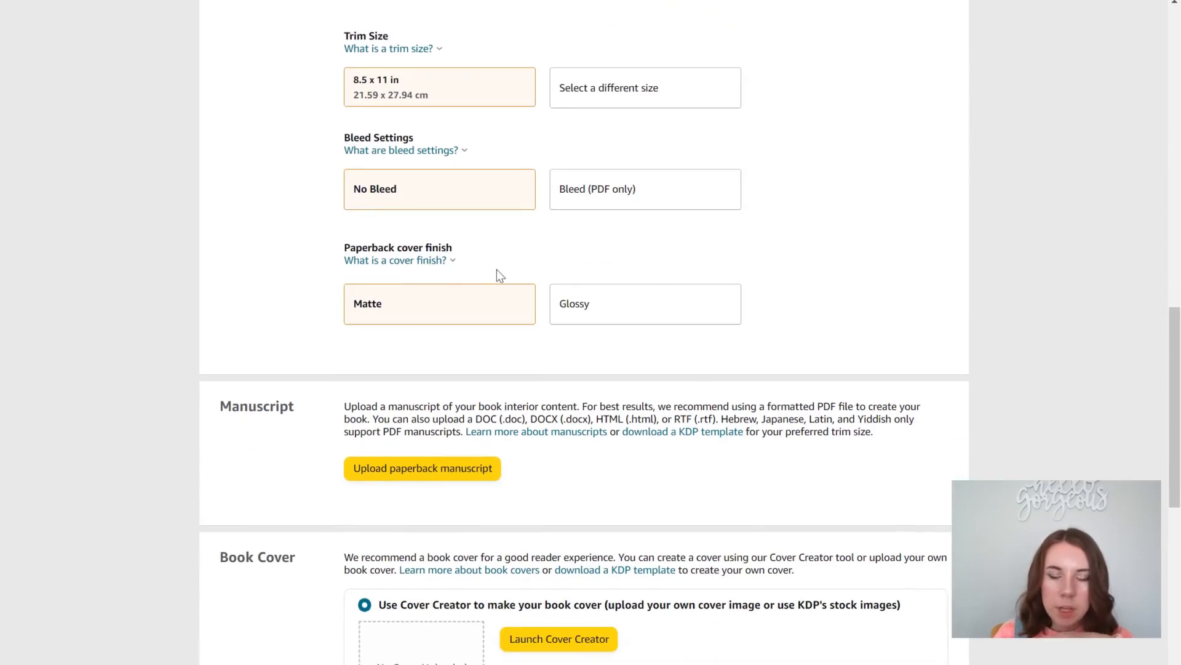
pyautogui.click(444, 264)
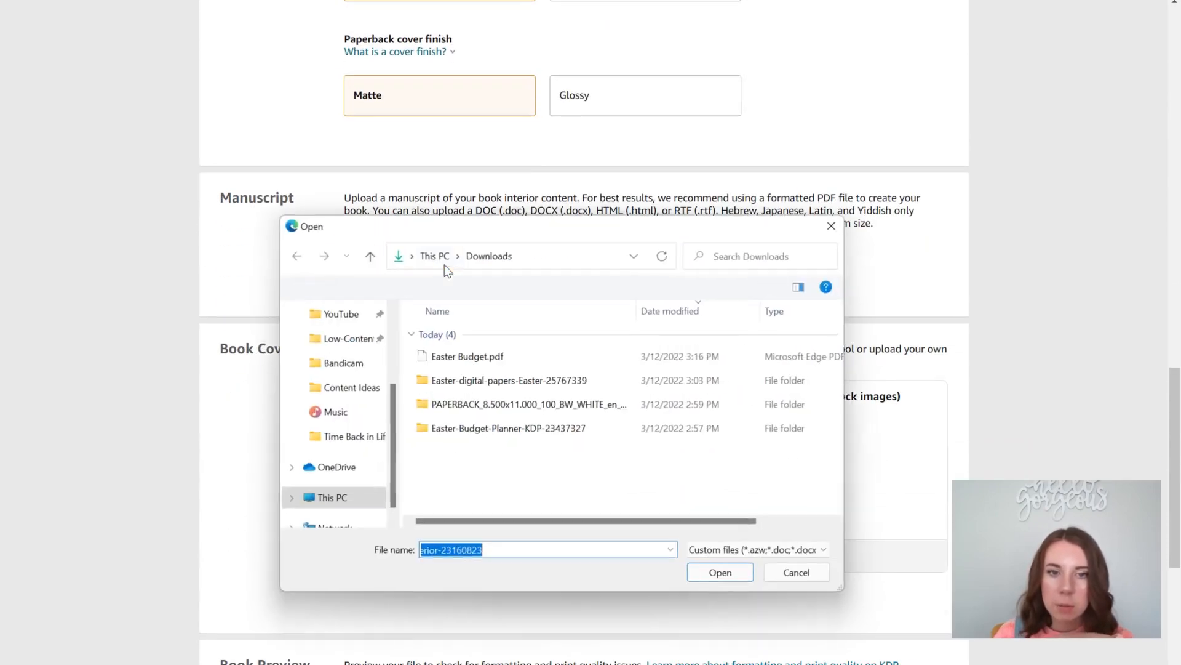
pyautogui.doubleClick(551, 429)
pyautogui.doubleClick(535, 342)
pyautogui.doubleClick(549, 342)
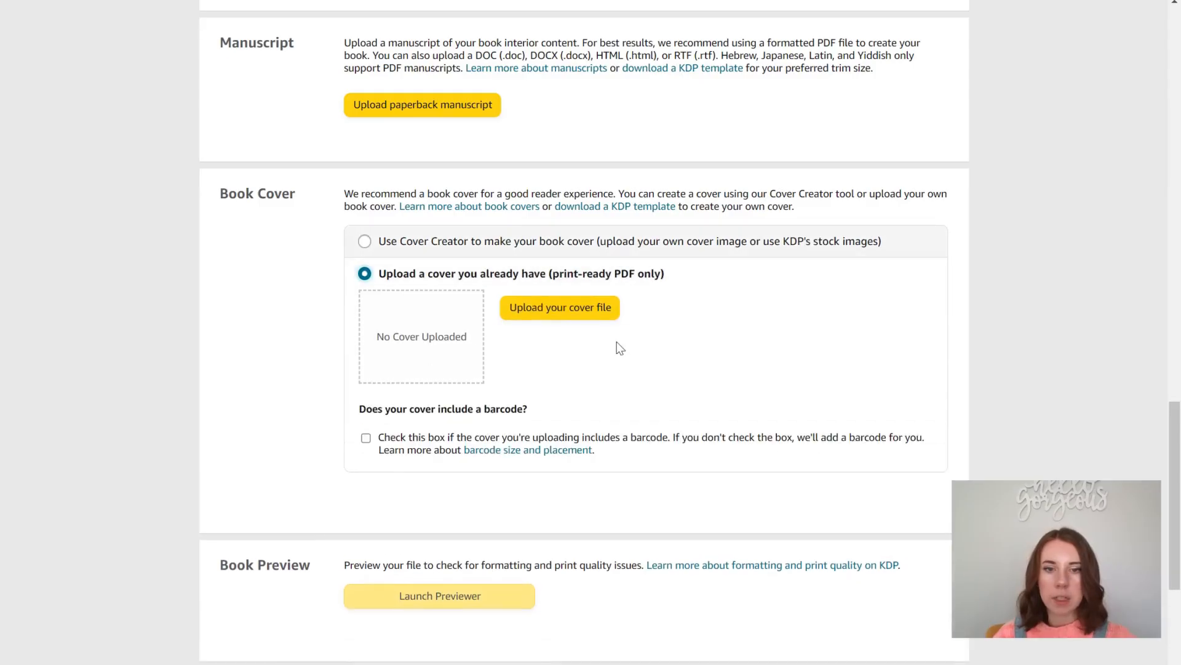
# Upload Easter Budget.pdf as the print-ready book cover and launch the print previewer
pyautogui.click(606, 312)
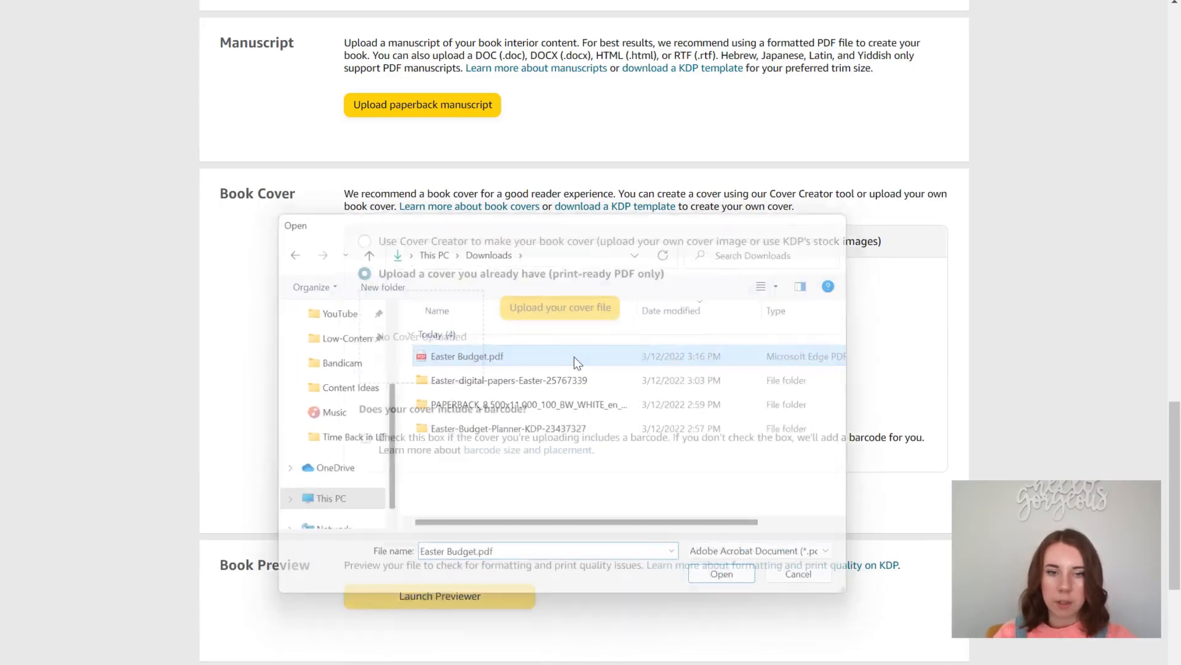
pyautogui.doubleClick(574, 356)
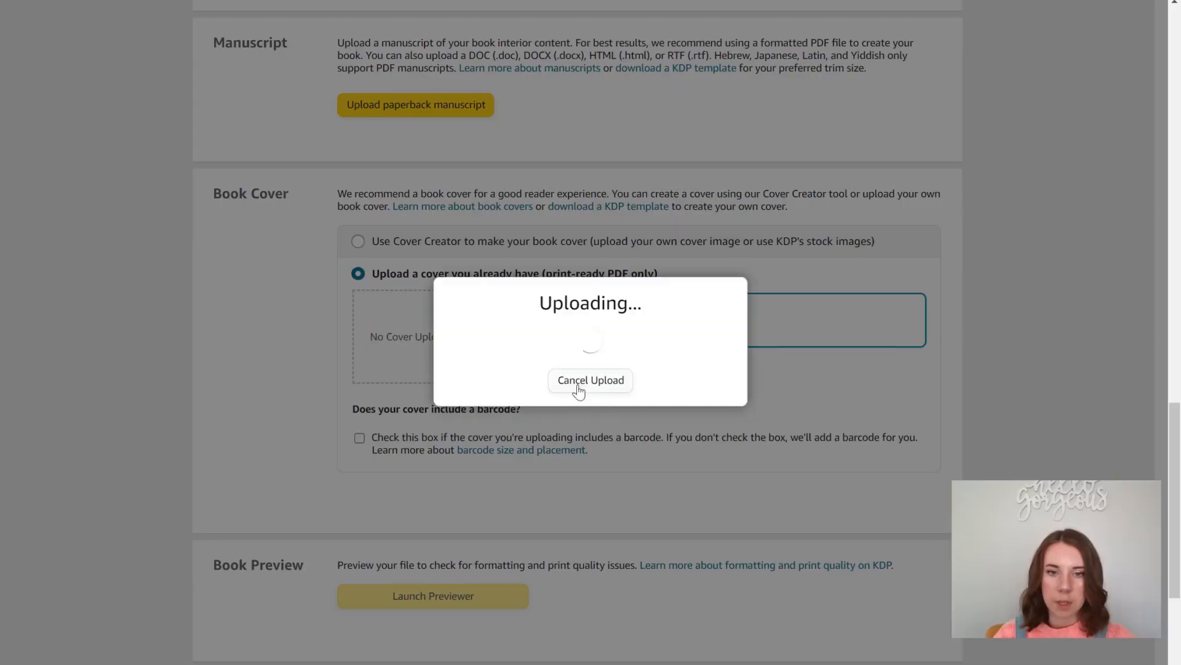
pyautogui.scroll(-2, 545, 518)
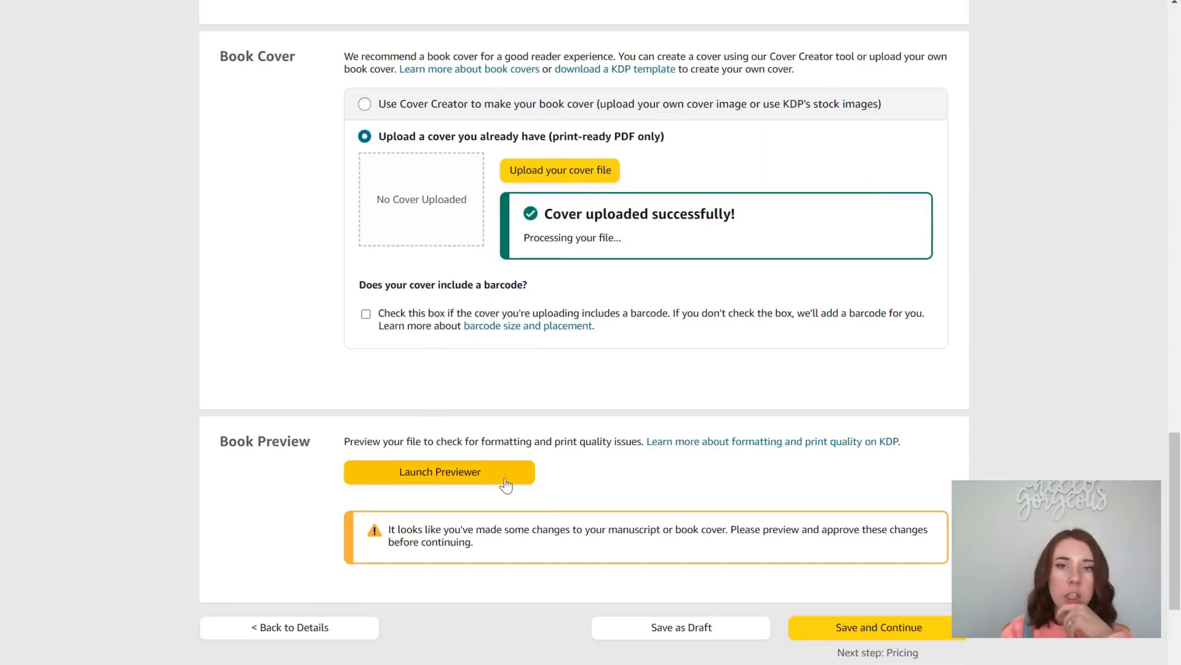
pyautogui.click(504, 478)
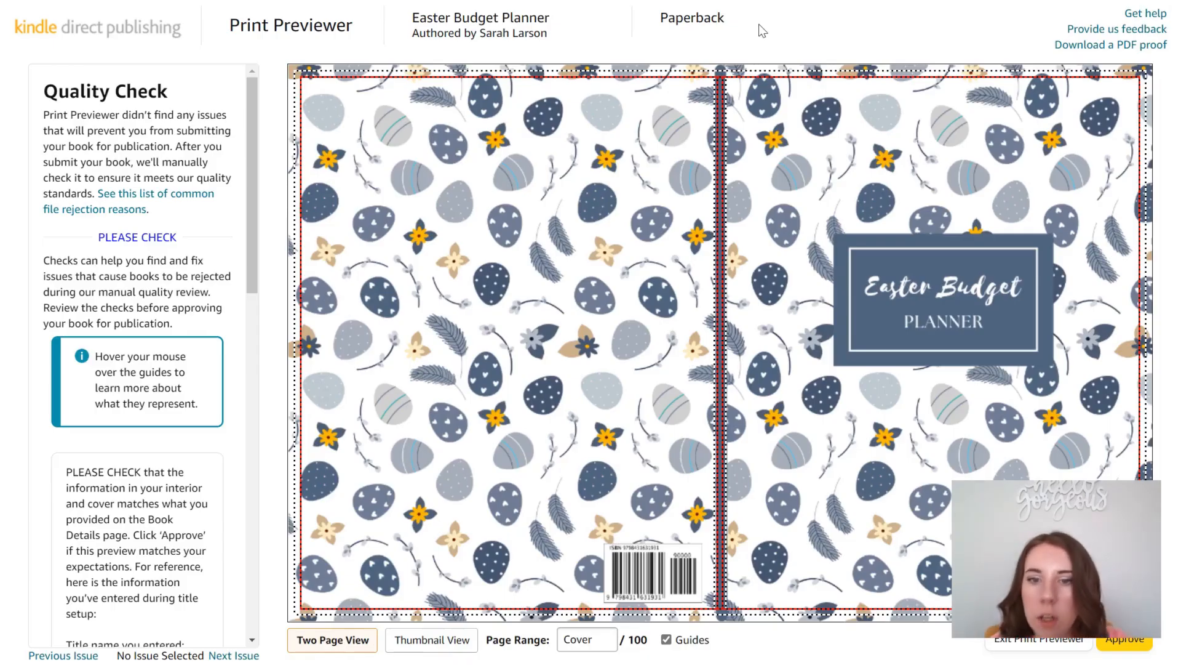
# Check the full cover and page through the interior spreads against the margin guides in the print preview
pyautogui.moveTo(750, 215)
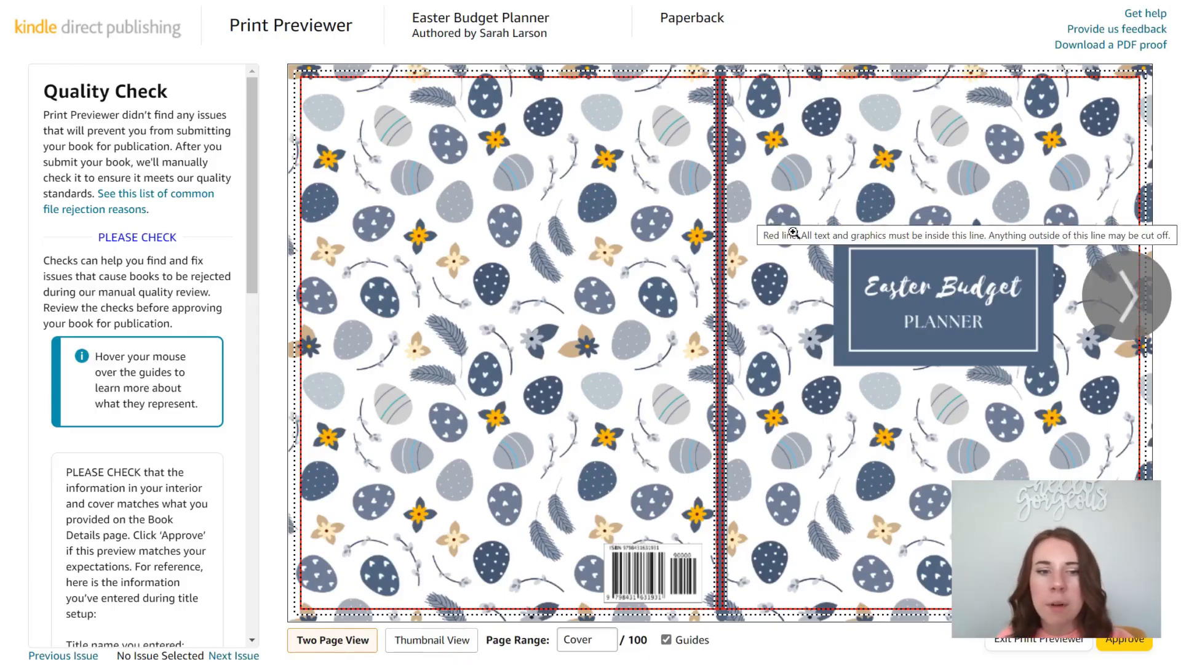
pyautogui.click(1128, 306)
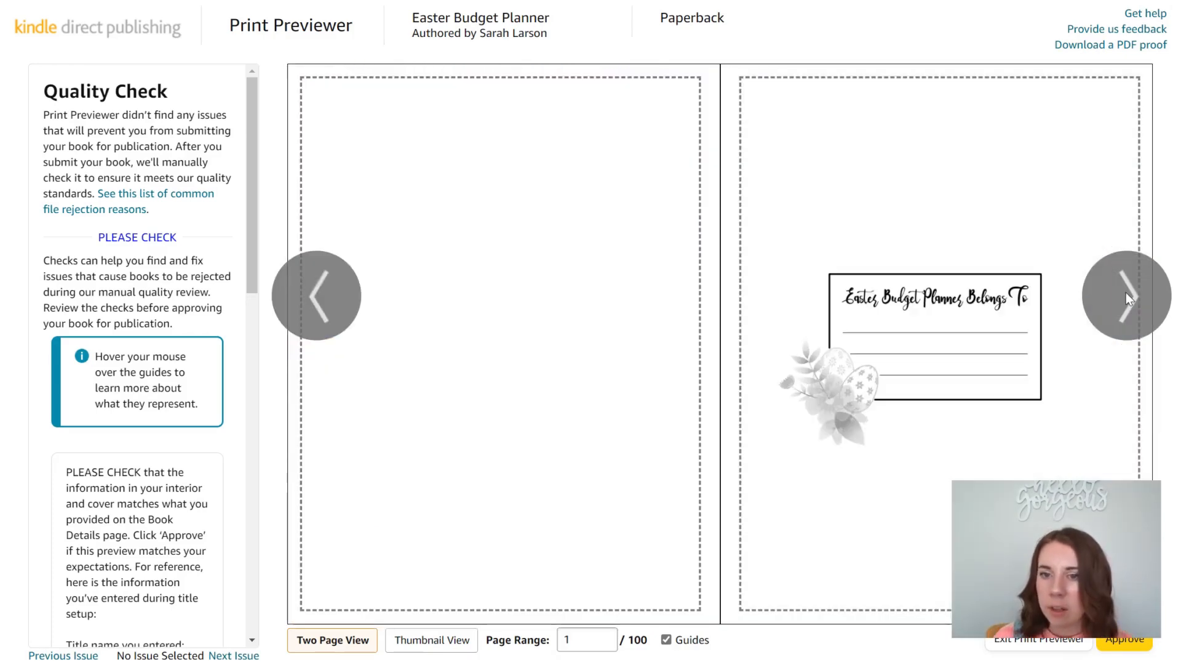
pyautogui.click(1123, 292)
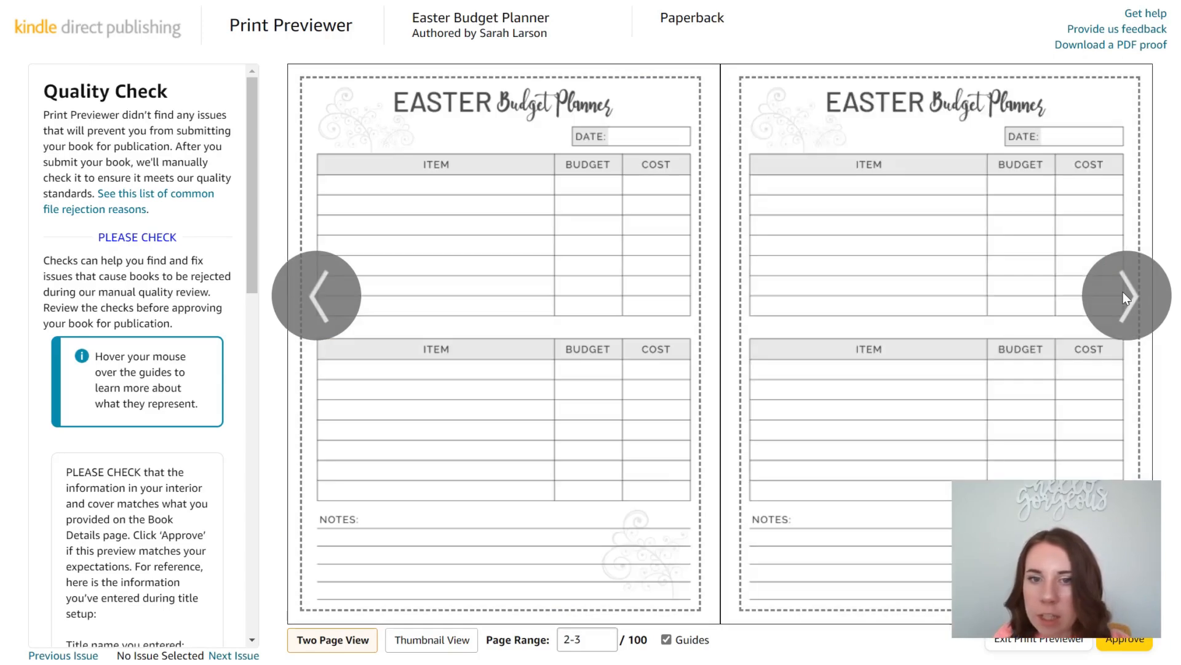
pyautogui.click(1123, 292)
pyautogui.click(1123, 298)
pyautogui.click(335, 315)
pyautogui.click(335, 316)
pyautogui.click(335, 316)
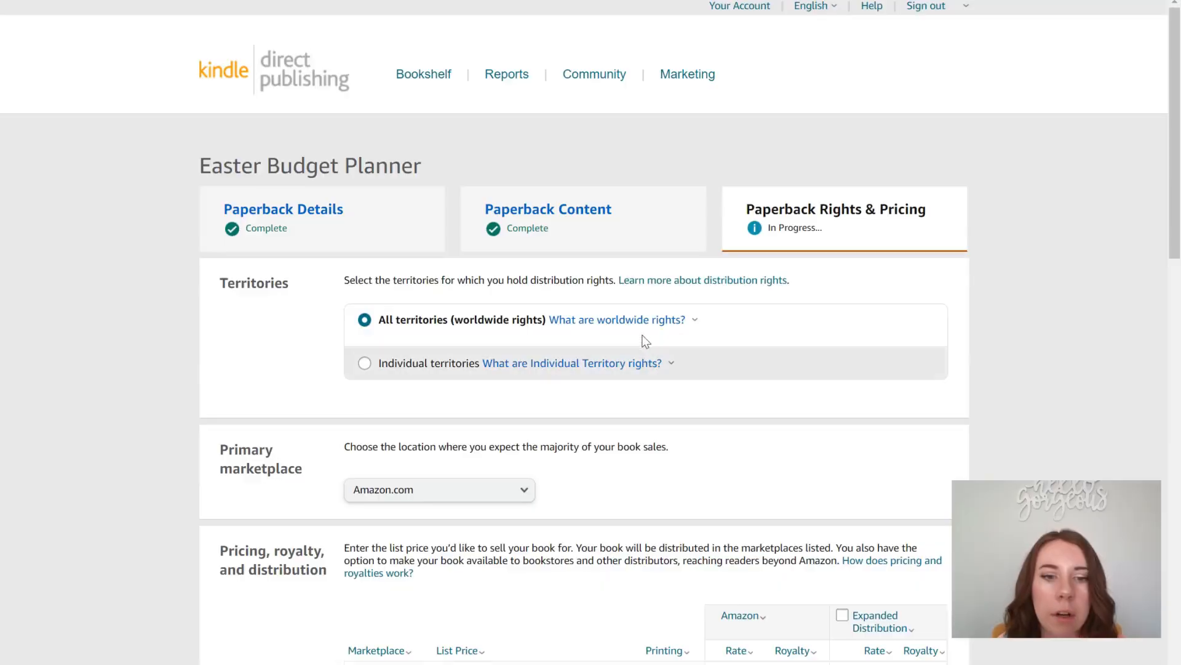
# Set the Amazon.com list price to 5.59 USD
pyautogui.scroll(-3, 645, 339)
pyautogui.scroll(-2, 507, 290)
pyautogui.click(514, 367)
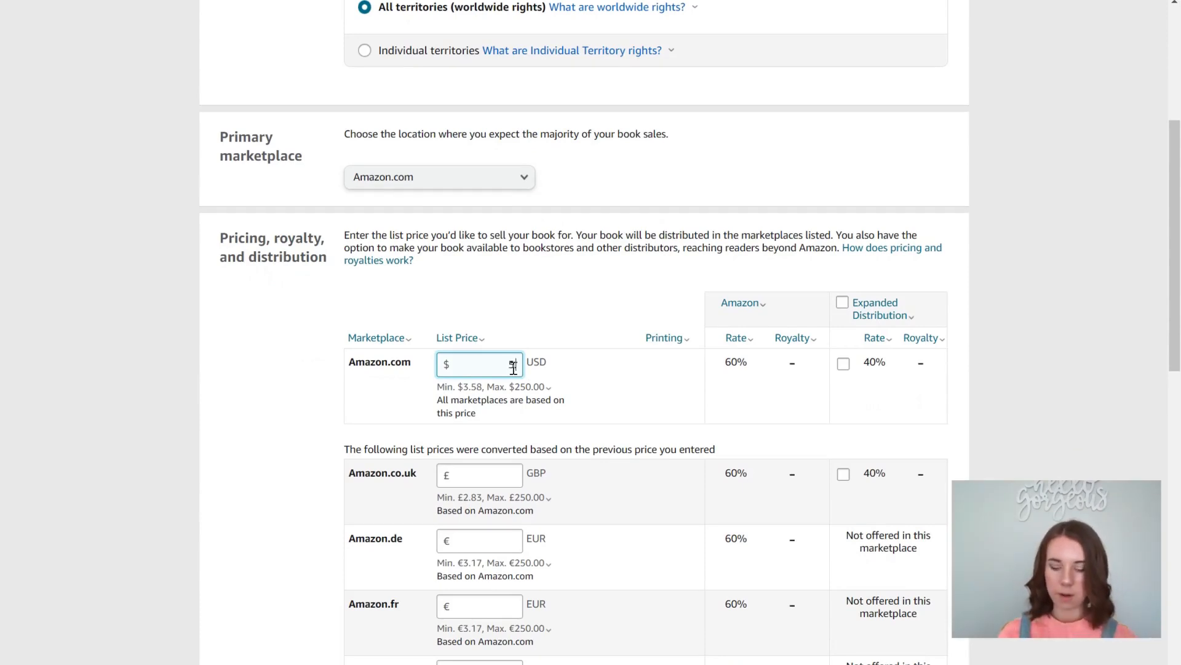
pyautogui.write('5.59')
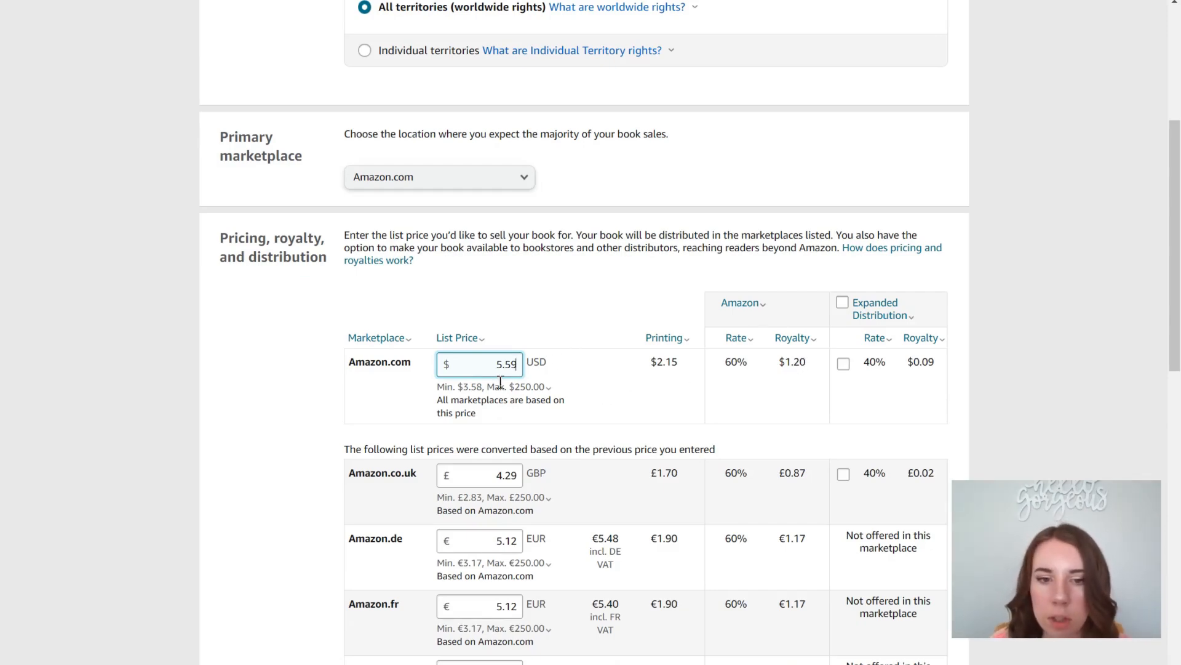
# Set the Amazon.co.jp list price to 867 JPY and the Amazon.com.au list price to 8.67 AUD
pyautogui.scroll(-5, 817, 241)
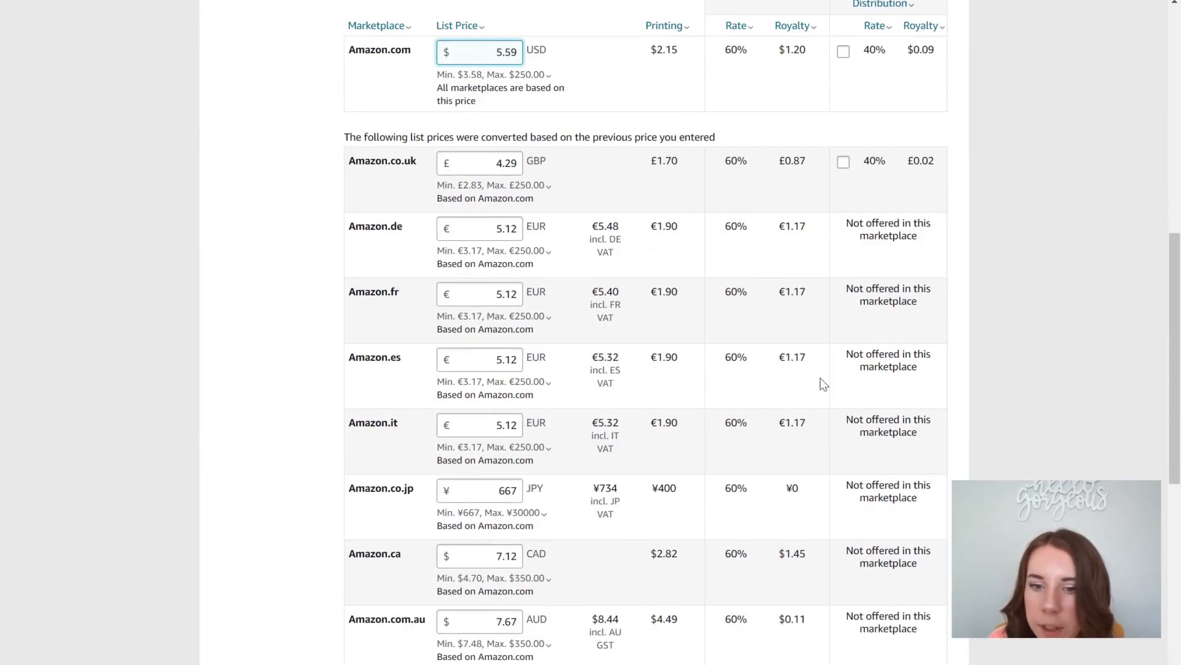
pyautogui.scroll(-2, 808, 478)
pyautogui.click(529, 408)
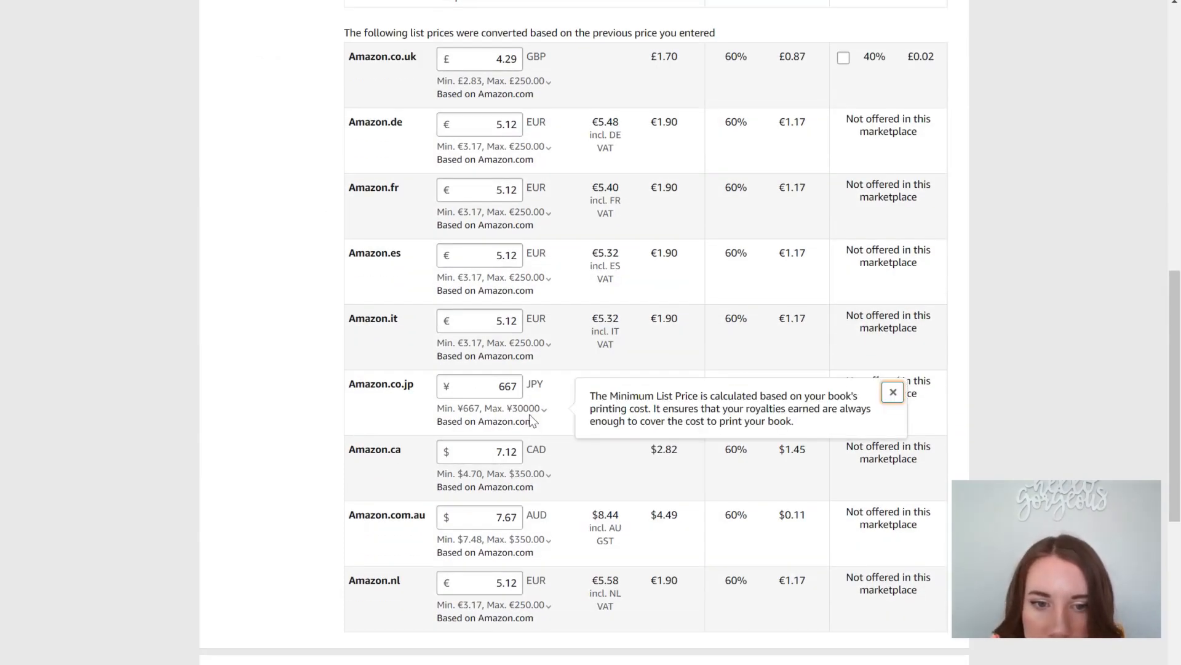
pyautogui.click(504, 387)
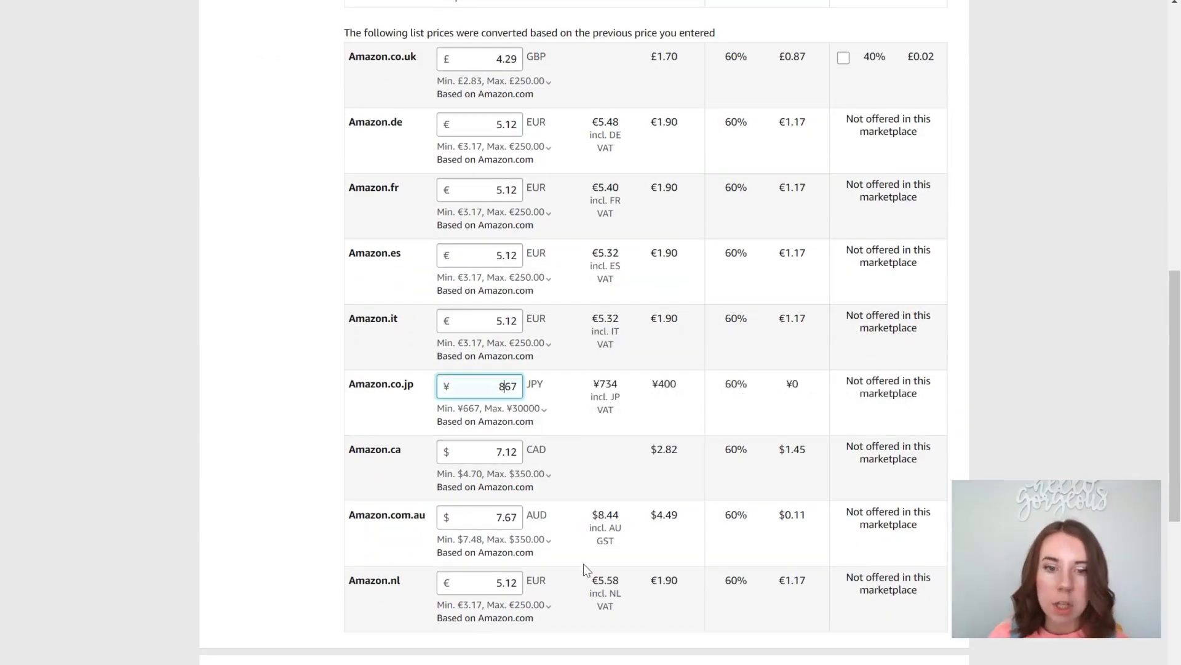
pyautogui.write('8')
pyautogui.scroll(-1, 806, 446)
pyautogui.moveTo(502, 494); pyautogui.dragTo(495, 494)
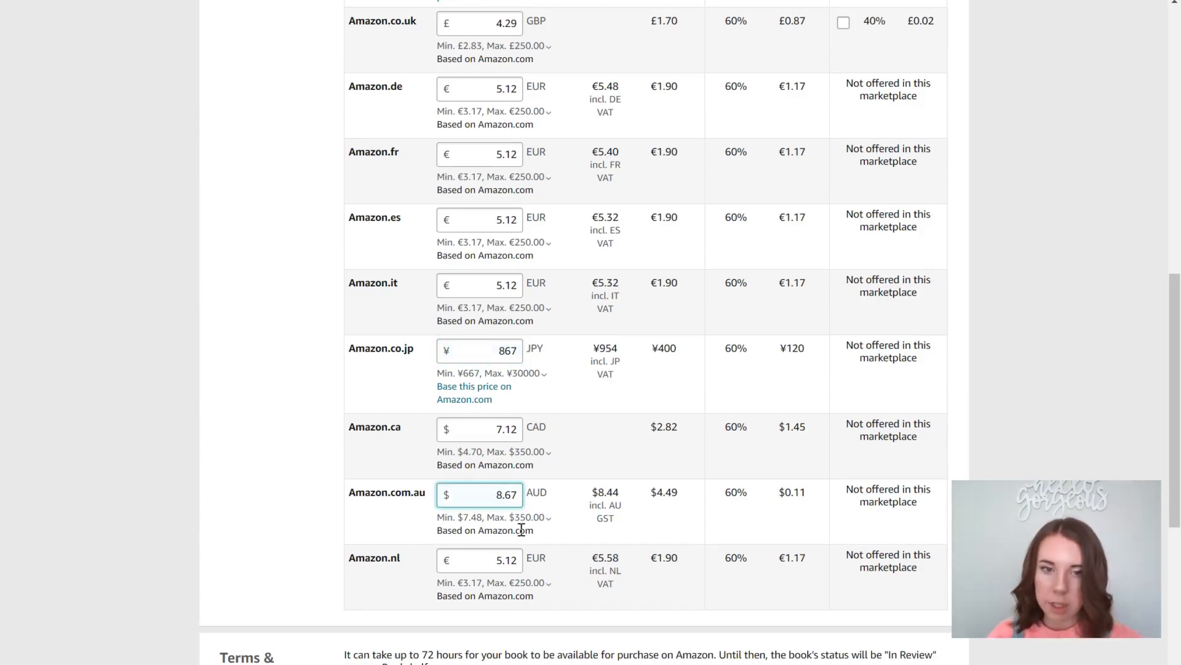
# Submit the paperback book for publication
pyautogui.scroll(-3, 923, 277)
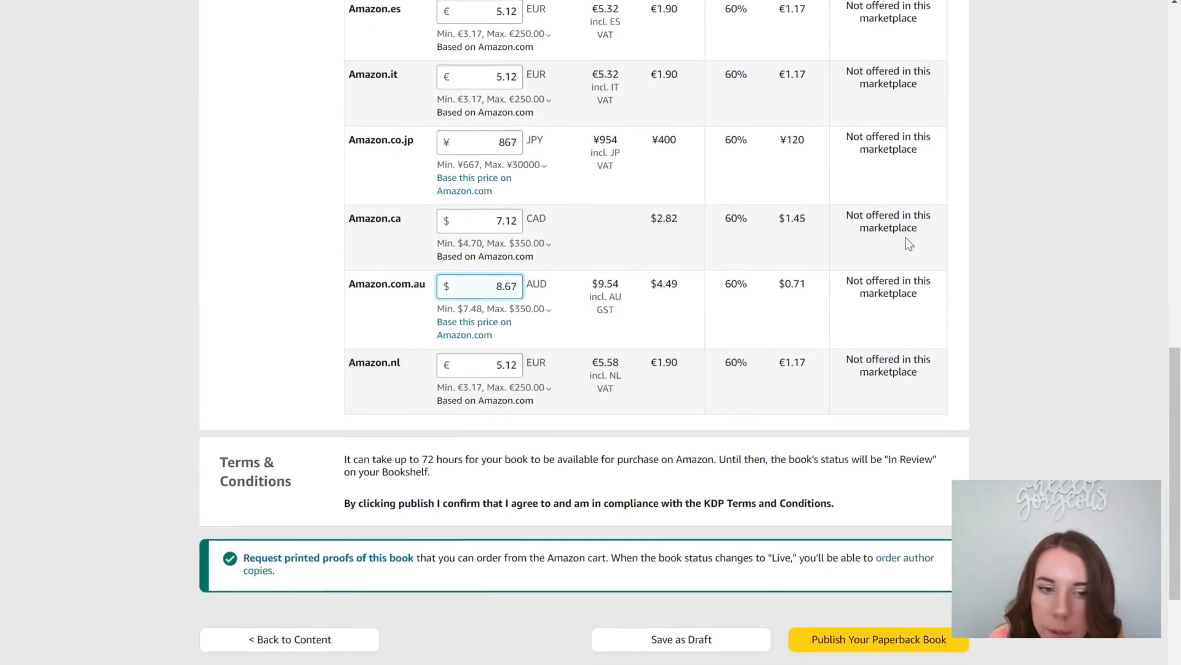
pyautogui.scroll(-3, 909, 244)
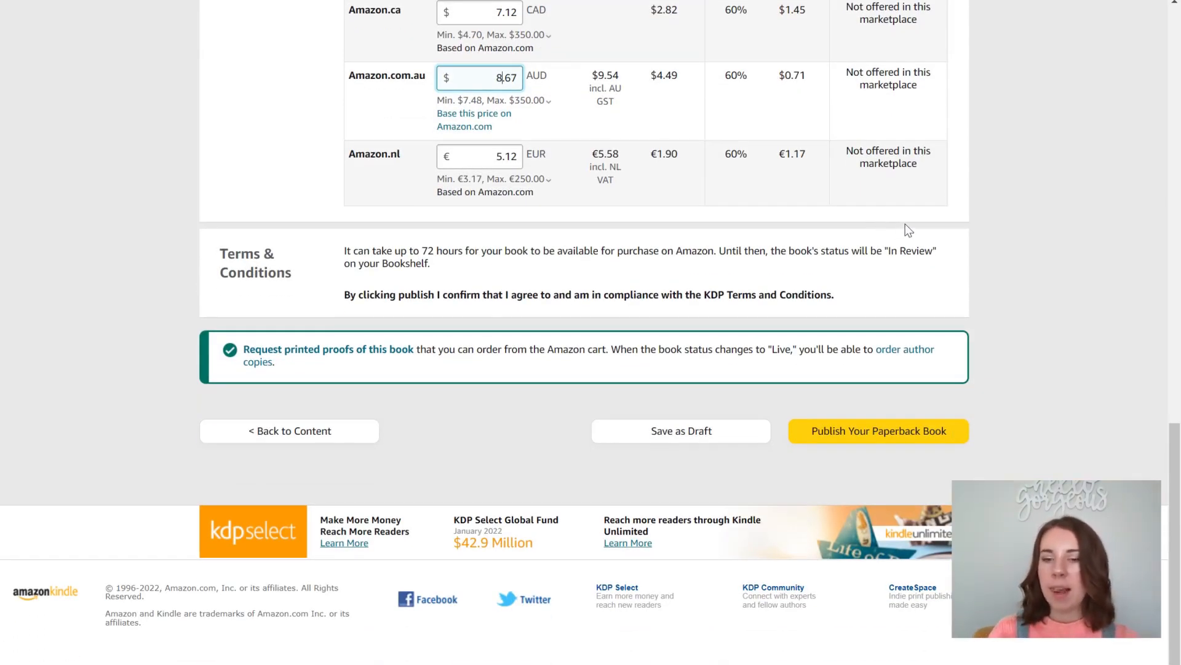
pyautogui.click(893, 431)
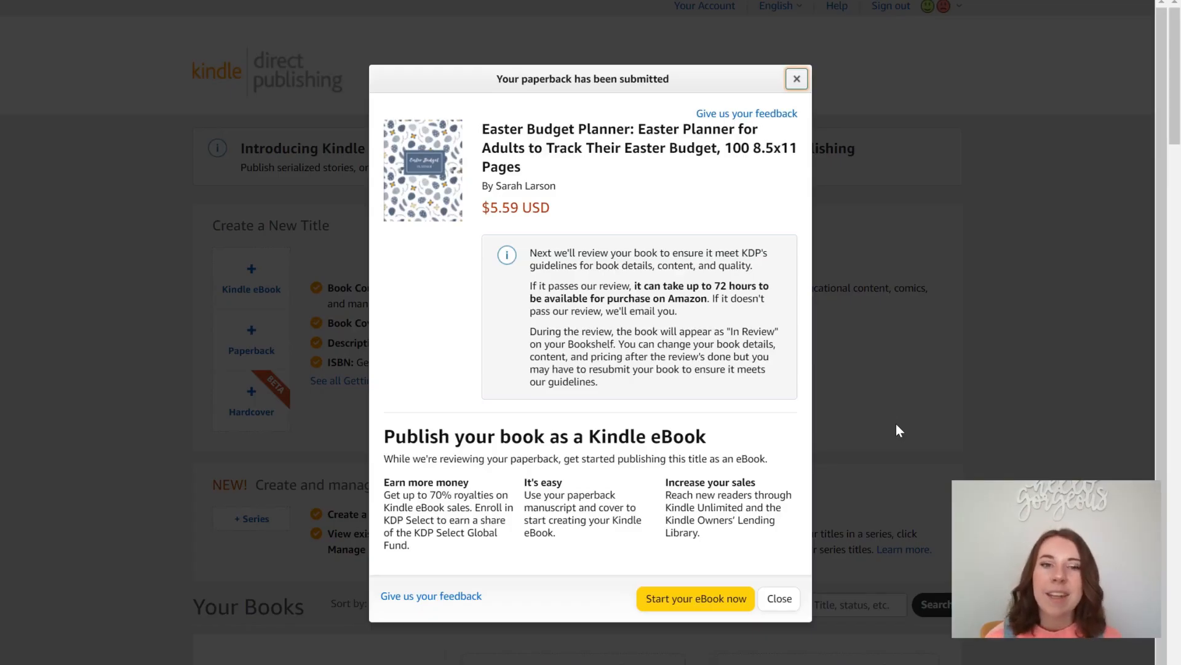